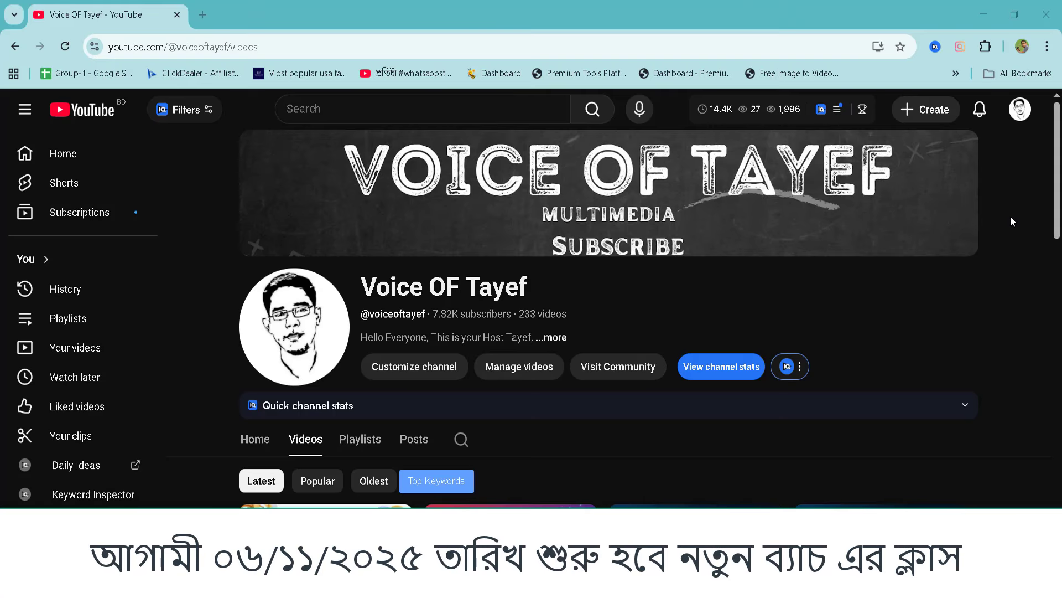
# Look over the Namecheap, GoDaddy and Hostinger websites as examples of domain and hosting providers.
pyautogui.scroll(-2, 1011, 220)
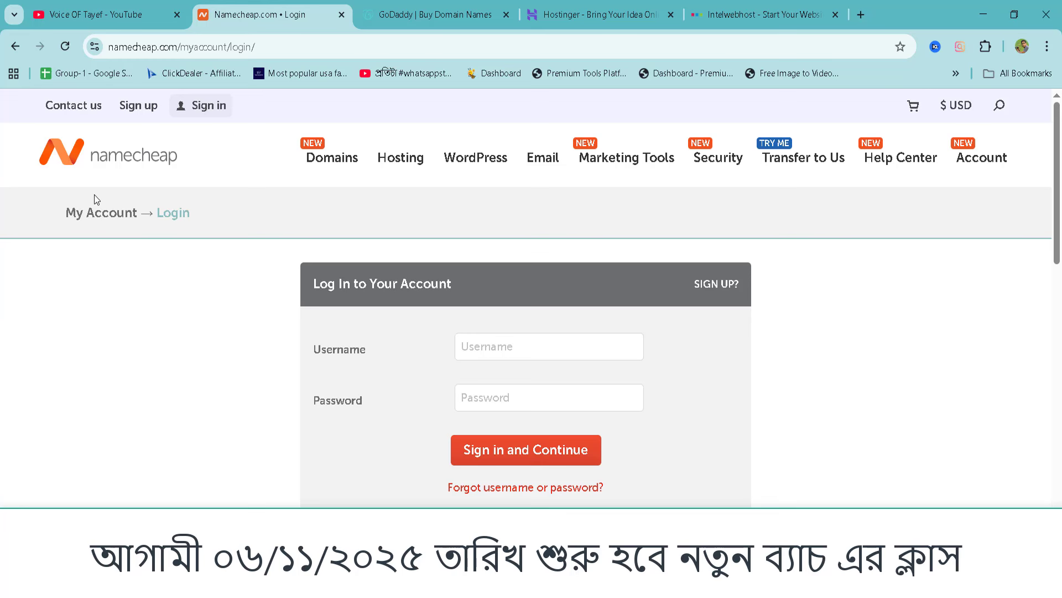
pyautogui.scroll(-2, 208, 218)
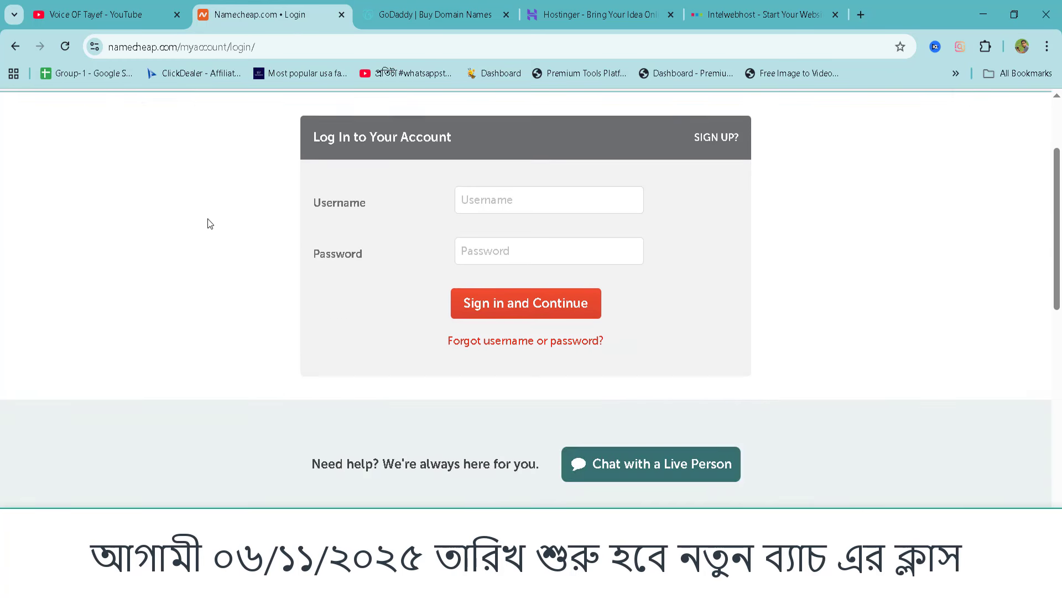
pyautogui.scroll(2, 199, 231)
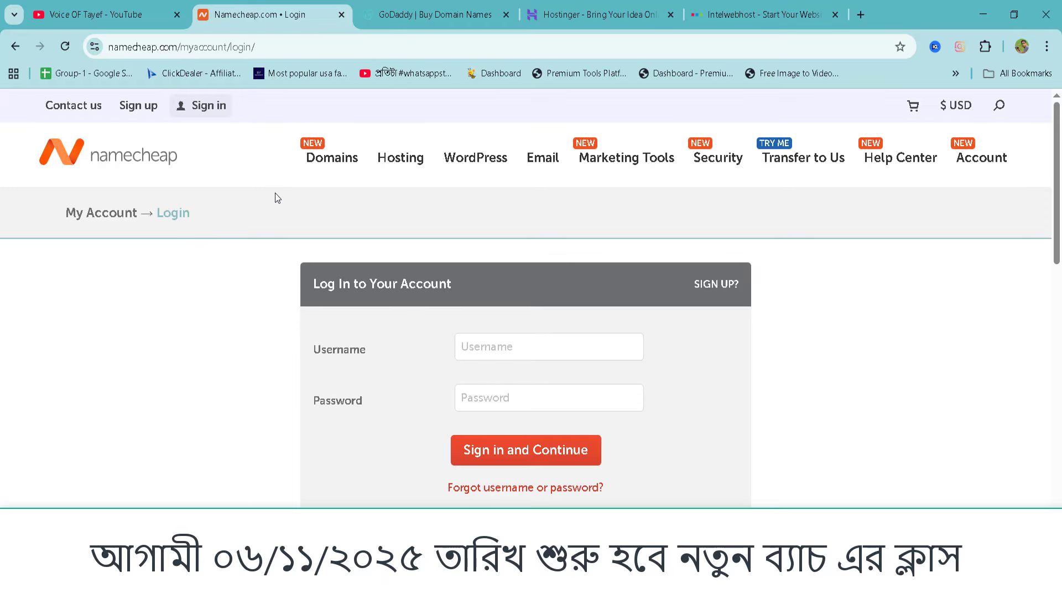
pyautogui.click(436, 16)
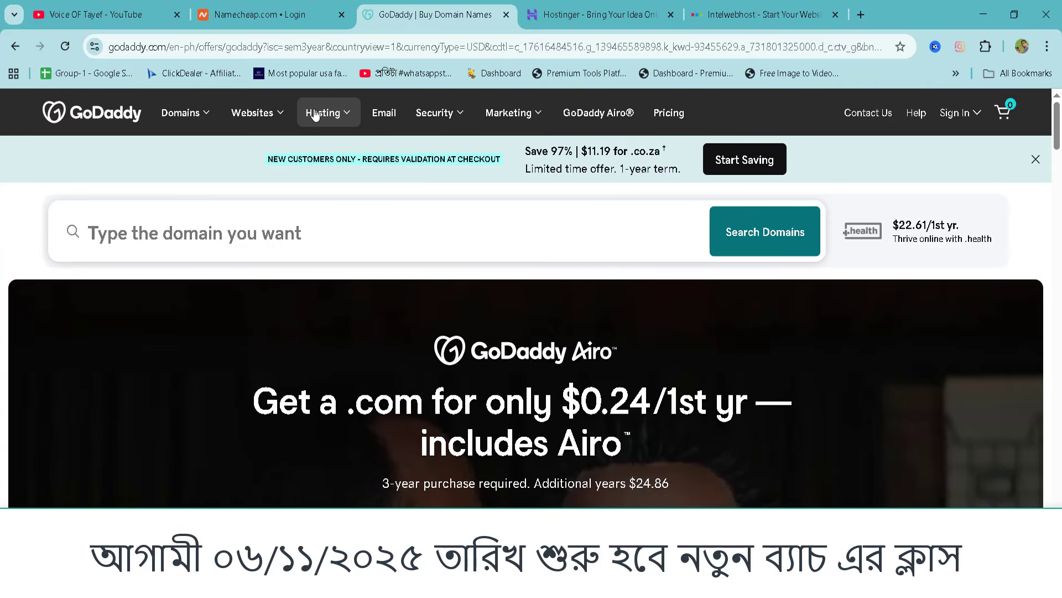
pyautogui.click(582, 7)
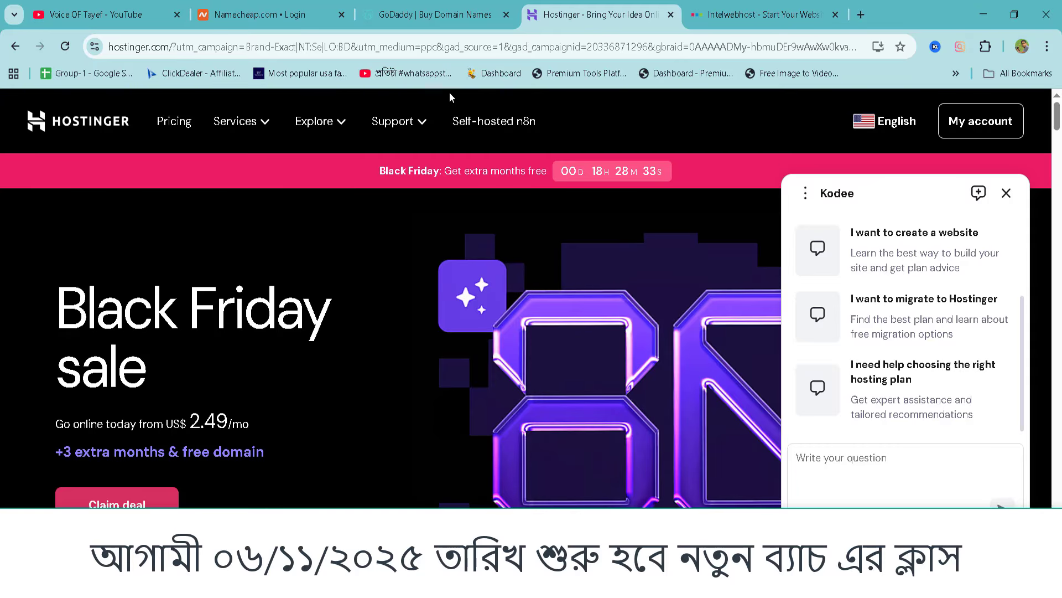
# Close the Namecheap, GoDaddy and Hostinger pages, keeping the Intelwebhost site open.
pyautogui.click(347, 21)
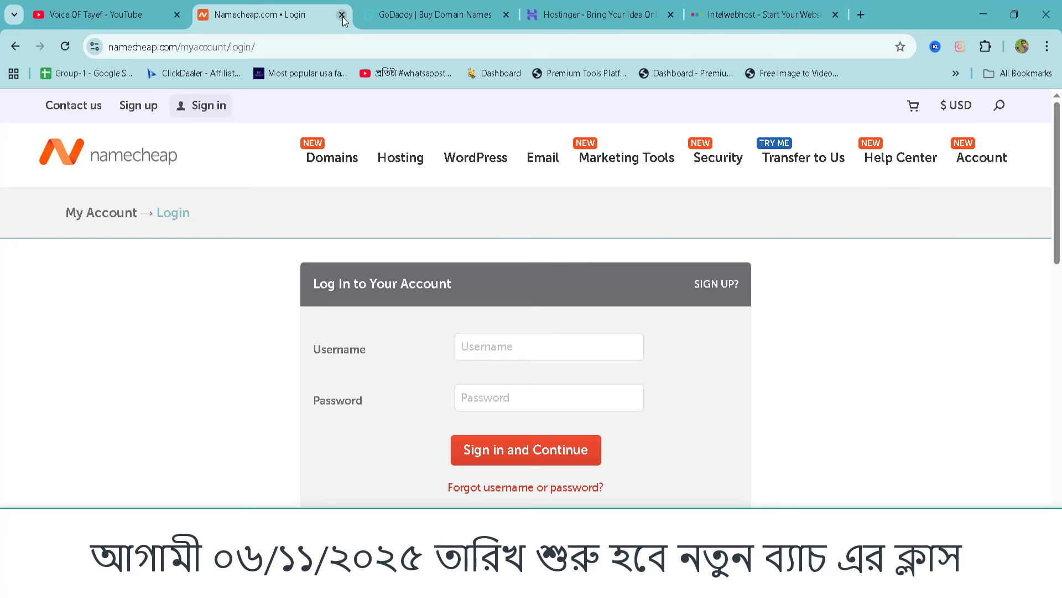
pyautogui.click(343, 16)
pyautogui.click(343, 17)
pyautogui.hotkey('ctrl', 'w')
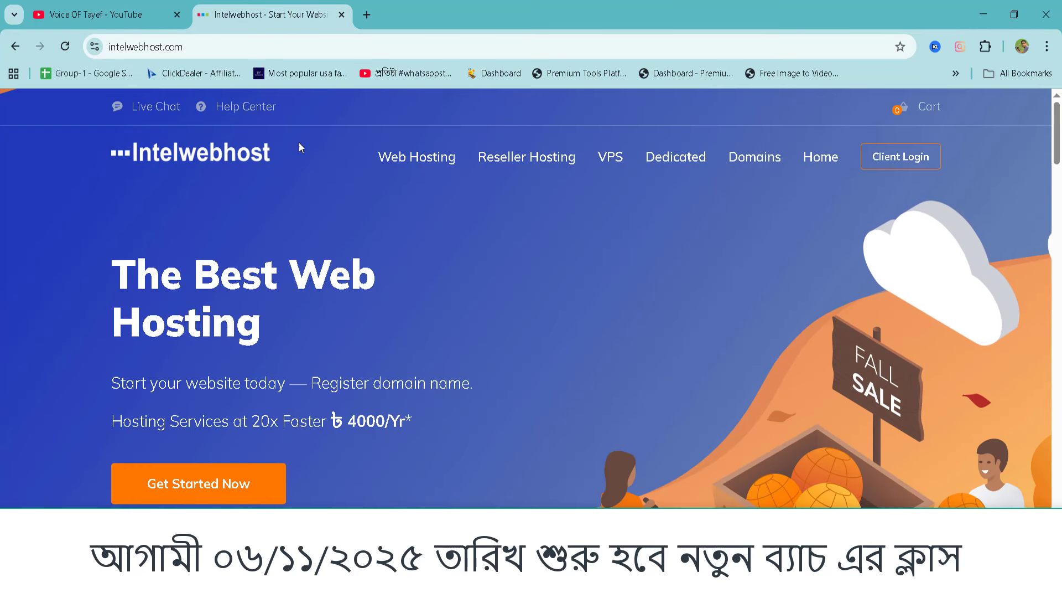
# Examine the Intelwebhost home page and its live chat history, and close the chat.
pyautogui.scroll(-5, 350, 247)
pyautogui.scroll(5, 359, 232)
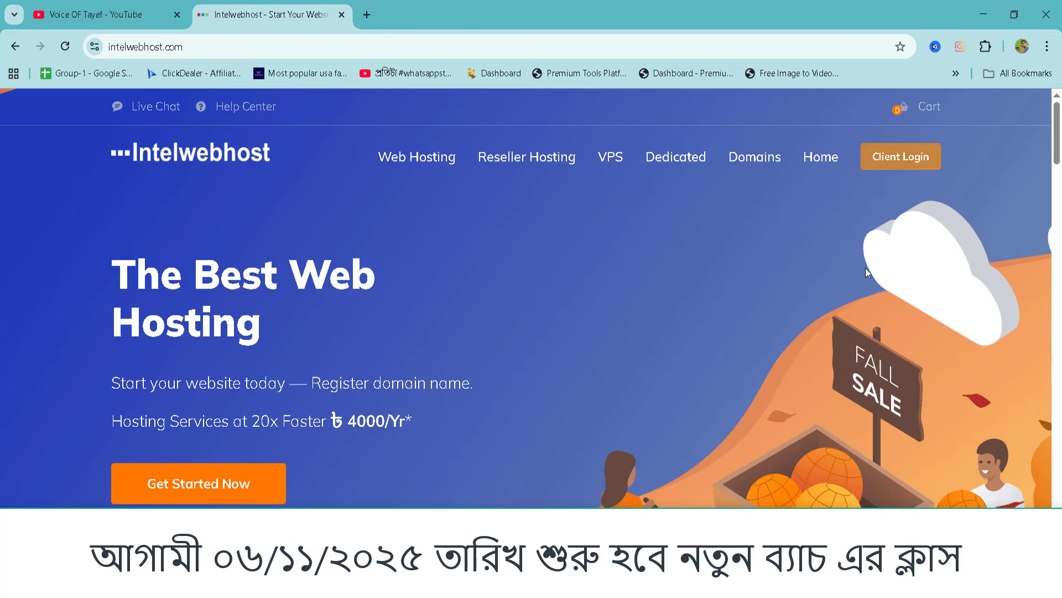
pyautogui.click(1018, 531)
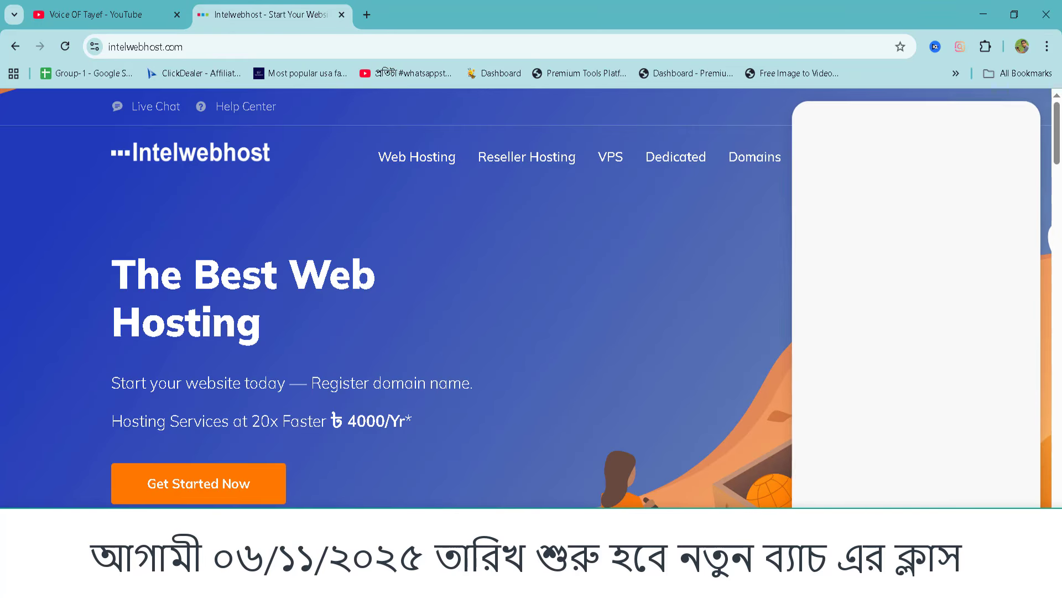
pyautogui.scroll(6, 950, 480)
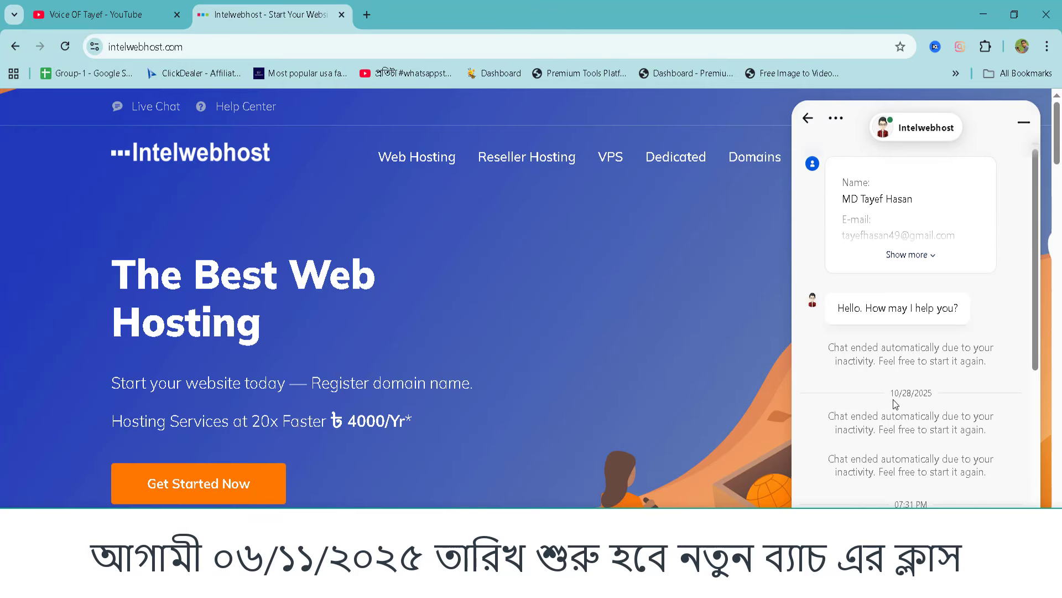
pyautogui.scroll(-5, 894, 399)
pyautogui.scroll(6, 904, 386)
pyautogui.click(808, 118)
pyautogui.click(722, 264)
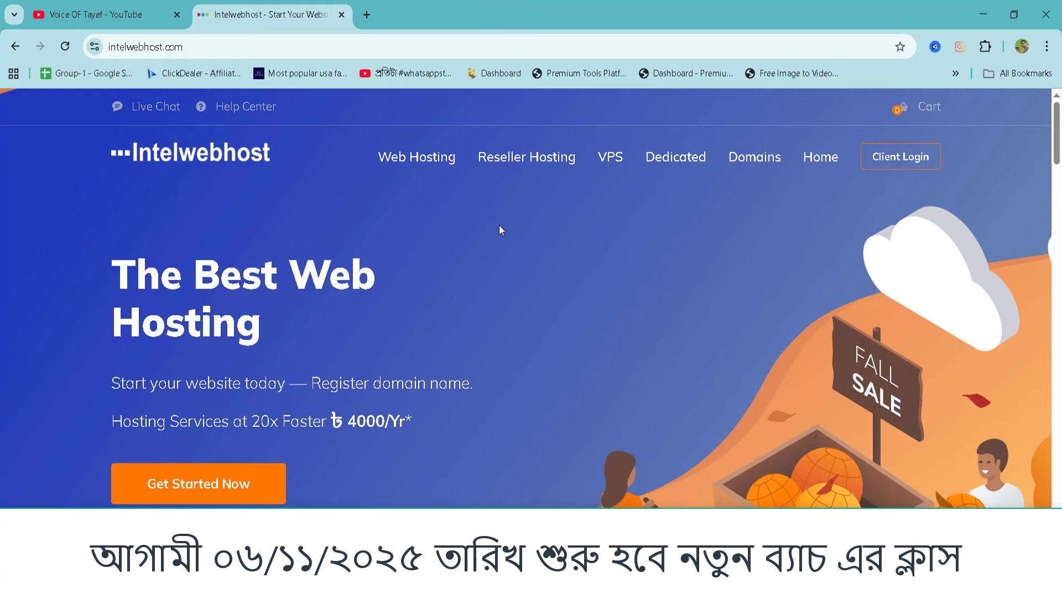
# Log in to the Intelwebhost client area with the saved account credentials.
pyautogui.click(900, 166)
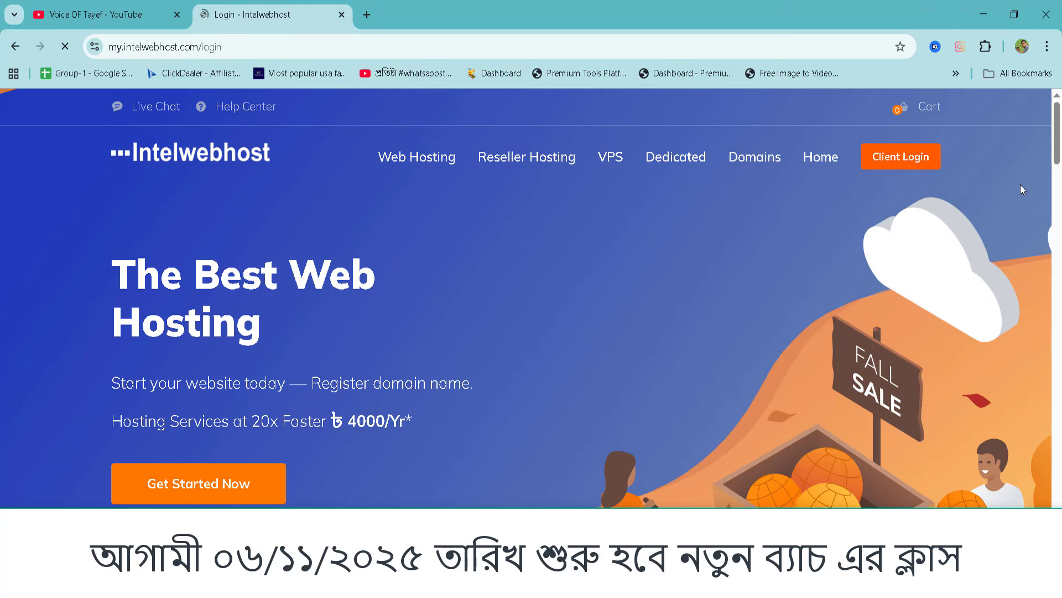
pyautogui.scroll(-4, 936, 249)
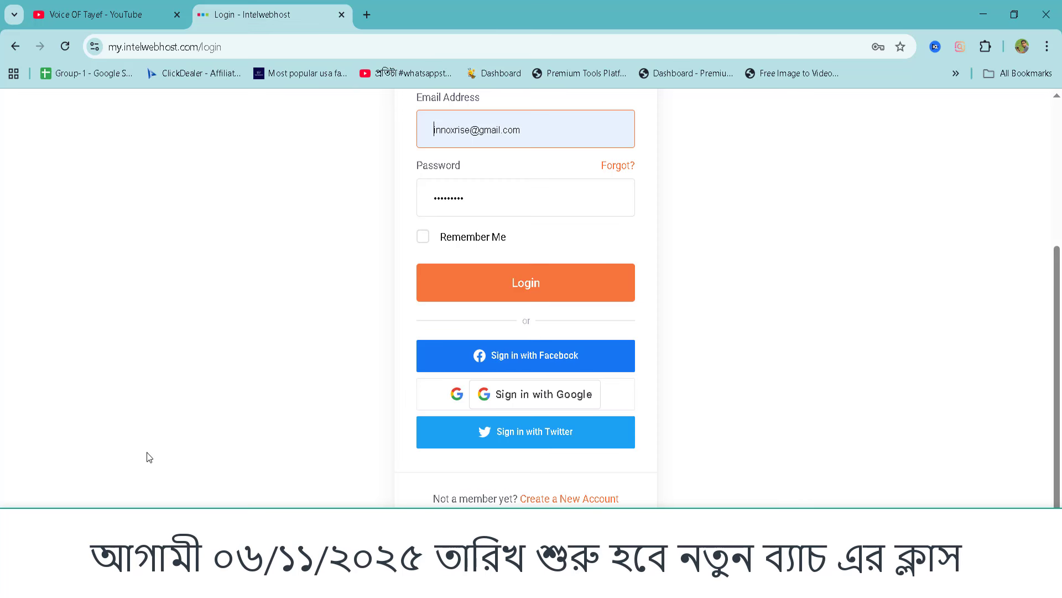
pyautogui.press('Return')
# Review the active services on the client dashboard and open the details of the 10 GB NVMe SSD web hosting.
pyautogui.scroll(-3, 318, 244)
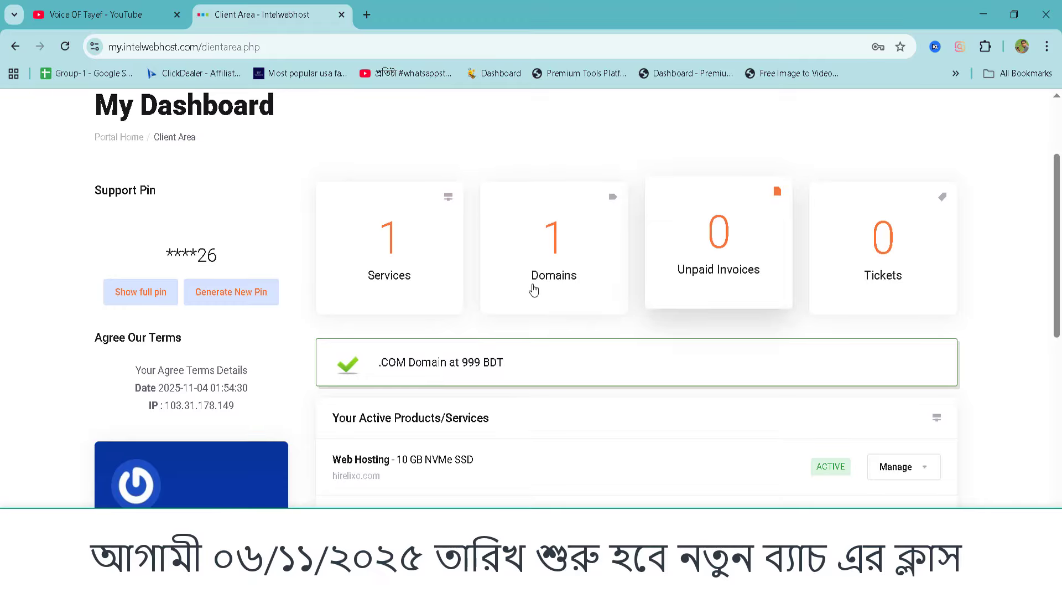
pyautogui.scroll(-1, 454, 309)
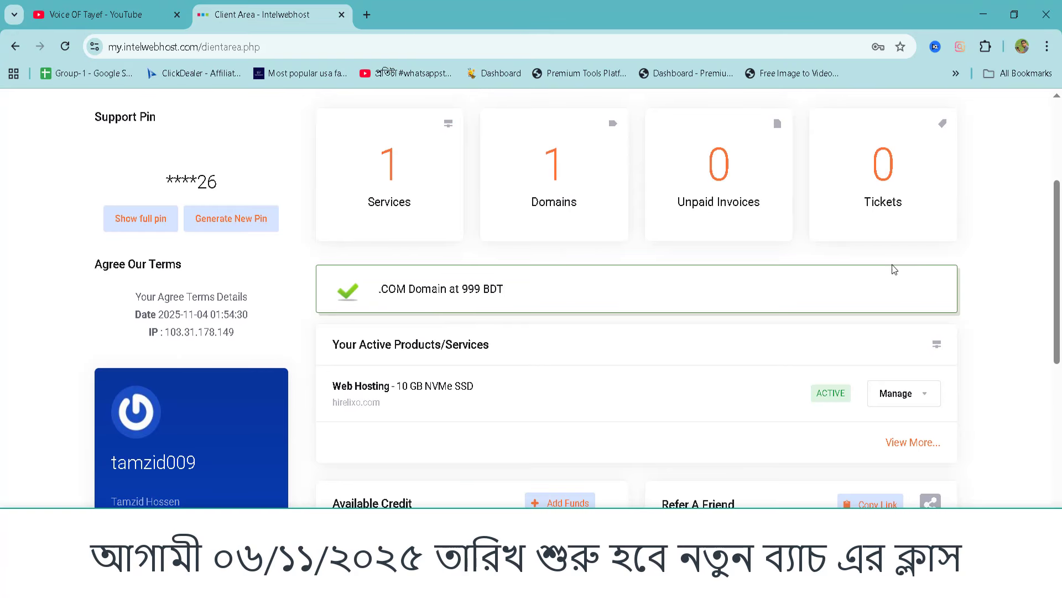
pyautogui.scroll(-2, 720, 277)
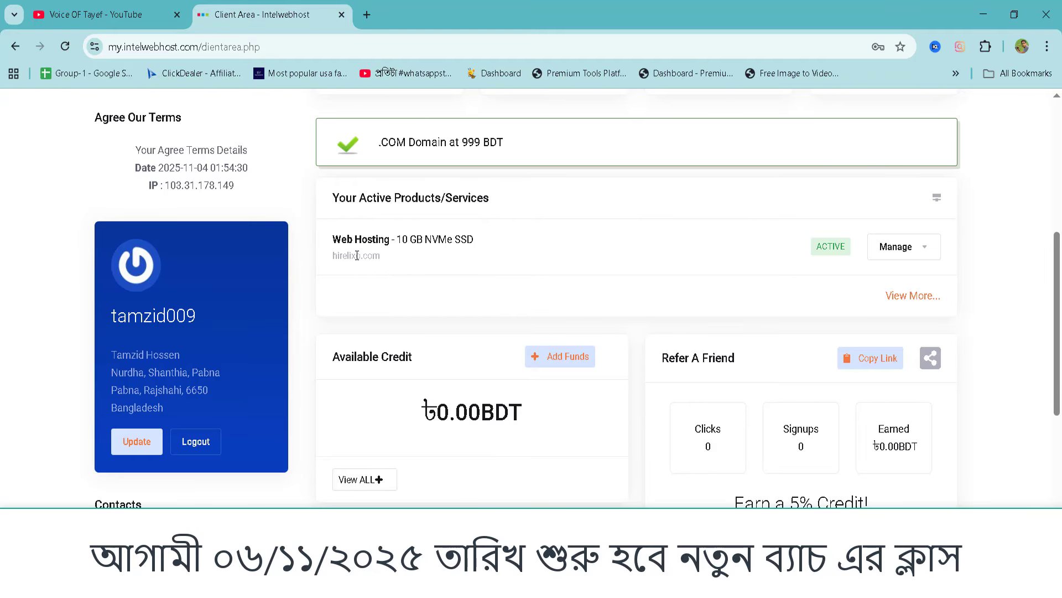
pyautogui.moveTo(346, 255); pyautogui.dragTo(381, 255)
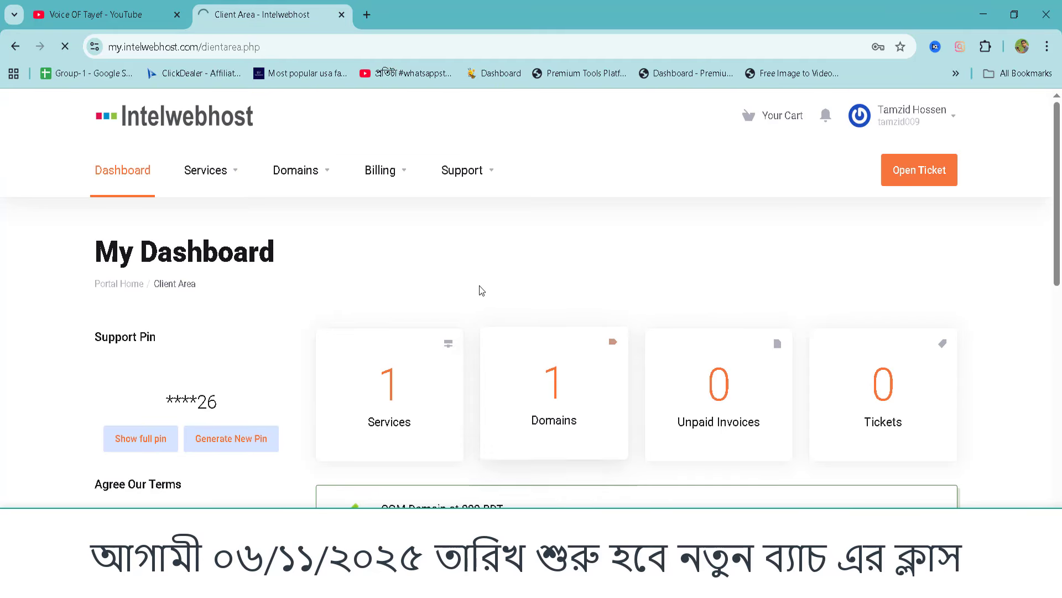
# Start a new service order for the 10 GB NVMe SSD web hosting plan.
pyautogui.click(231, 170)
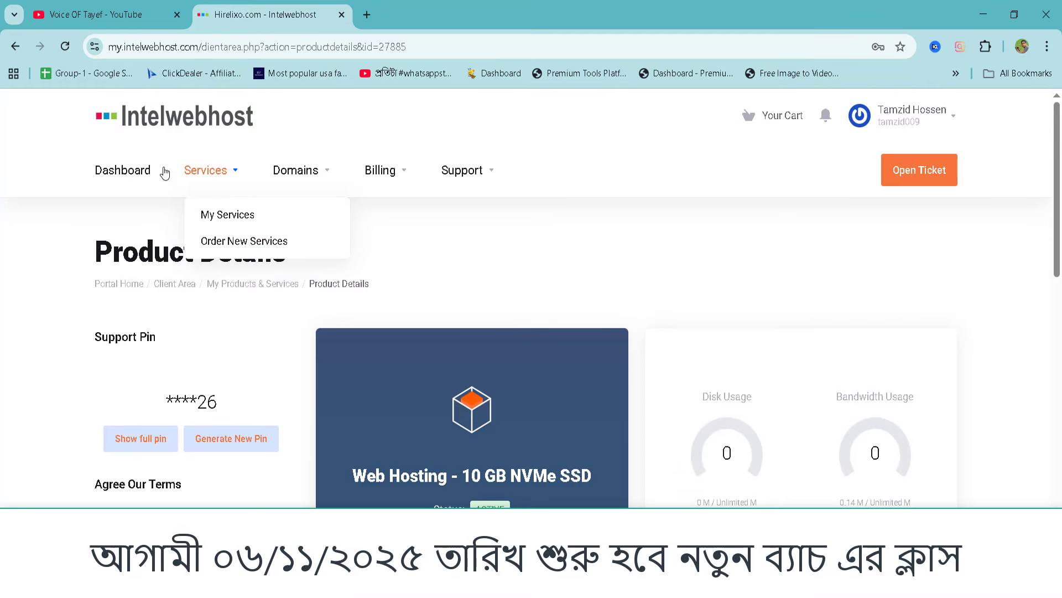
pyautogui.click(268, 243)
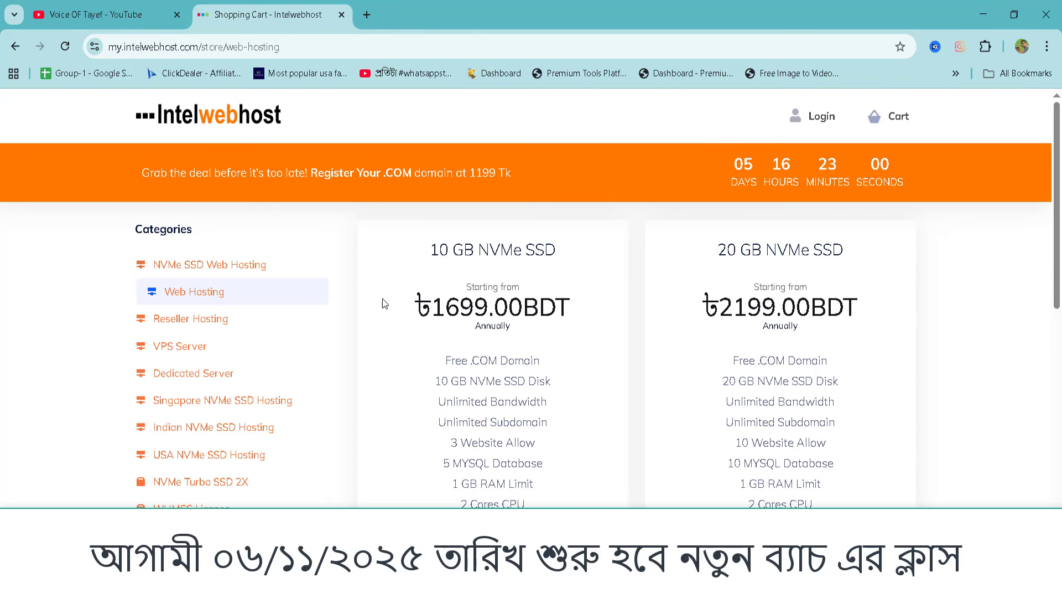
pyautogui.scroll(-1, 384, 304)
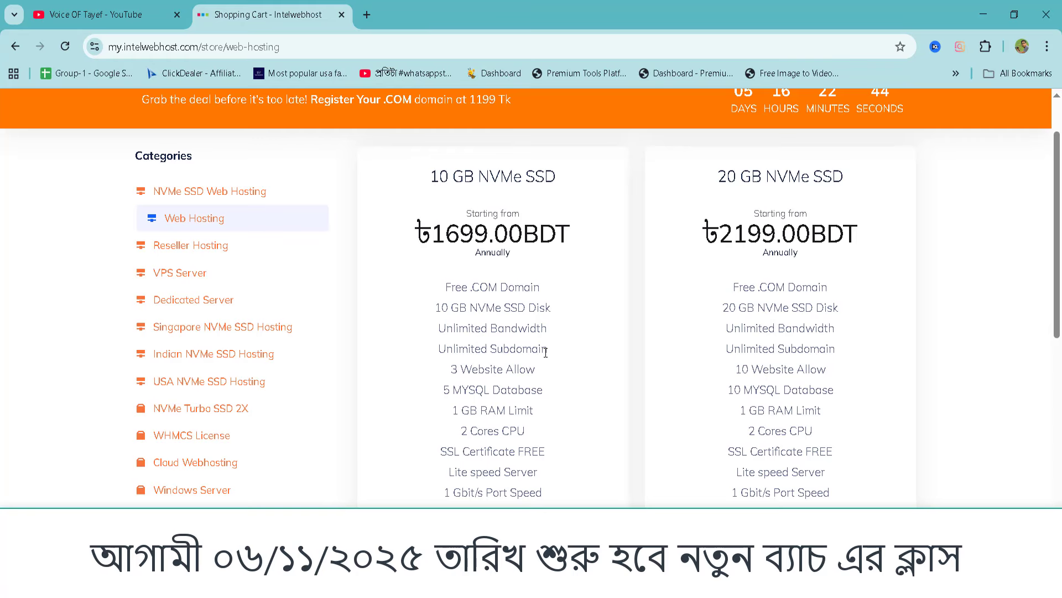
pyautogui.scroll(-5, 421, 409)
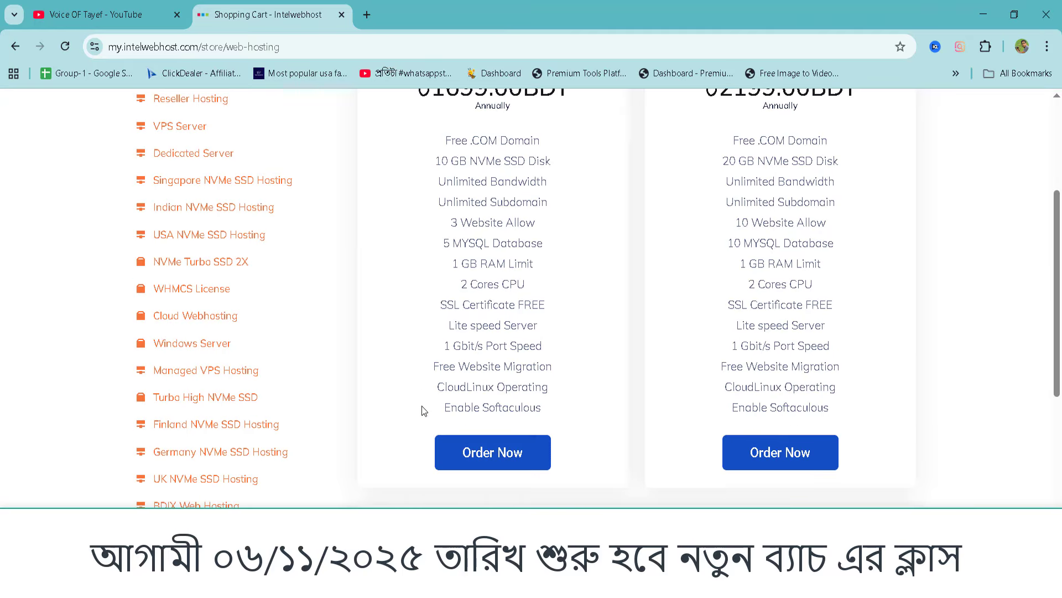
pyautogui.scroll(6, 496, 319)
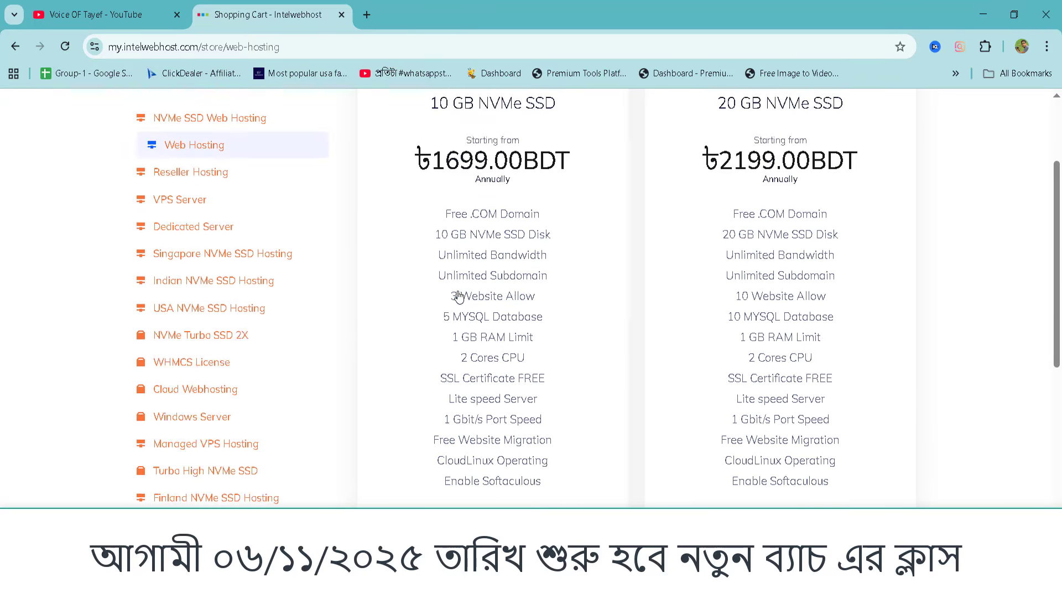
pyautogui.scroll(-7, 516, 307)
pyautogui.click(483, 233)
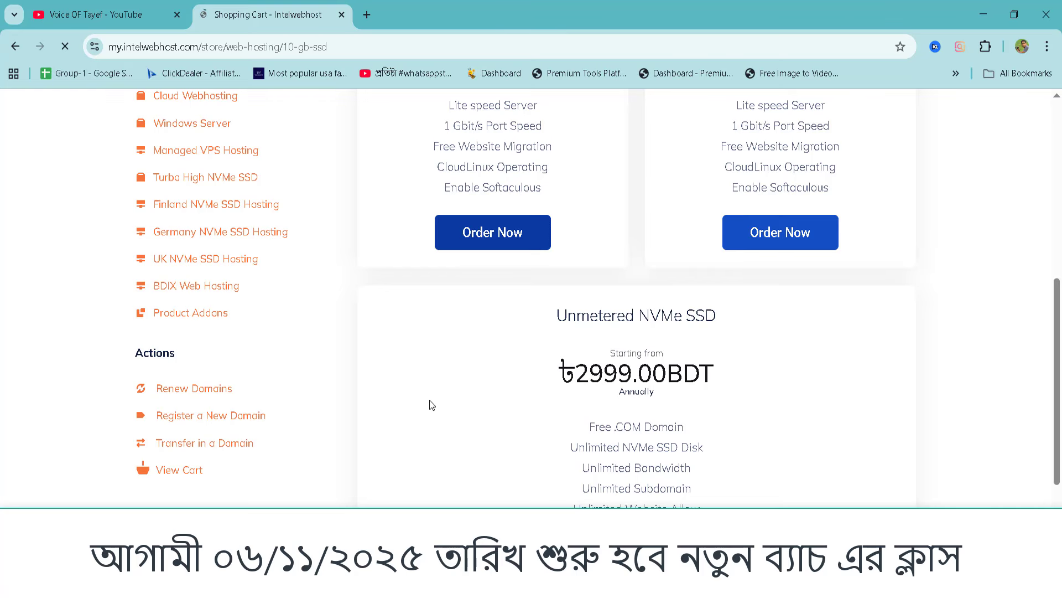
# Check the availability of a new .com domain made of the site owner's full name followed by "xyz".
pyautogui.scroll(-4, 442, 402)
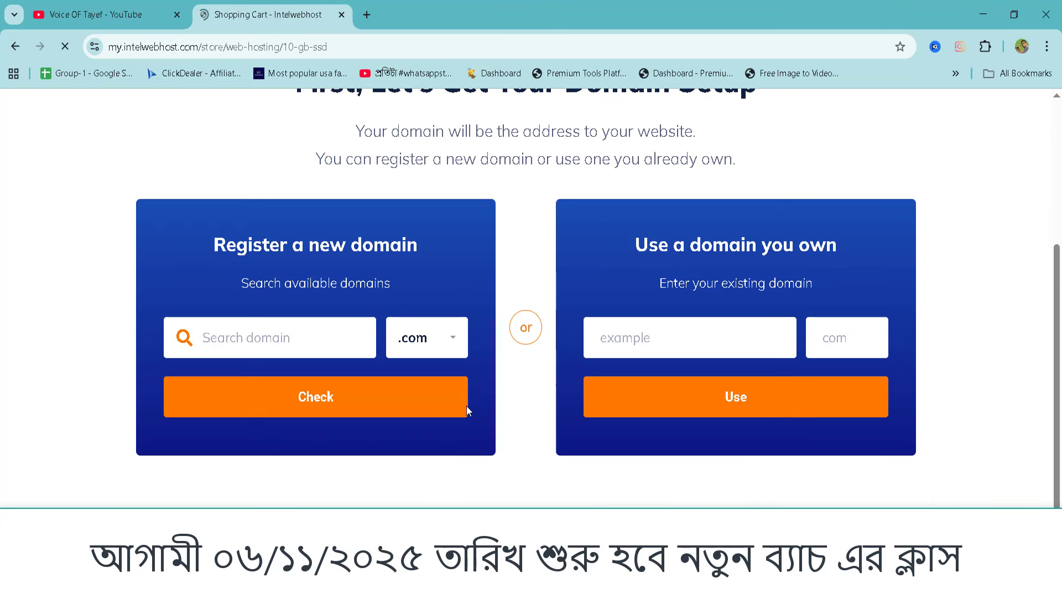
pyautogui.click(266, 338)
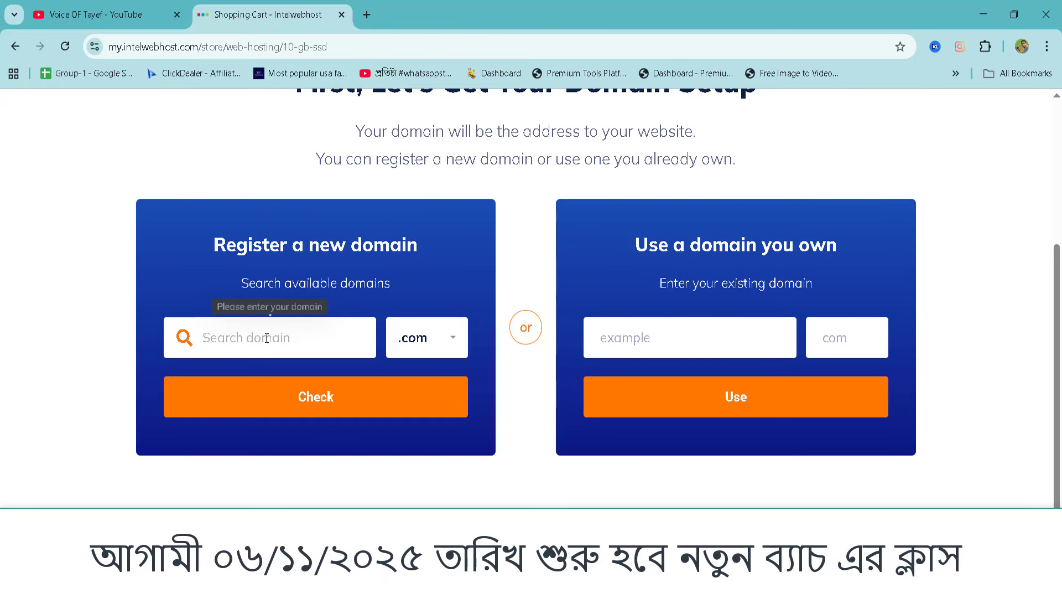
pyautogui.write('tayefhasanxyz')
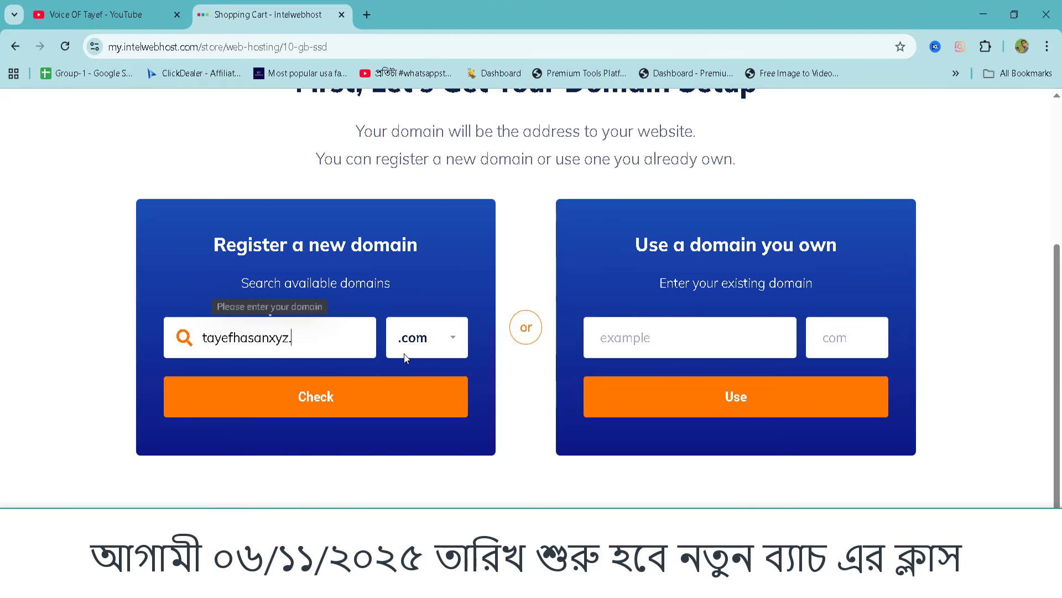
pyautogui.press('BackSpace')
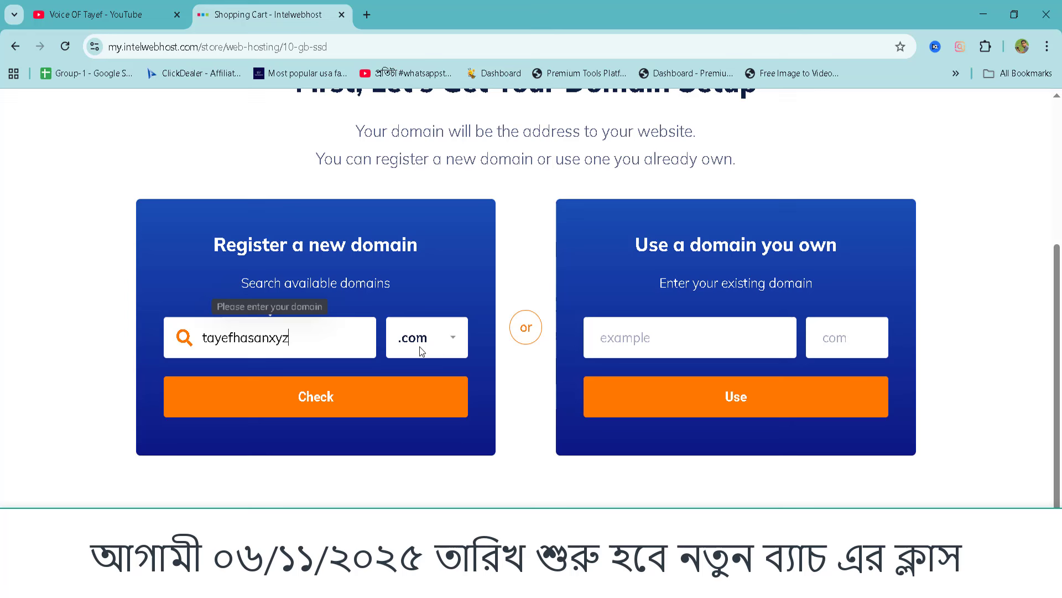
pyautogui.click(320, 398)
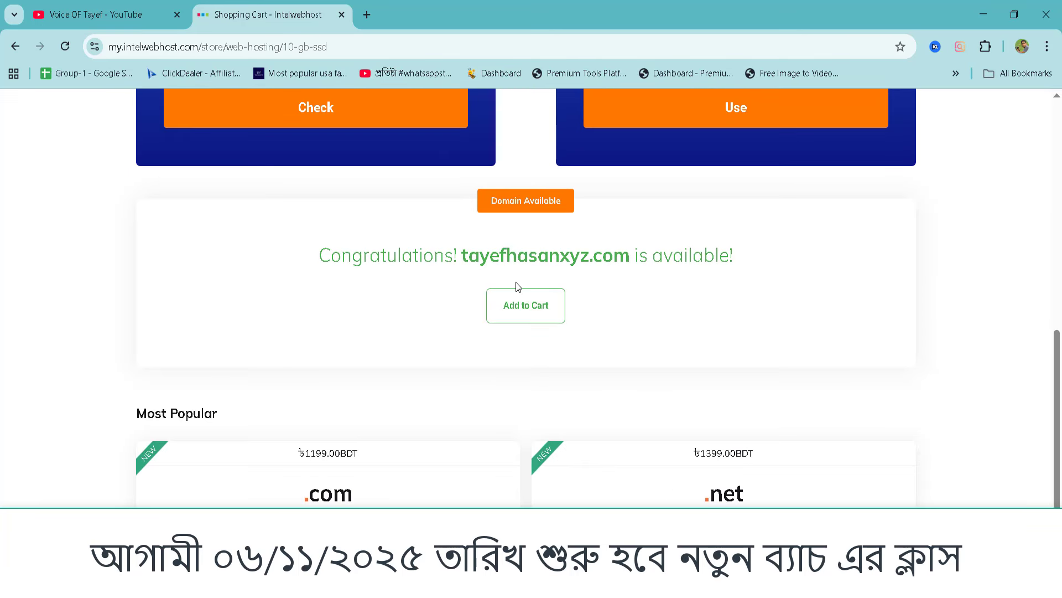
# Add the .com domain to the cart and continue with the annual 10 GB NVMe SSD plan, Starter Backup and free Let's Encrypt SSL.
pyautogui.click(528, 310)
pyautogui.scroll(-3, 664, 410)
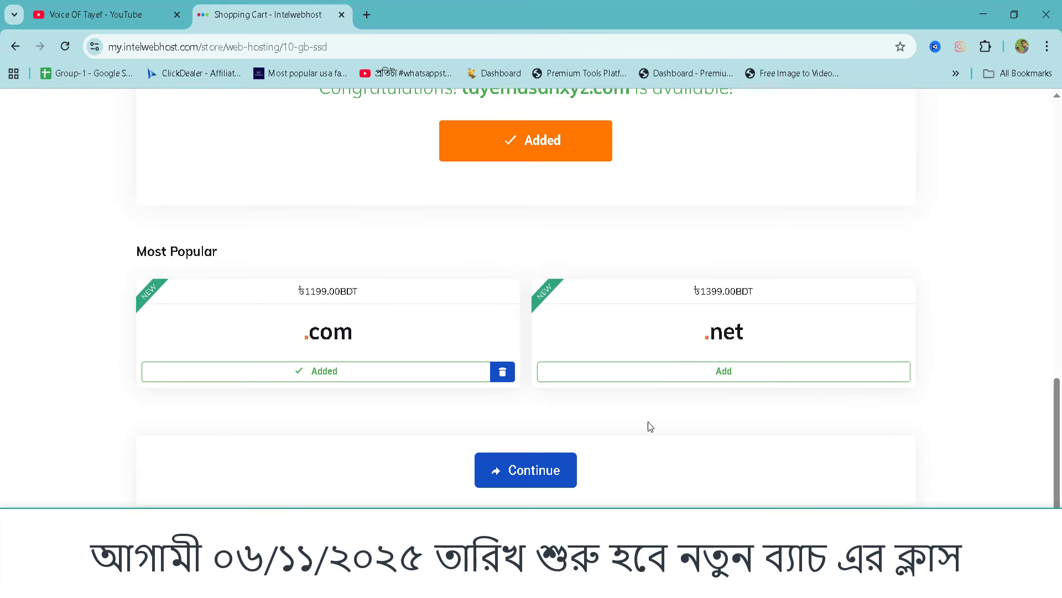
pyautogui.click(543, 469)
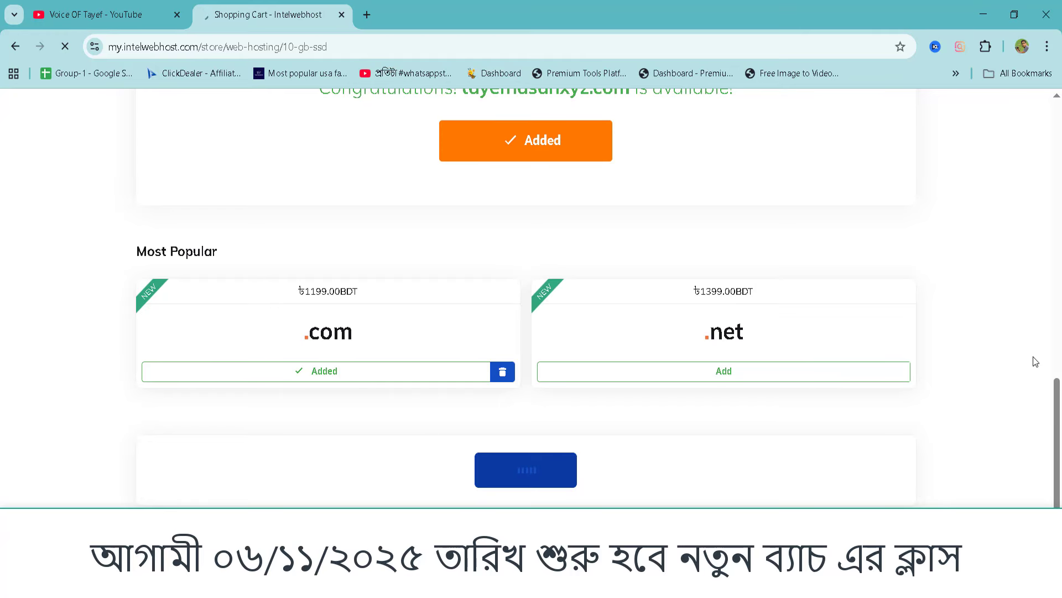
pyautogui.scroll(-4, 1013, 359)
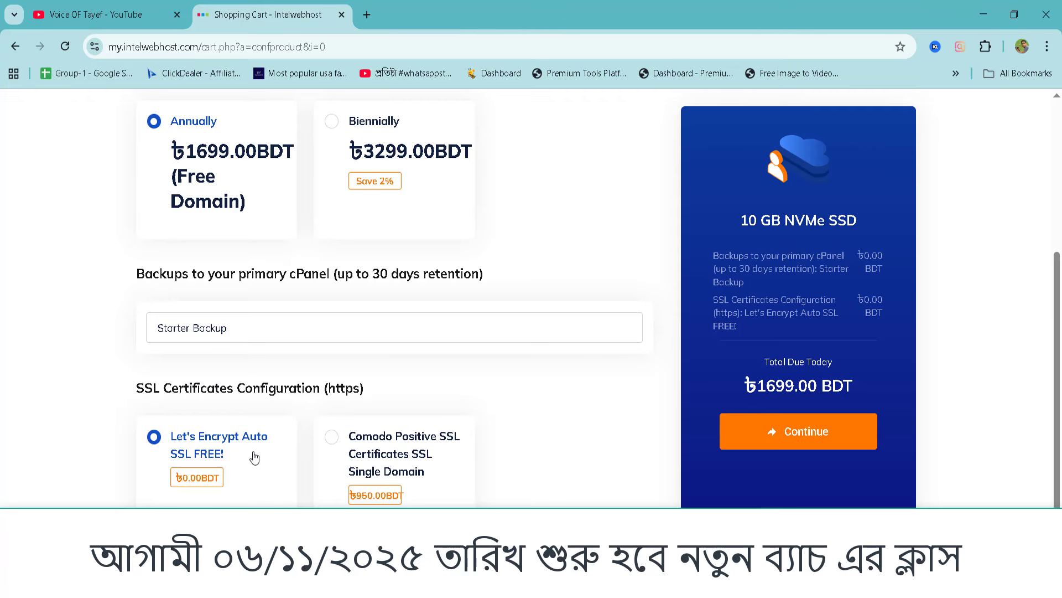
pyautogui.click(811, 437)
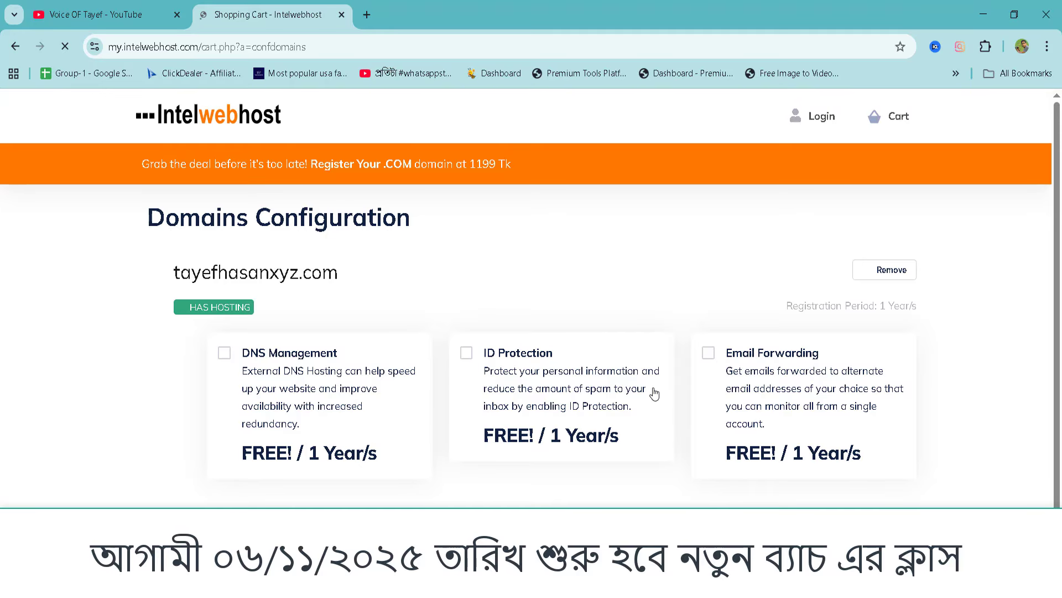
# Enable DNS Management, ID Protection and Email Forwarding for the new domain and proceed to the checkout's billing details.
pyautogui.click(244, 371)
pyautogui.click(523, 372)
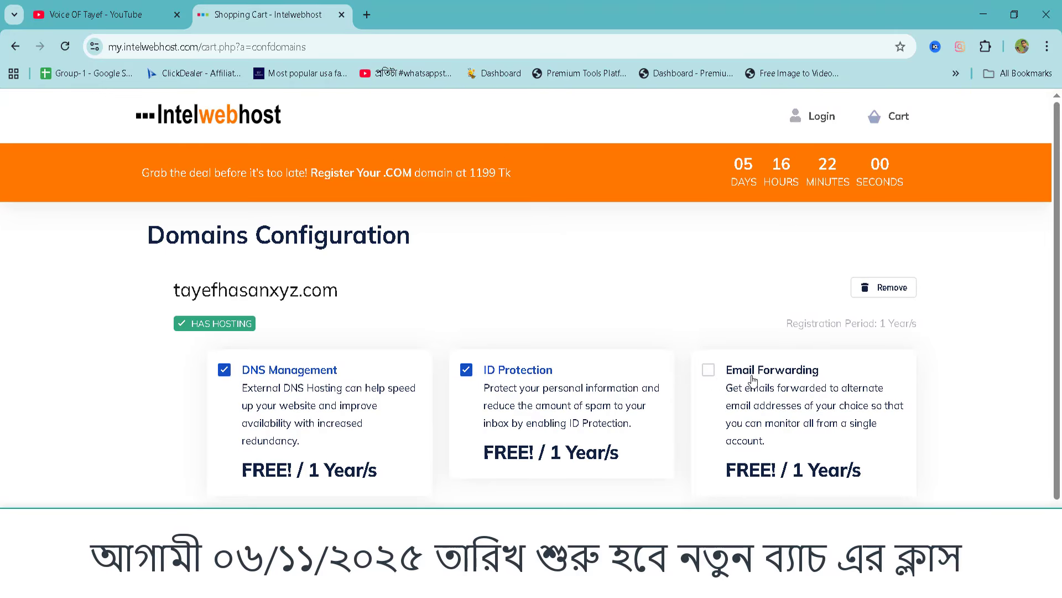
pyautogui.click(753, 376)
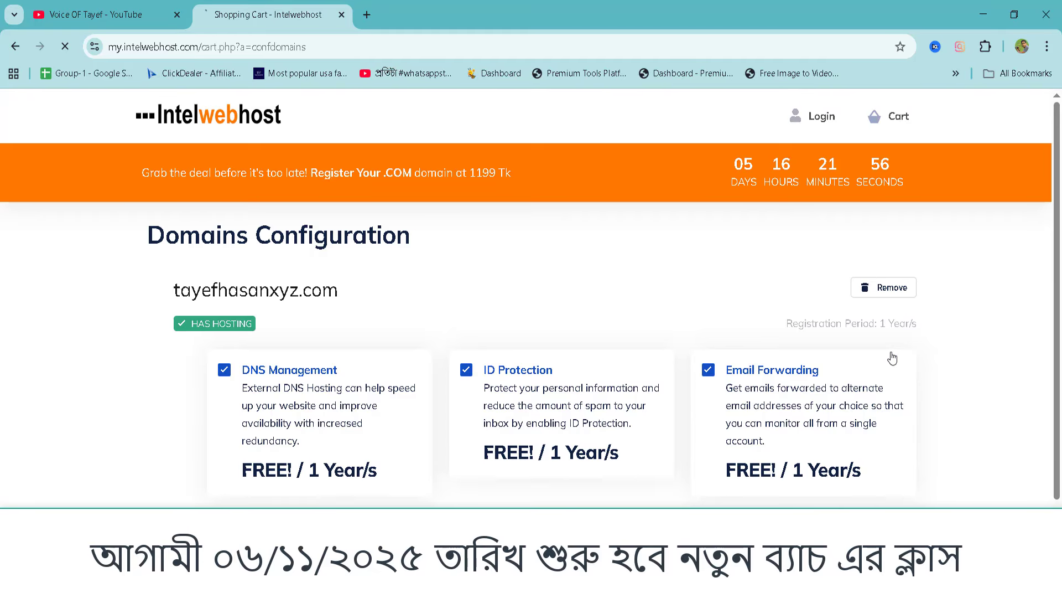
pyautogui.scroll(-13, 629, 433)
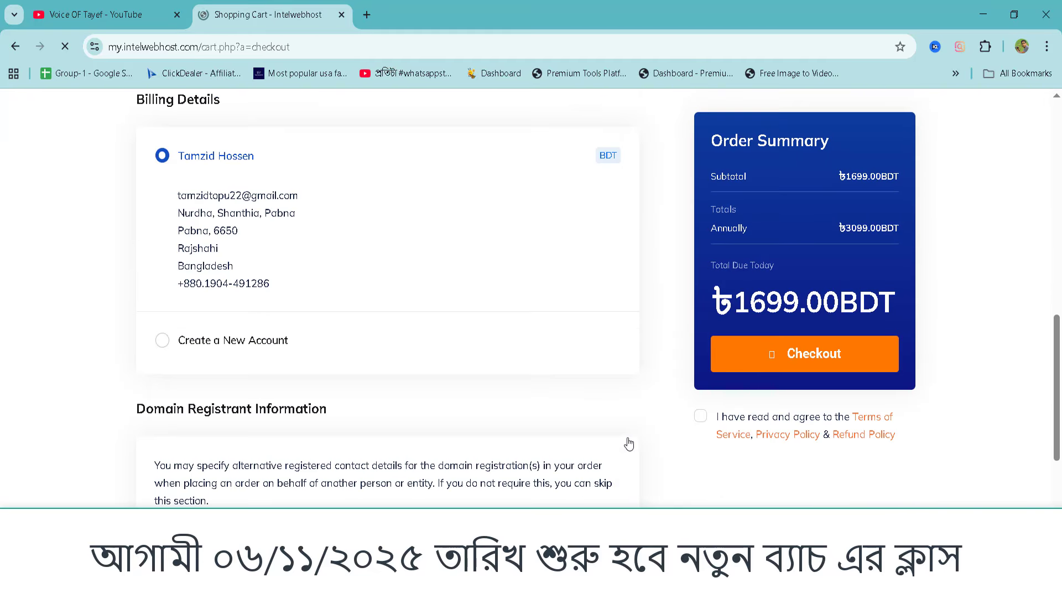
# Review the checkout details, agree to the terms and policies, and check out the order with bKash/Rocket/Nagad payment.
pyautogui.scroll(-8, 628, 443)
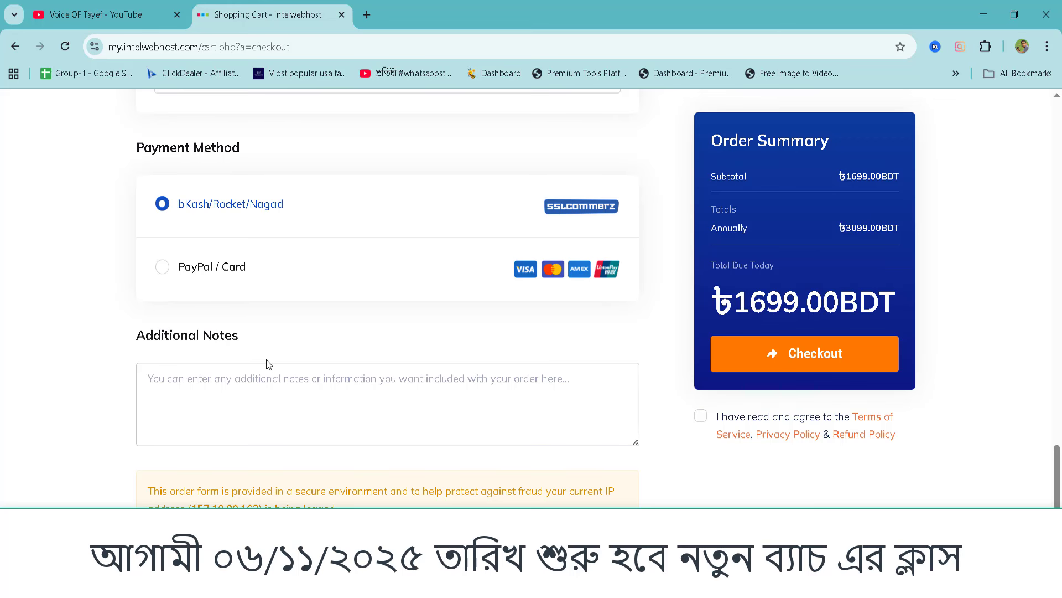
pyautogui.scroll(4, 266, 360)
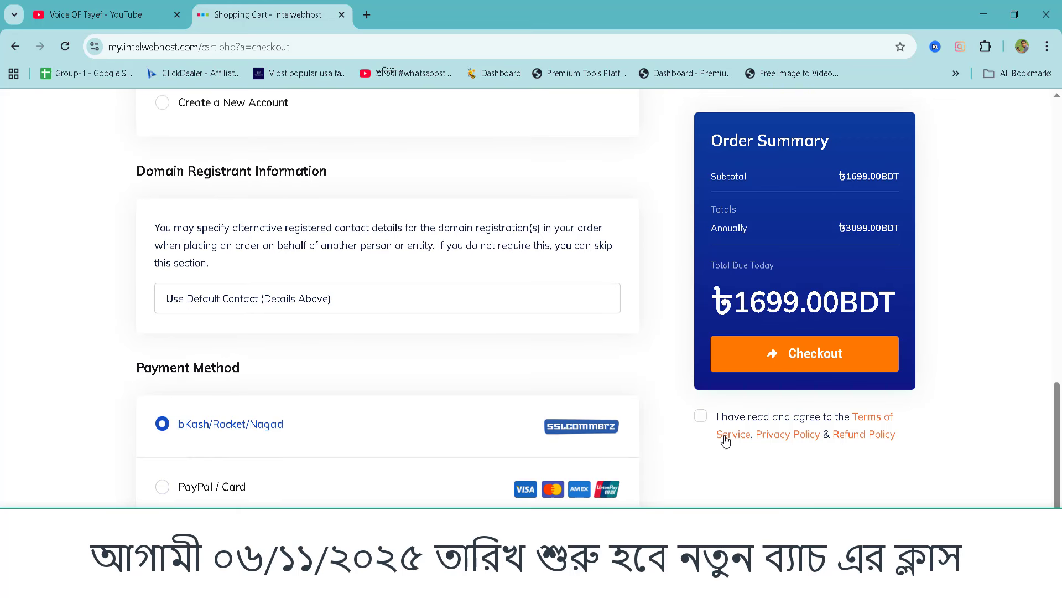
pyautogui.click(701, 416)
pyautogui.scroll(8, 265, 338)
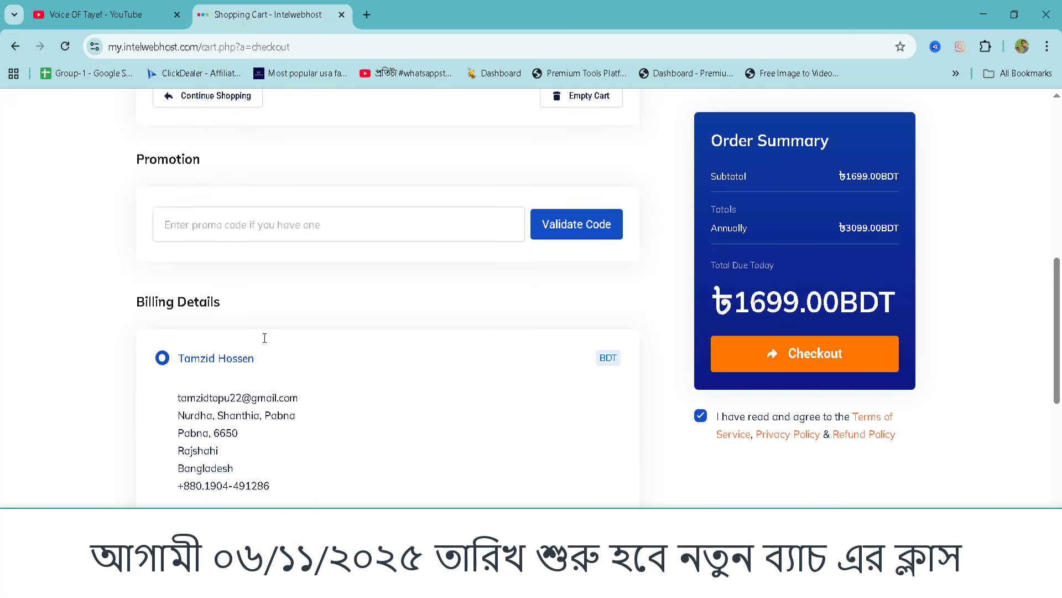
pyautogui.scroll(10, 328, 225)
pyautogui.scroll(-6, 415, 202)
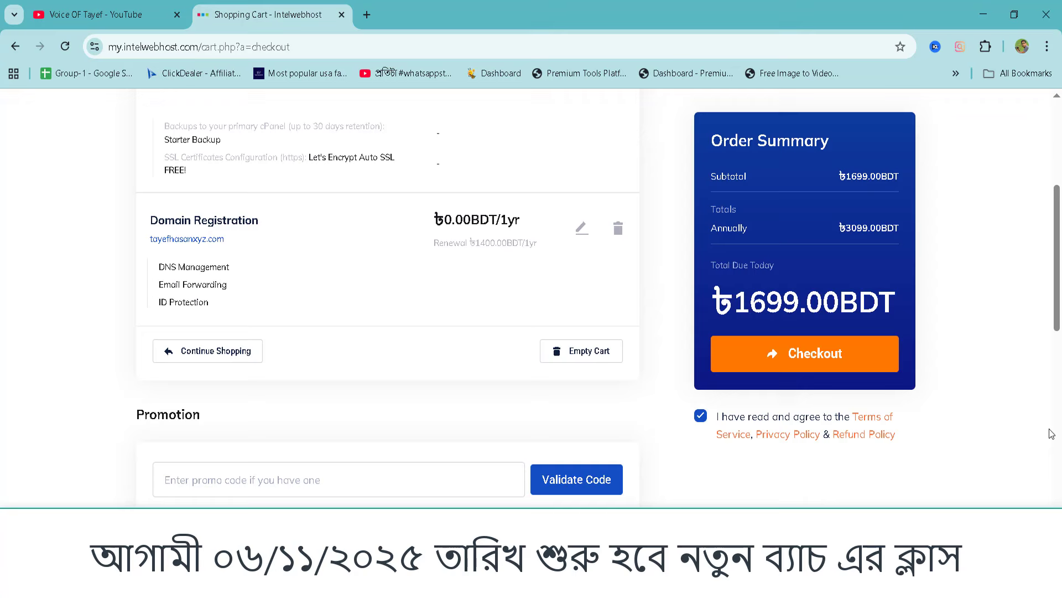
pyautogui.click(822, 354)
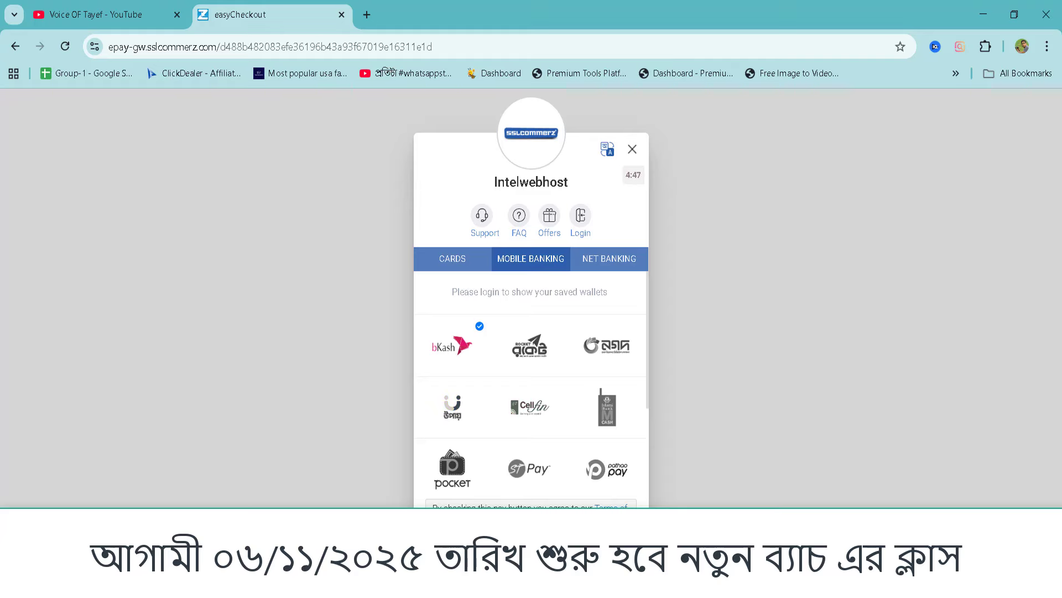
# Choose bKash mobile banking for the payment and clear the prefilled bKash account number.
pyautogui.click(441, 347)
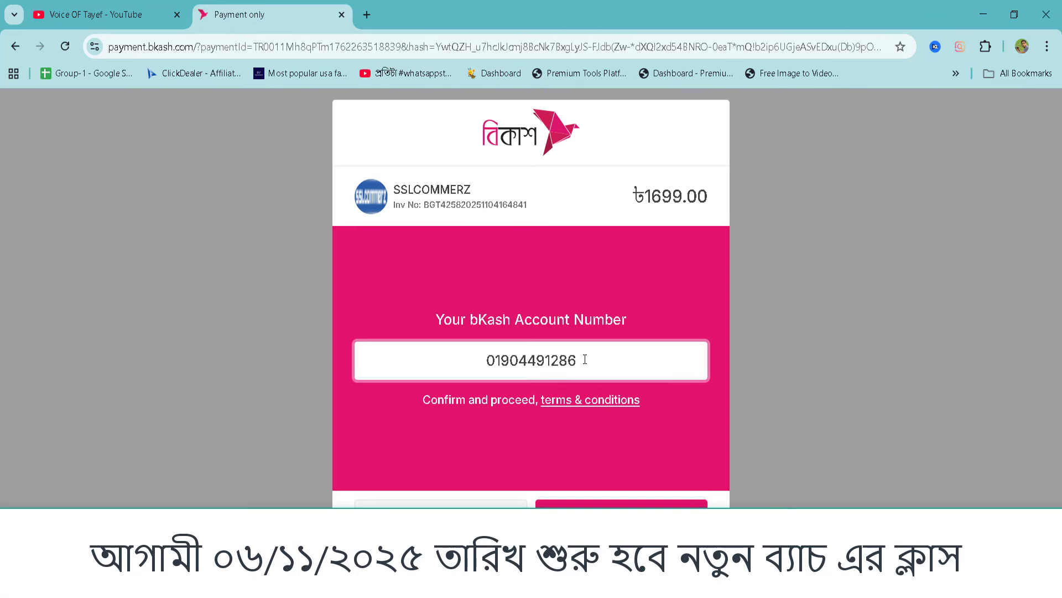
pyautogui.moveTo(575, 357); pyautogui.dragTo(404, 357)
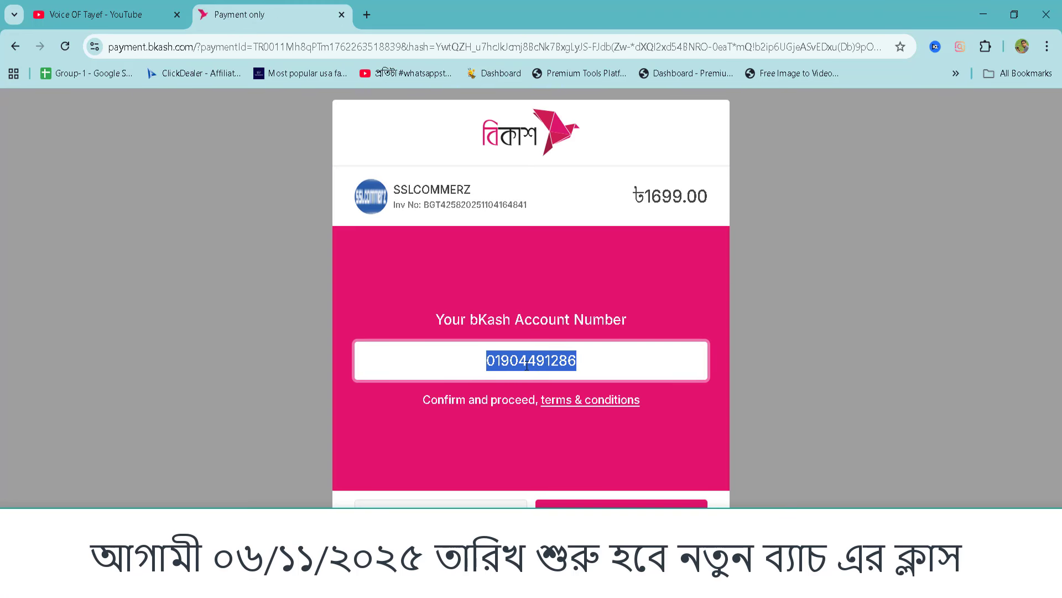
pyautogui.press('BackSpace')
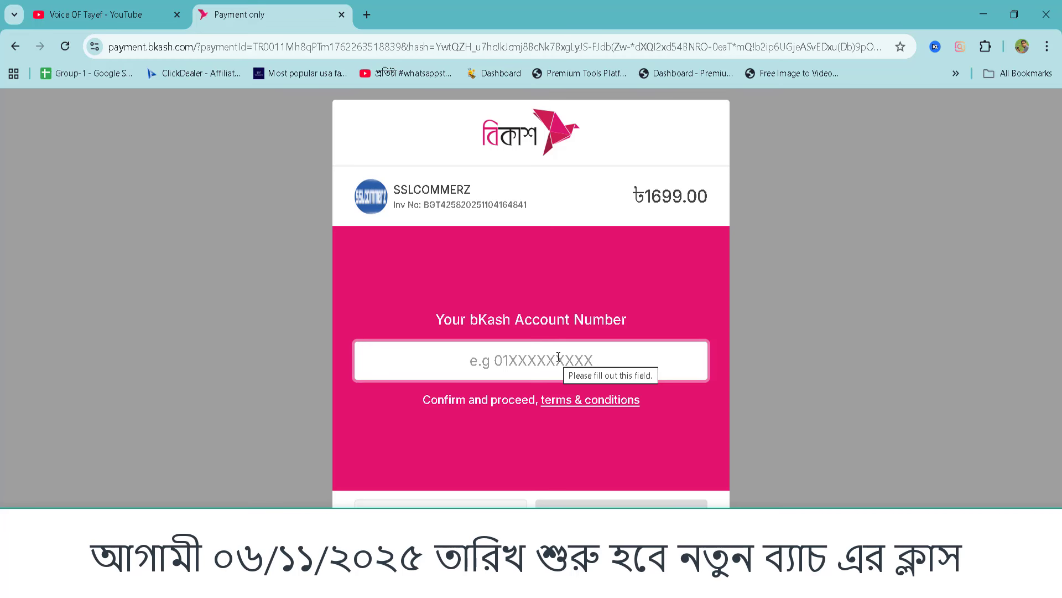
# Leave the payment and return to the product details page of the active hirelixo.com hosting service.
pyautogui.click(15, 47)
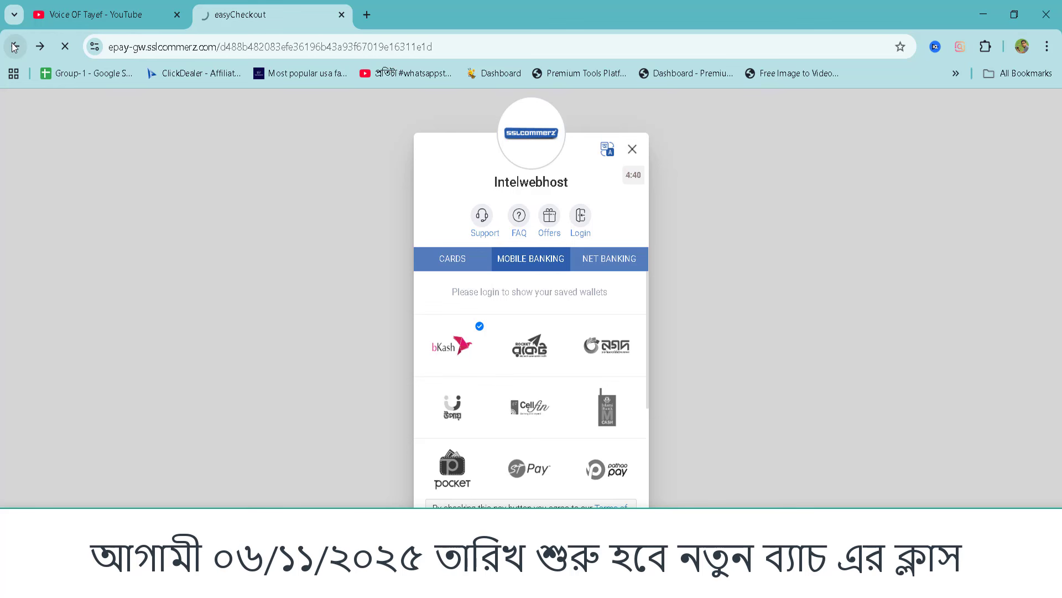
pyautogui.click(13, 46)
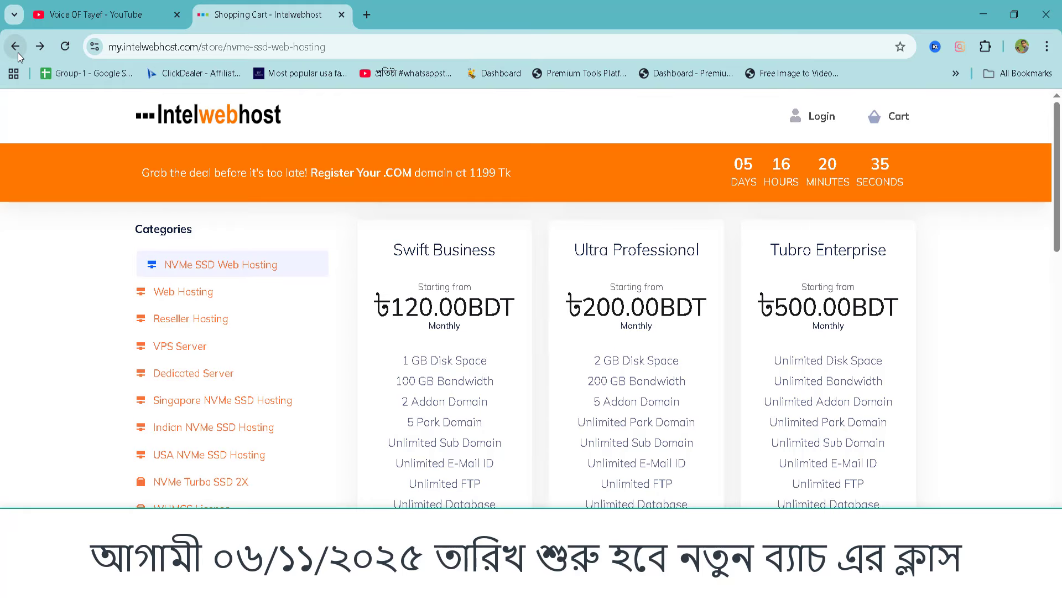
pyautogui.click(17, 53)
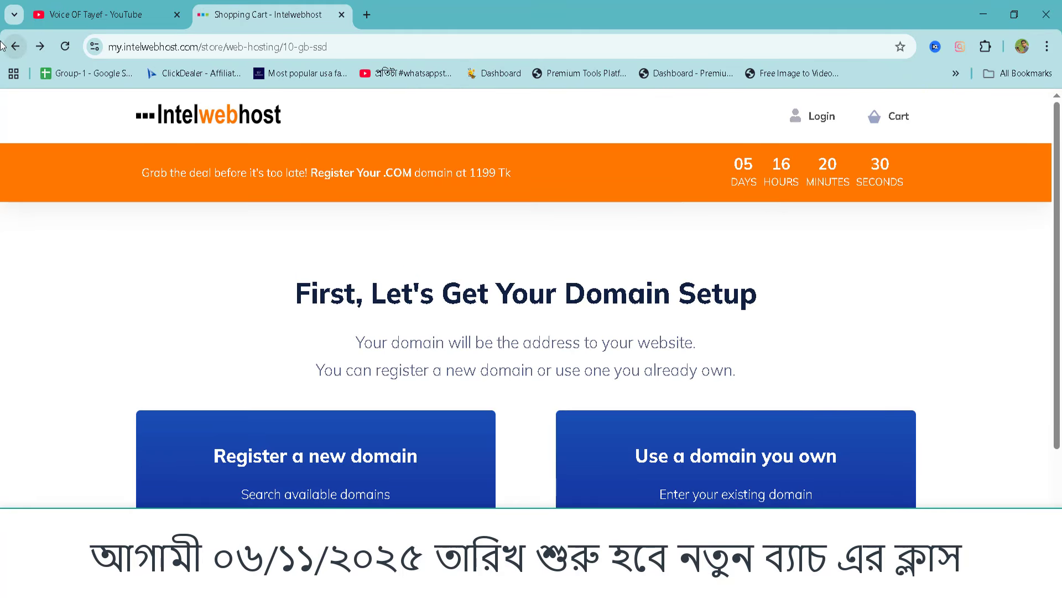
pyautogui.click(2, 49)
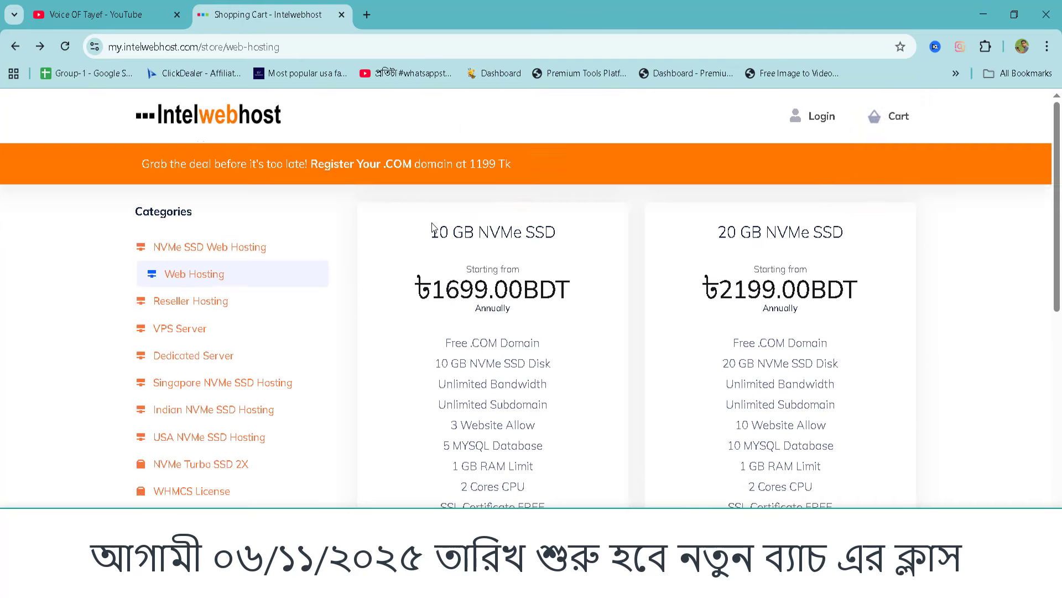
pyautogui.click(16, 48)
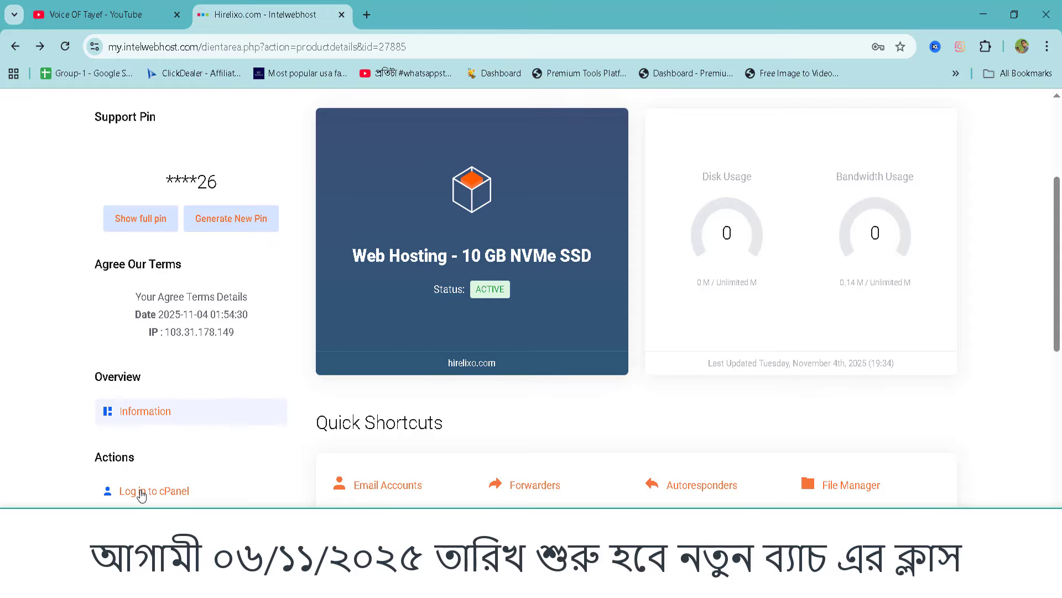
# Open the hirelixo.com website from its hosting details and copy the site's address.
pyautogui.click(465, 364)
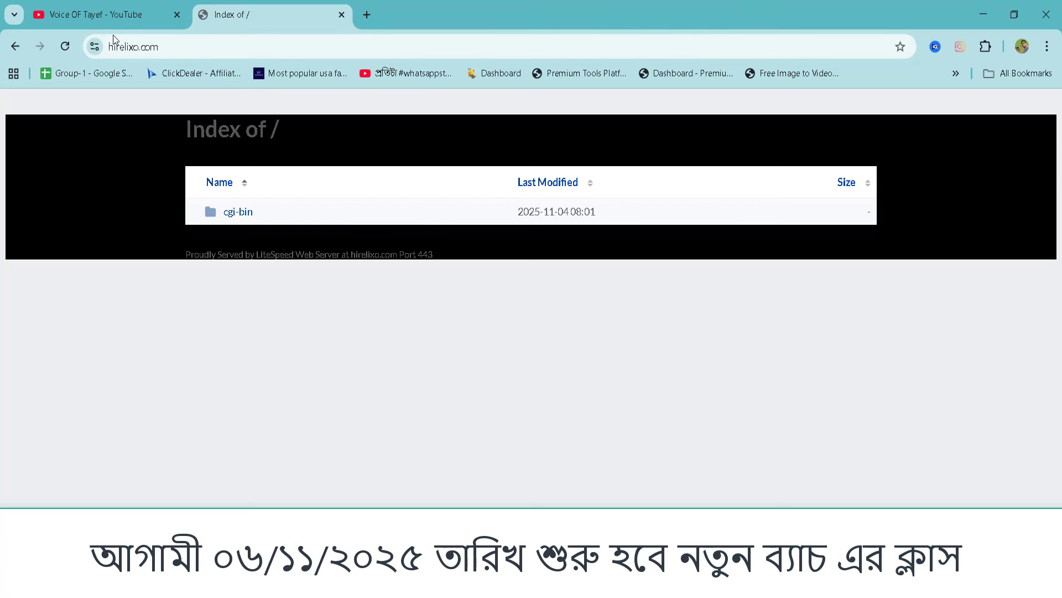
pyautogui.click(113, 44)
pyautogui.rightClick(114, 45)
pyautogui.click(164, 184)
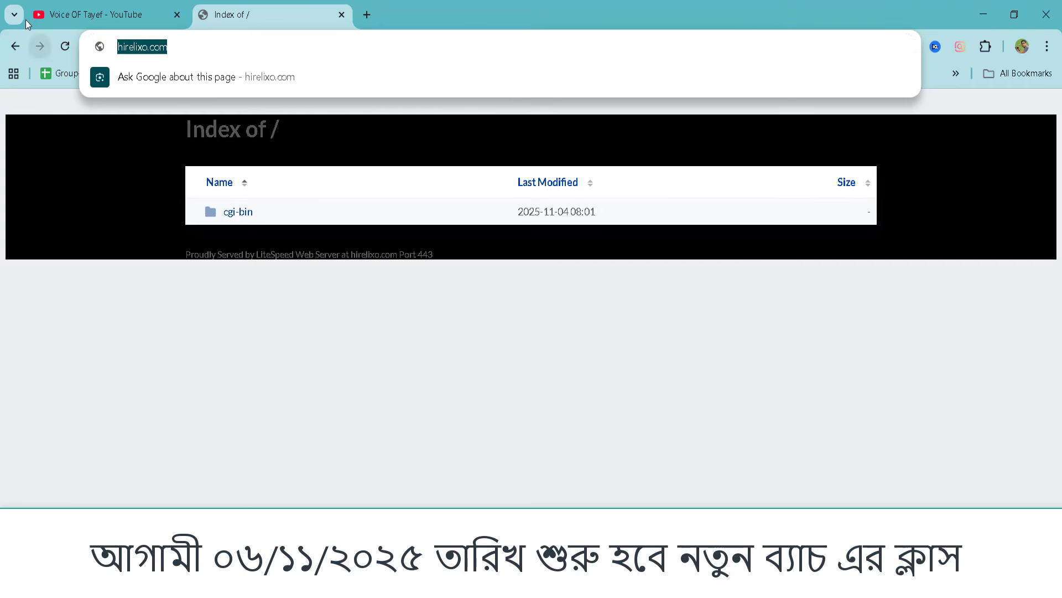
pyautogui.press('Return')
pyautogui.click(366, 15)
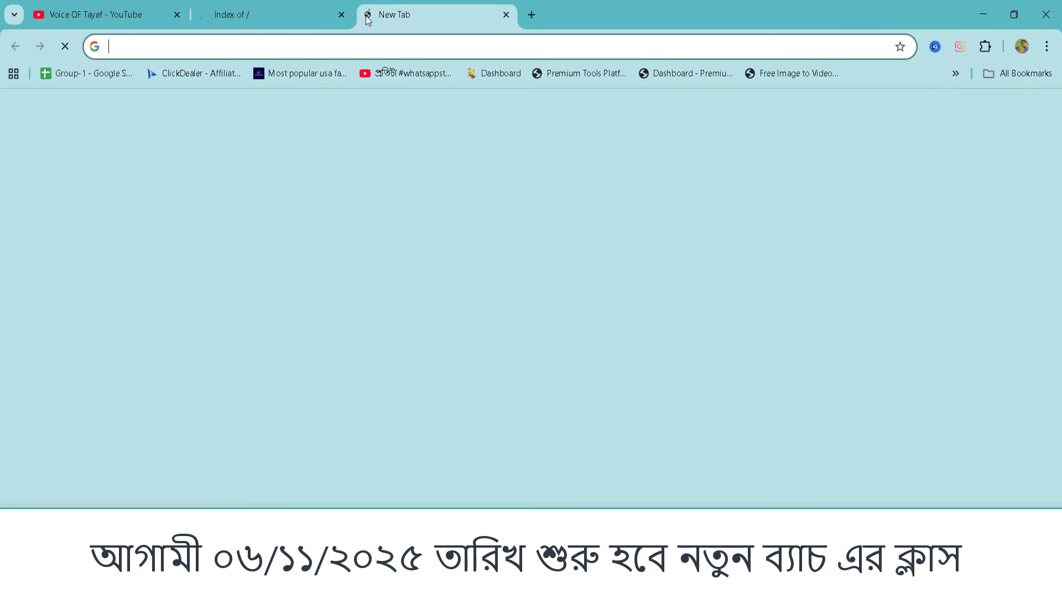
pyautogui.hotkey('ctrl', 'v')
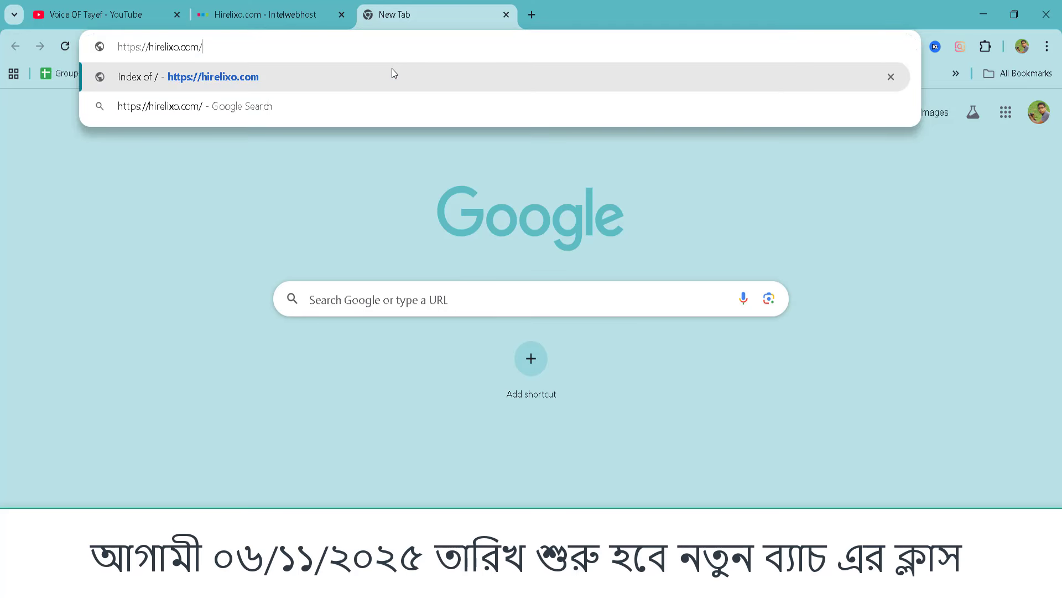
pyautogui.write('cpanel')
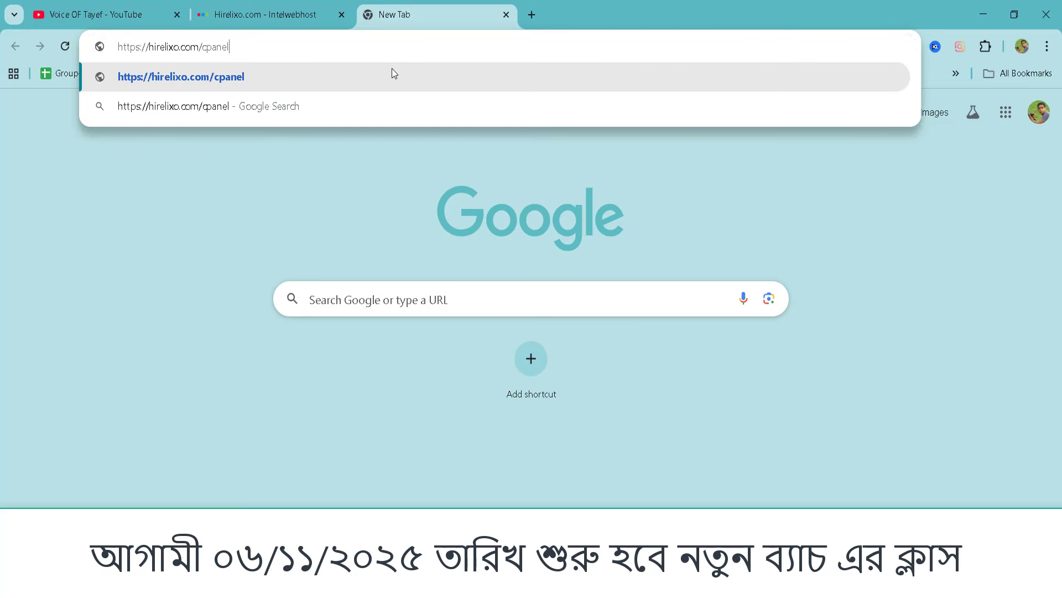
pyautogui.press('Return')
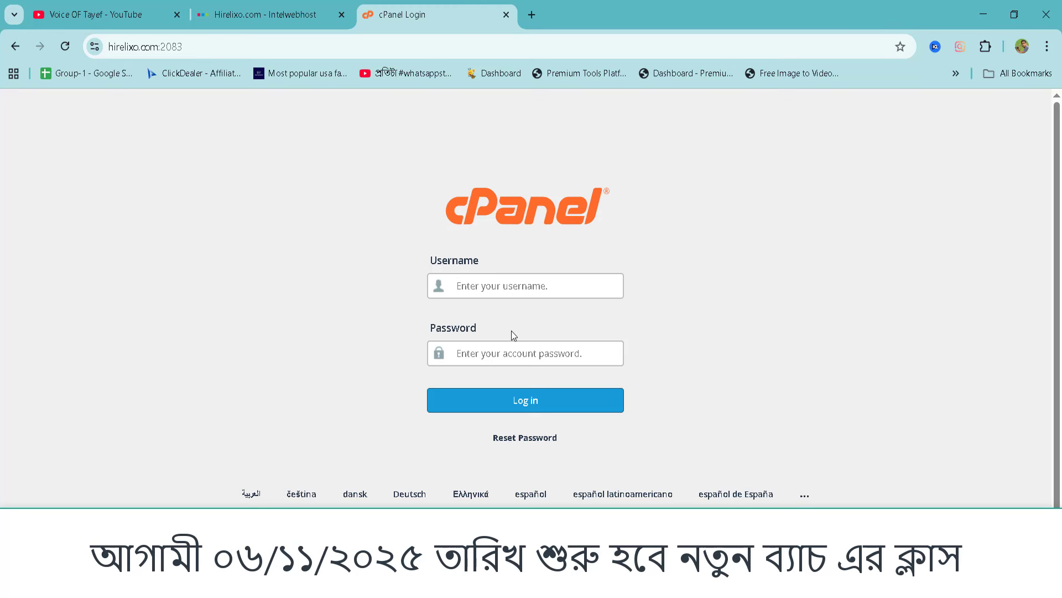
# Log in to cPanel directly from the hirelixo.com hosting details and close the separate cPanel login page.
pyautogui.click(310, 14)
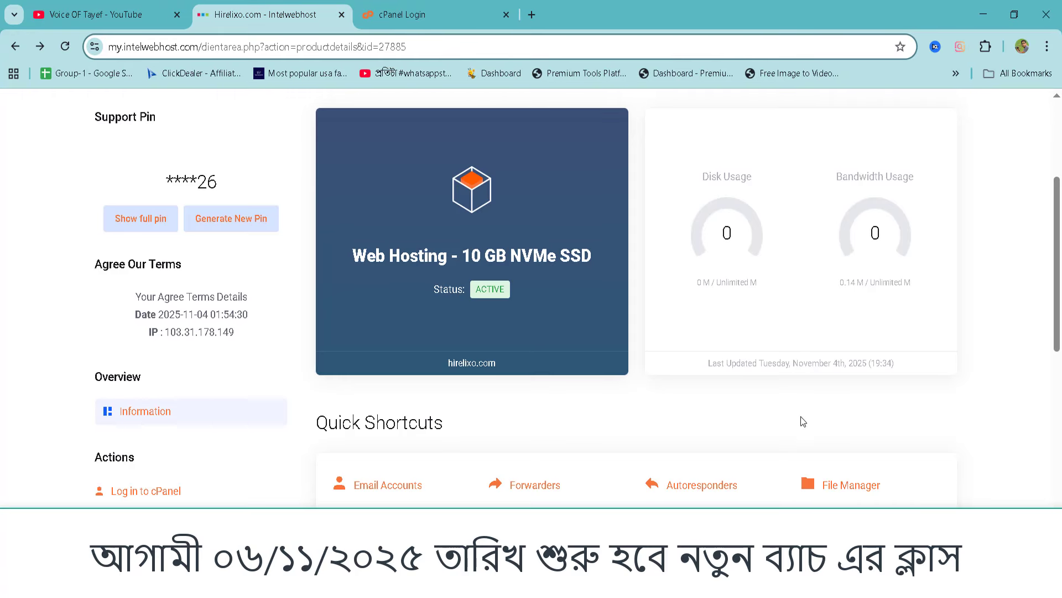
pyautogui.click(466, 5)
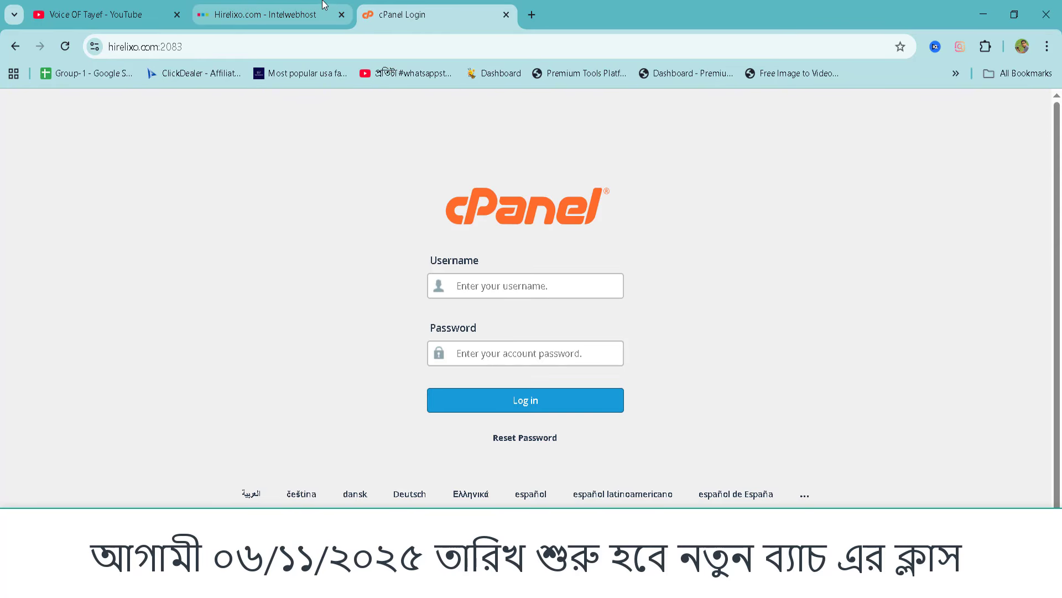
pyautogui.click(266, 15)
pyautogui.click(157, 481)
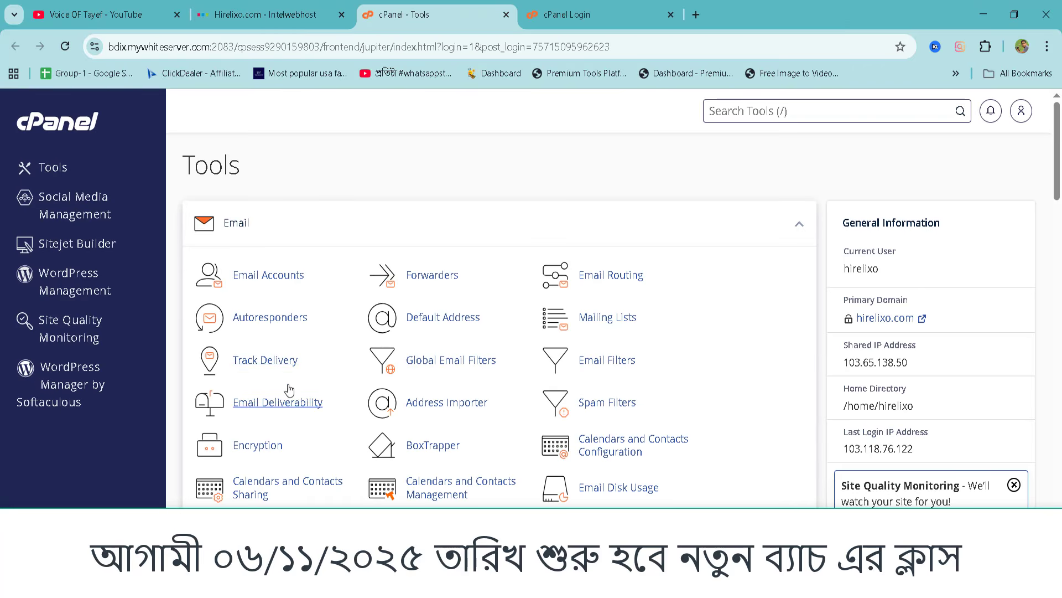
pyautogui.click(598, 15)
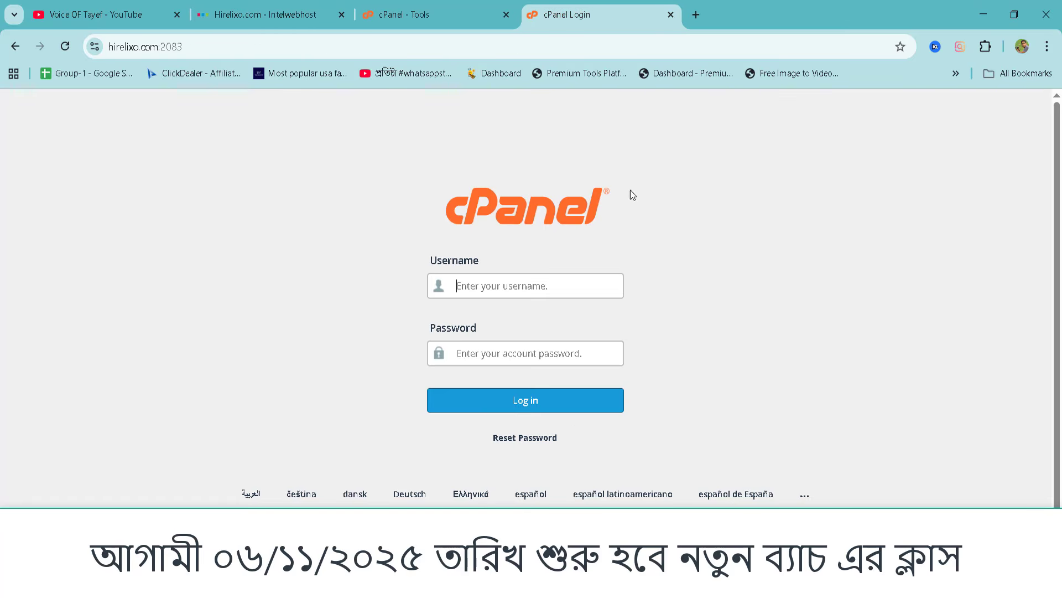
pyautogui.click(671, 15)
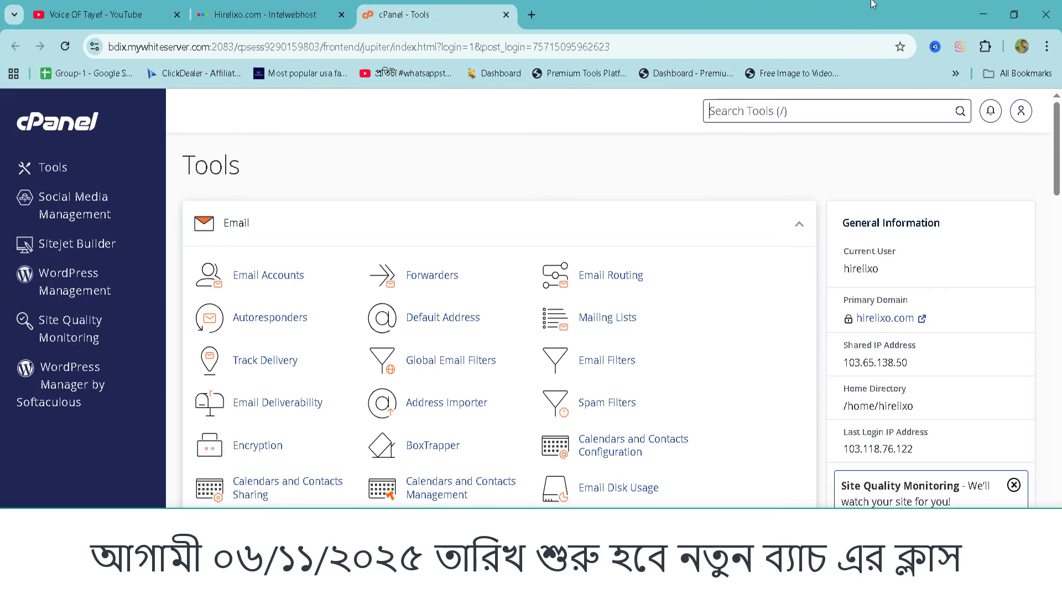
# Open the primary domain's website and SSL/TLS Status page, select all listed domains and examine their certificate status.
pyautogui.moveTo(849, 322)
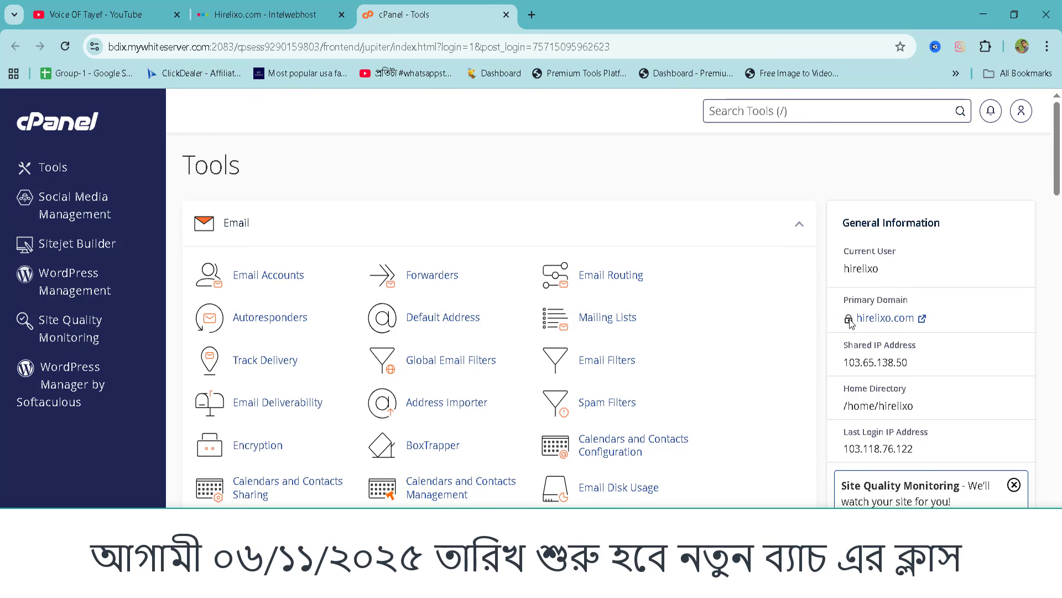
pyautogui.click(923, 319)
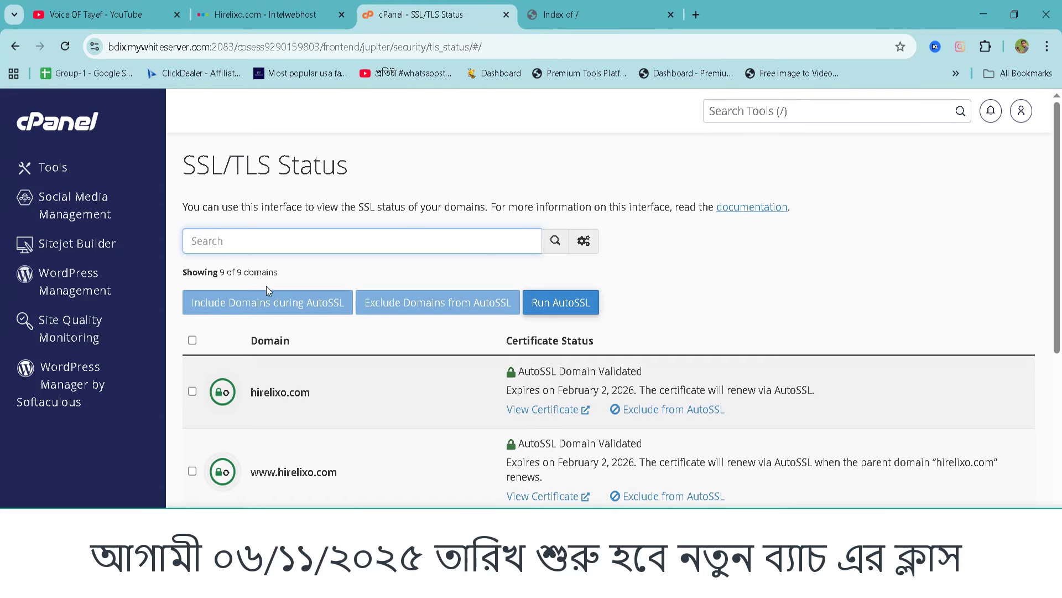
pyautogui.click(193, 339)
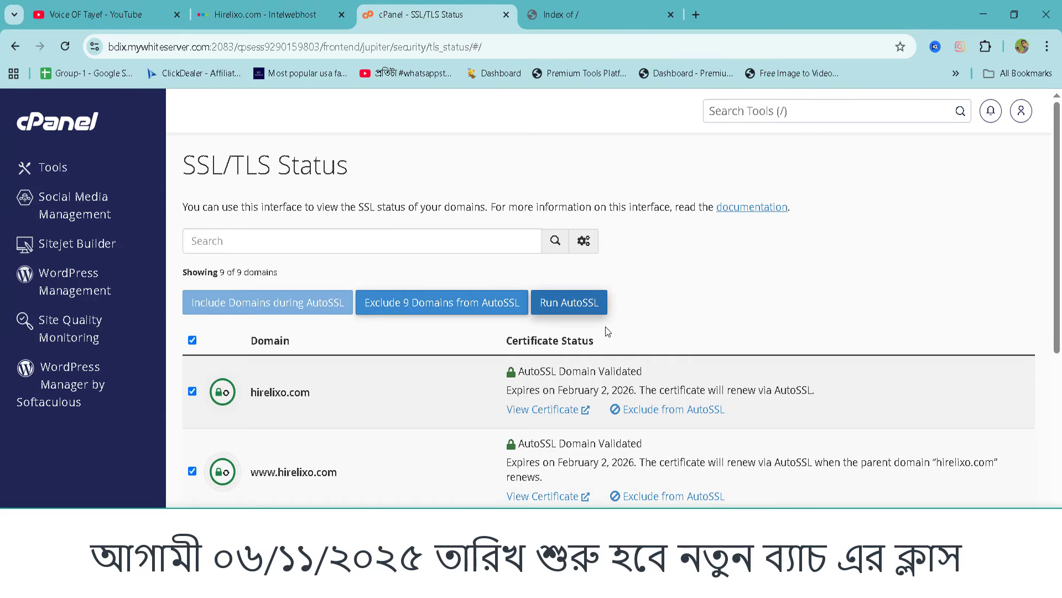
pyautogui.scroll(-3, 609, 327)
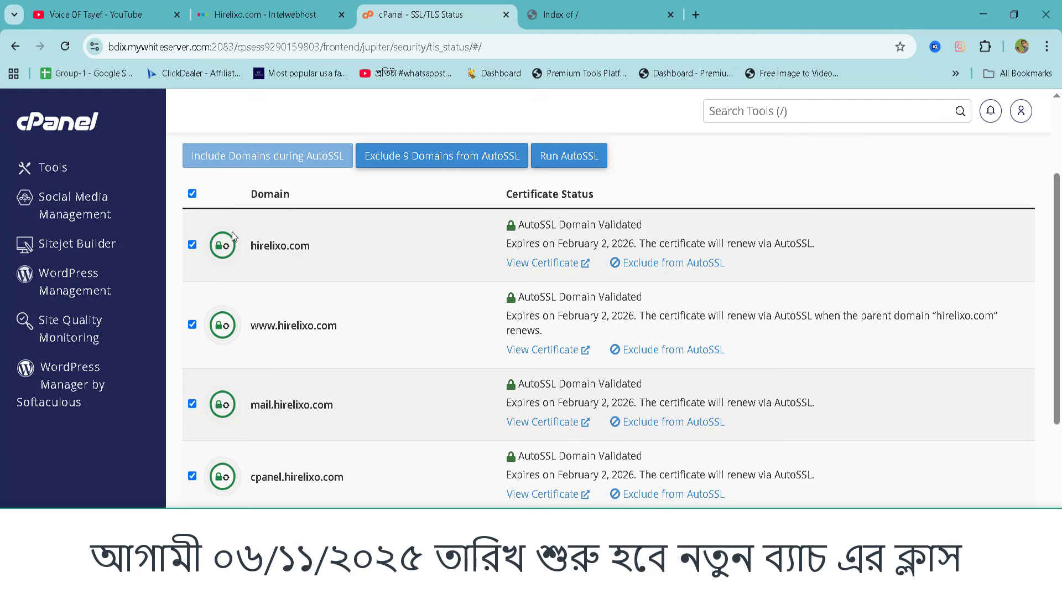
pyautogui.scroll(-5, 244, 491)
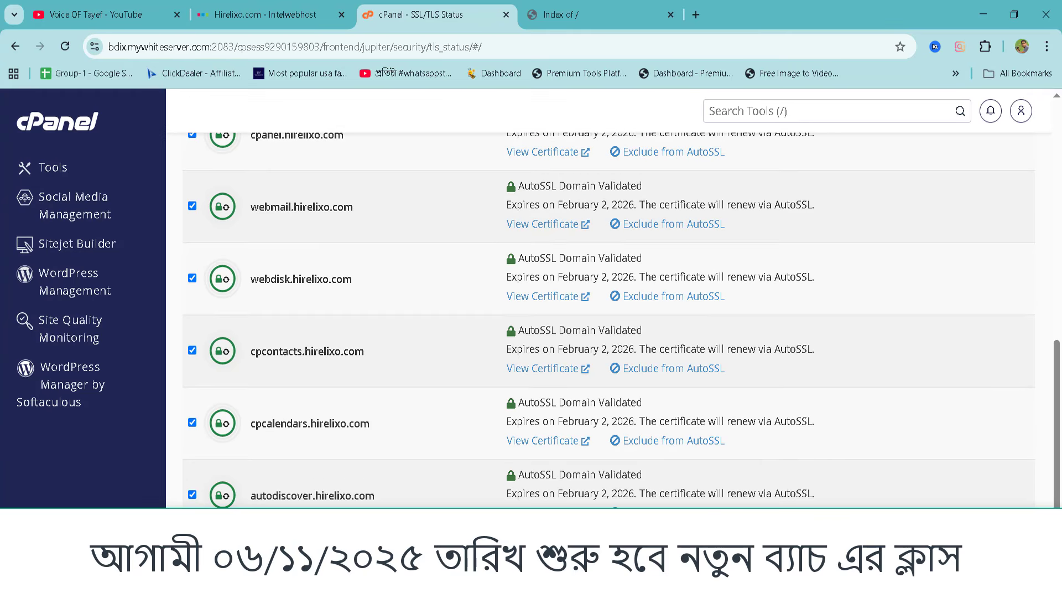
pyautogui.scroll(8, 608, 321)
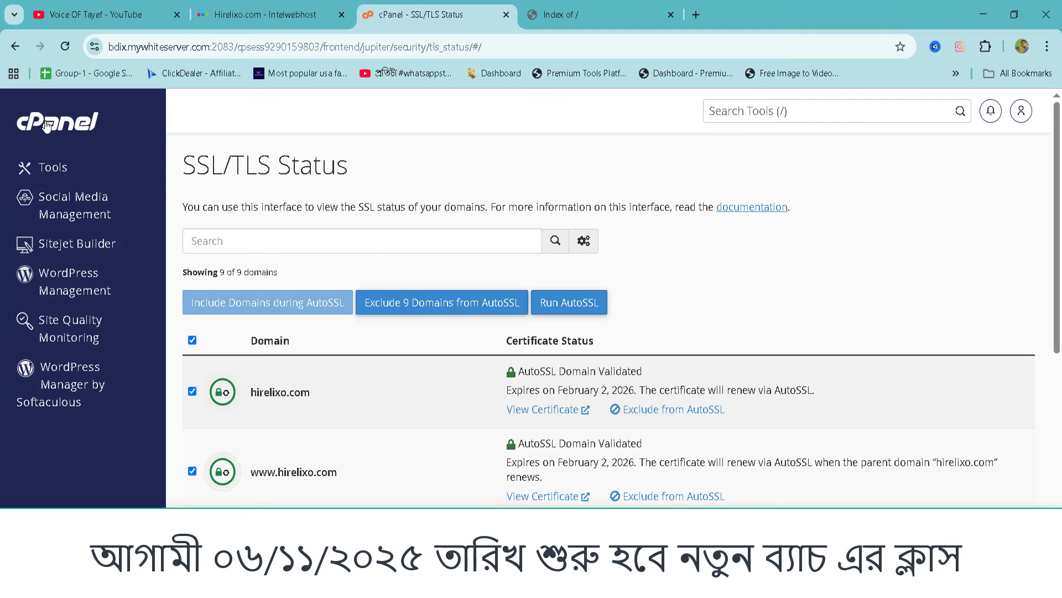
# Examine the cPanel account's Password & Security page with its password change form, and switch to the hirelixo.com website.
pyautogui.click(110, 171)
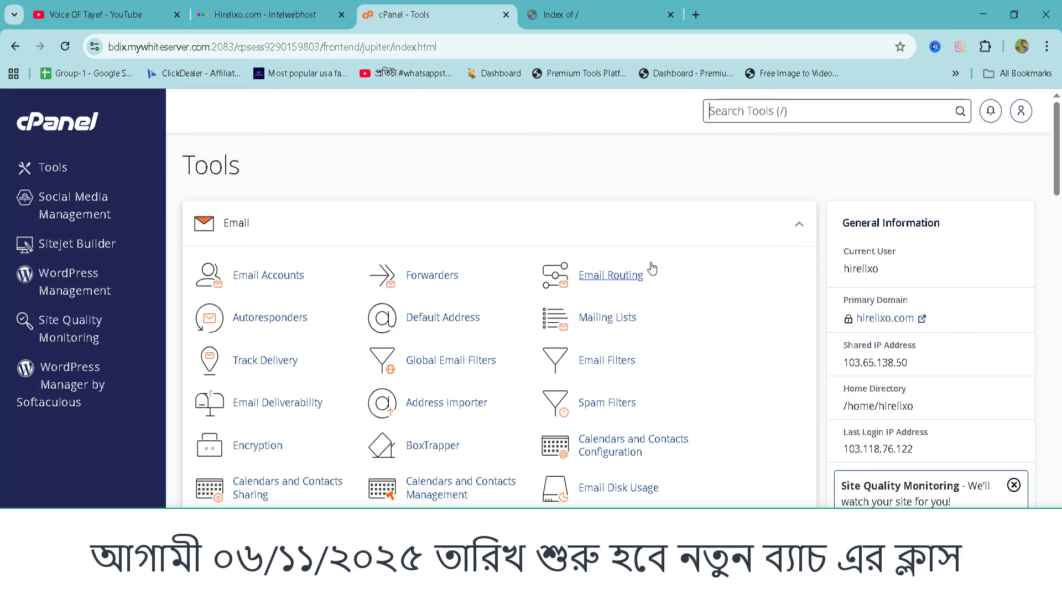
pyautogui.click(1024, 112)
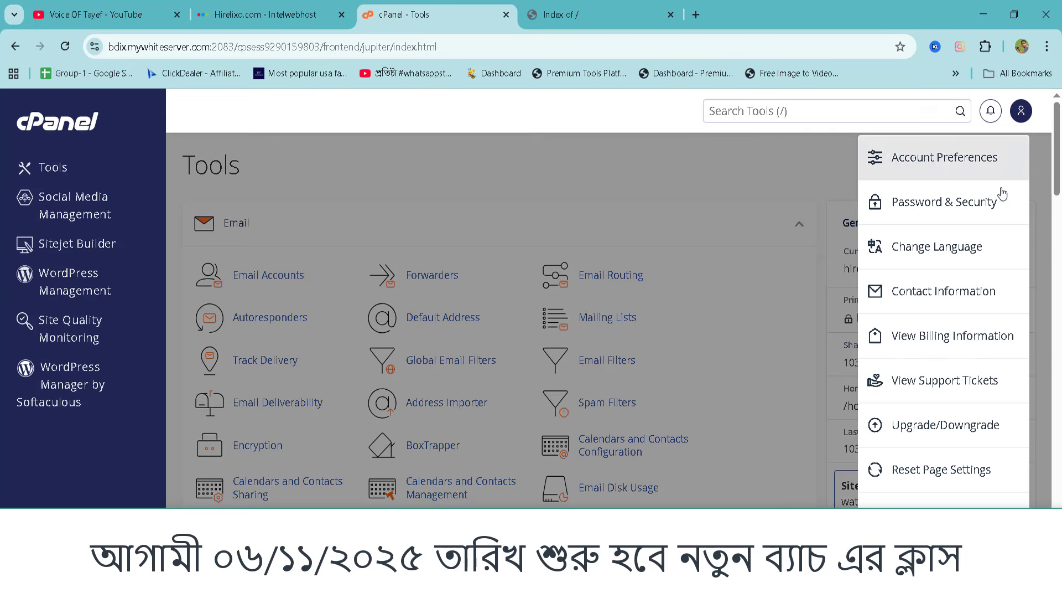
pyautogui.click(959, 205)
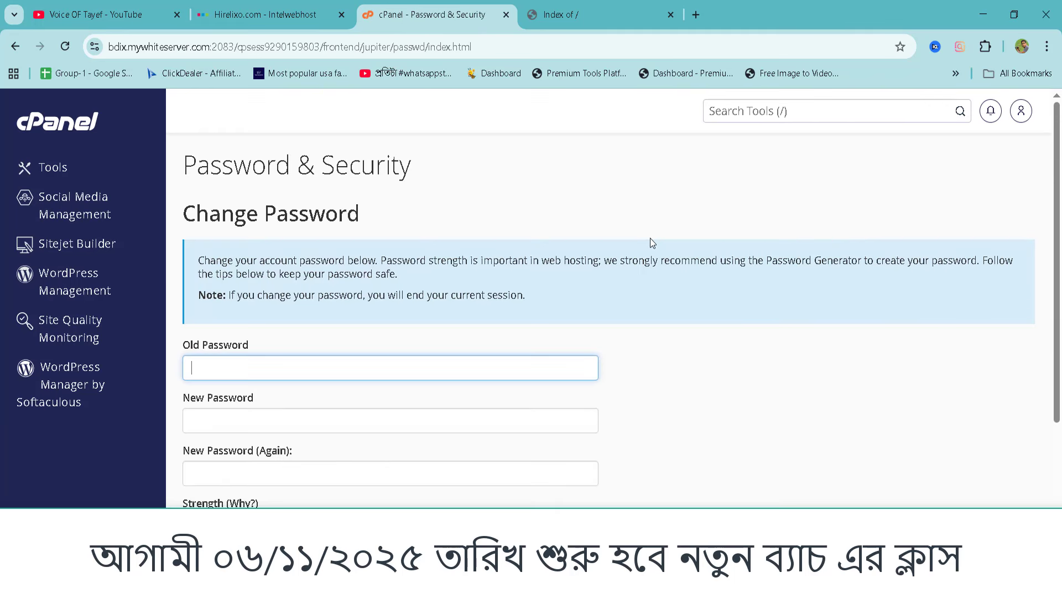
pyautogui.scroll(-3, 515, 237)
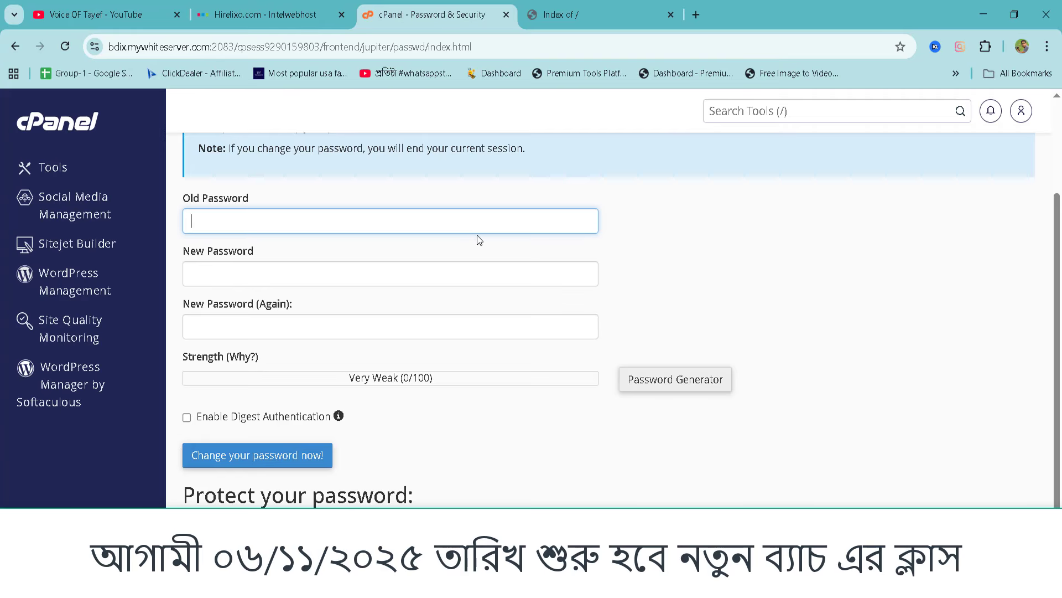
pyautogui.click(553, 15)
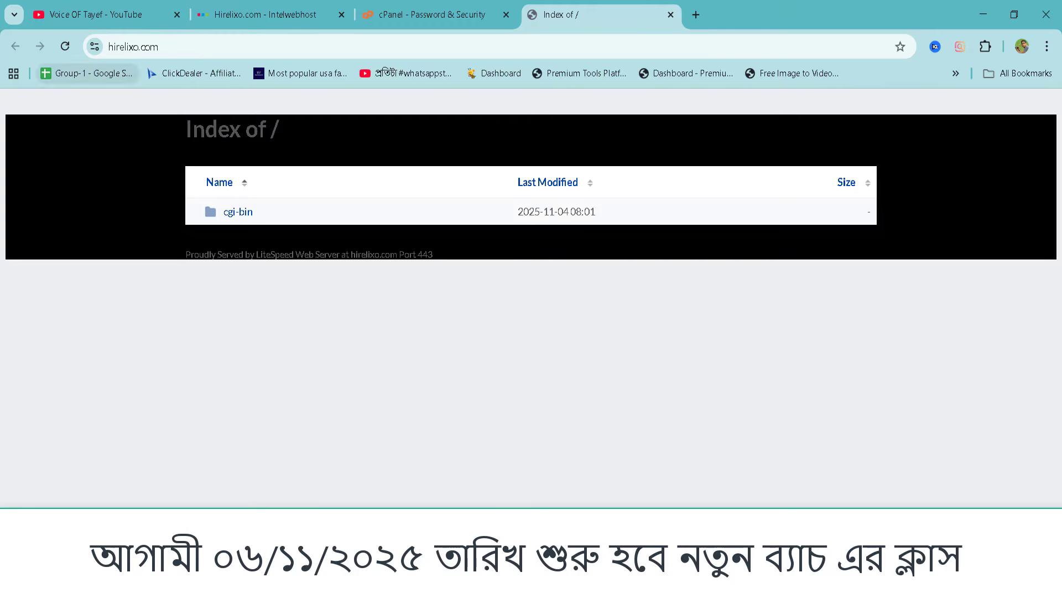
# Fill in the old password, new password and its confirmation in cPanel's password change form.
pyautogui.click(438, 11)
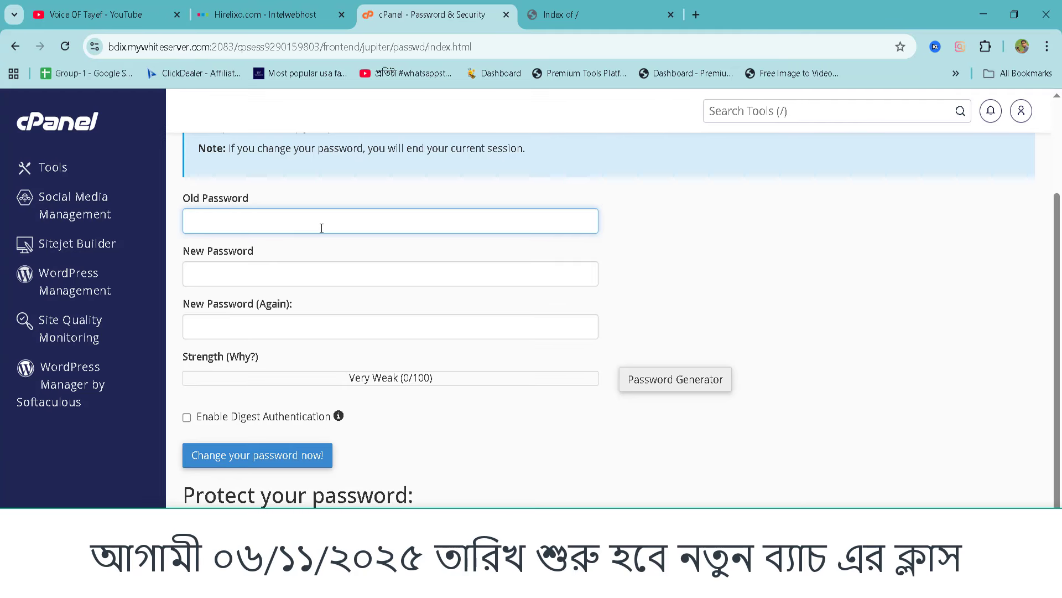
pyautogui.write('****')
pyautogui.click(221, 265)
pyautogui.write('*************')
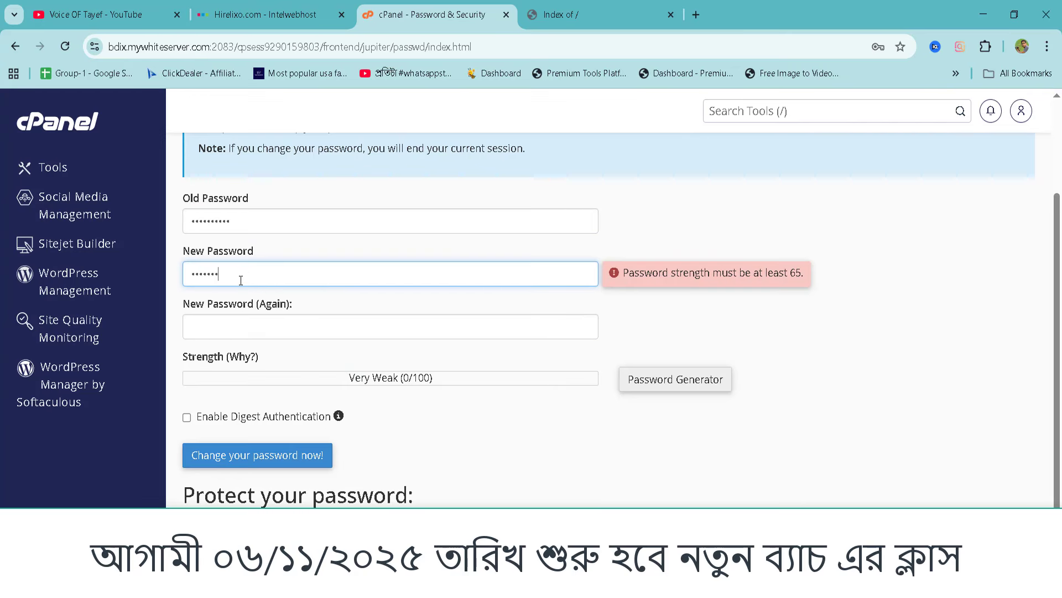
pyautogui.click(219, 323)
pyautogui.write('***********')
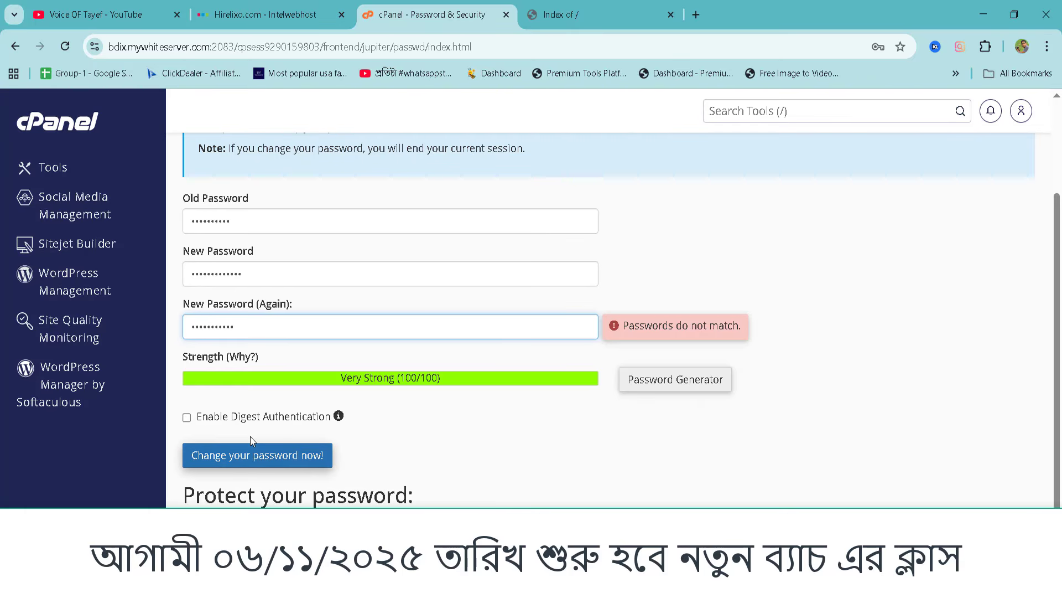
pyautogui.click(889, 318)
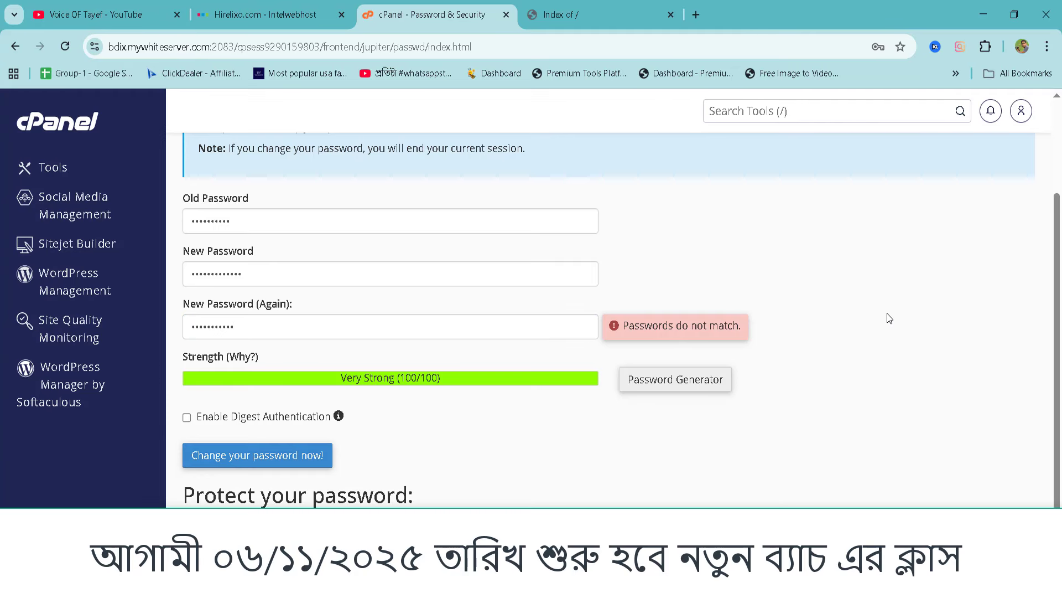
# Return to the cPanel tools overview and open the WordPress installation form from the Softaculous Apps Installer.
pyautogui.click(77, 119)
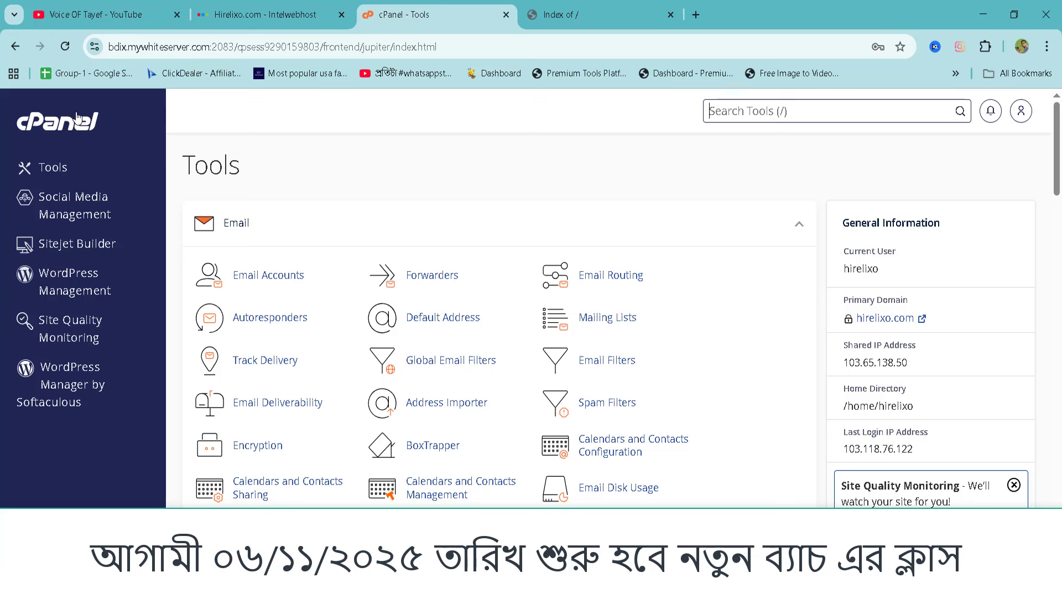
pyautogui.click(629, 3)
pyautogui.click(404, 14)
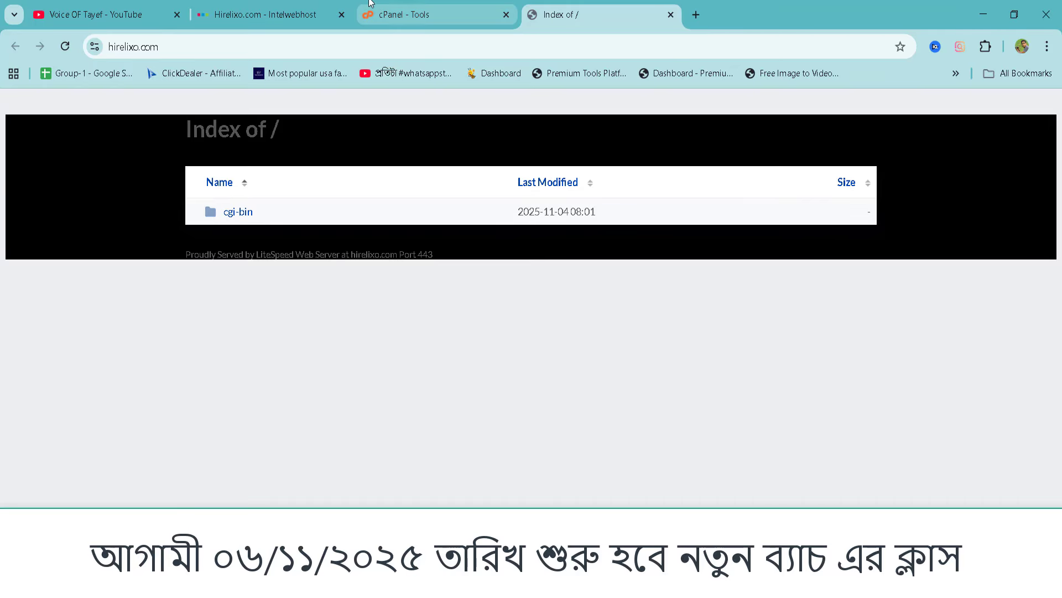
pyautogui.scroll(-10, 498, 277)
pyautogui.scroll(-15, 593, 381)
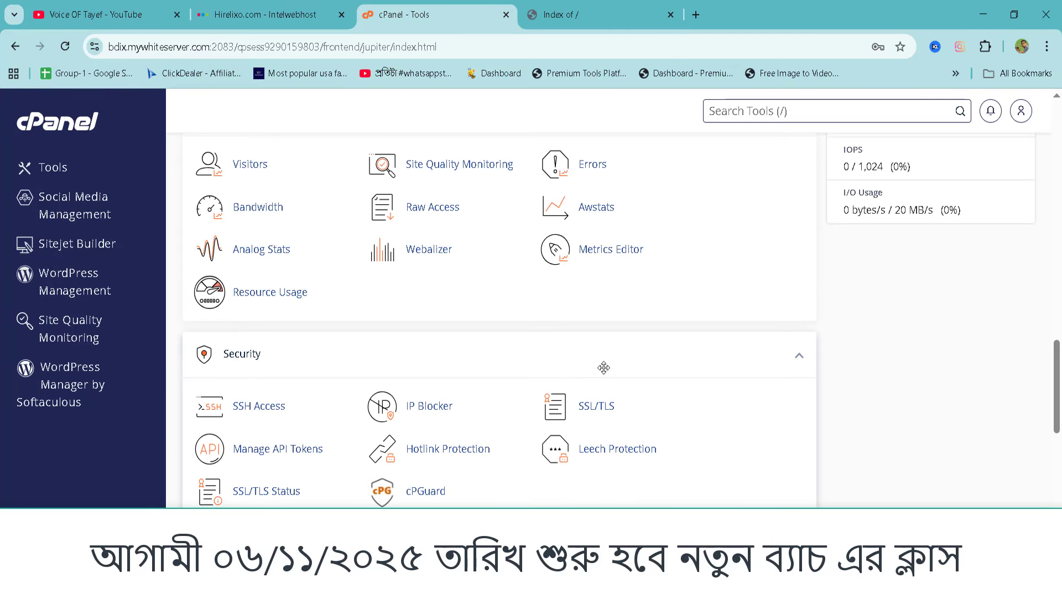
pyautogui.scroll(-3, 505, 370)
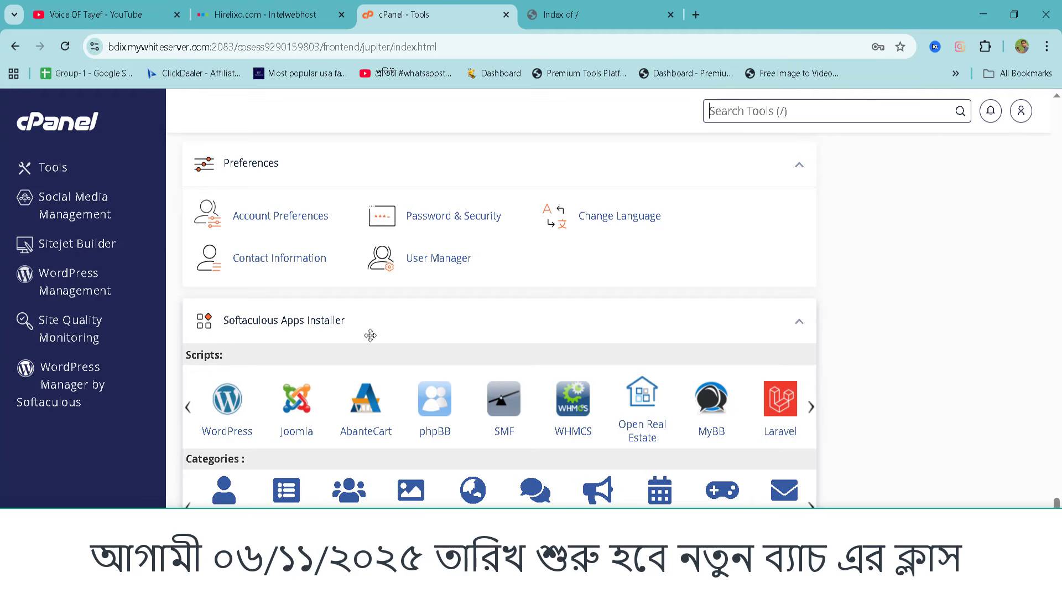
pyautogui.click(213, 398)
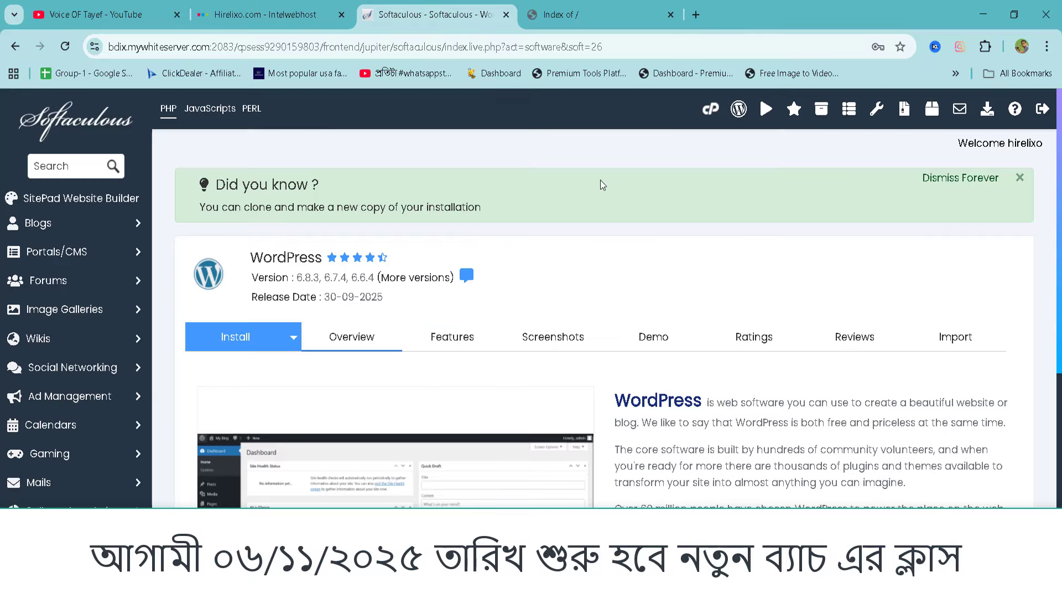
pyautogui.scroll(-7, 605, 366)
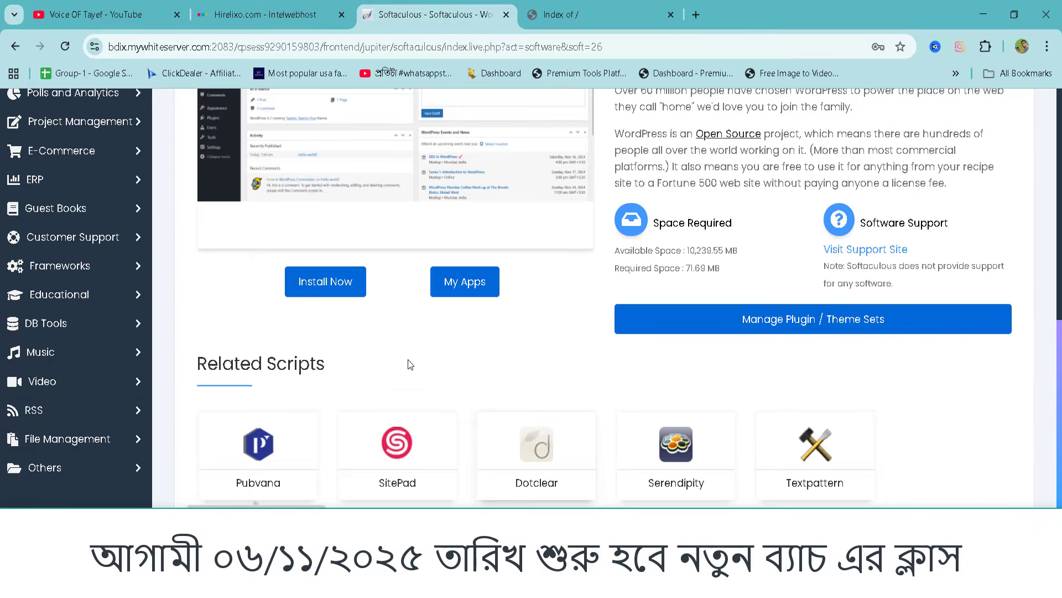
pyautogui.click(330, 291)
# Deselect the Cookie Consent Banner, Improve Page Speed, Email with SMTP and Improve Website Ranking plugins for the WordPress installation.
pyautogui.scroll(-7, 498, 287)
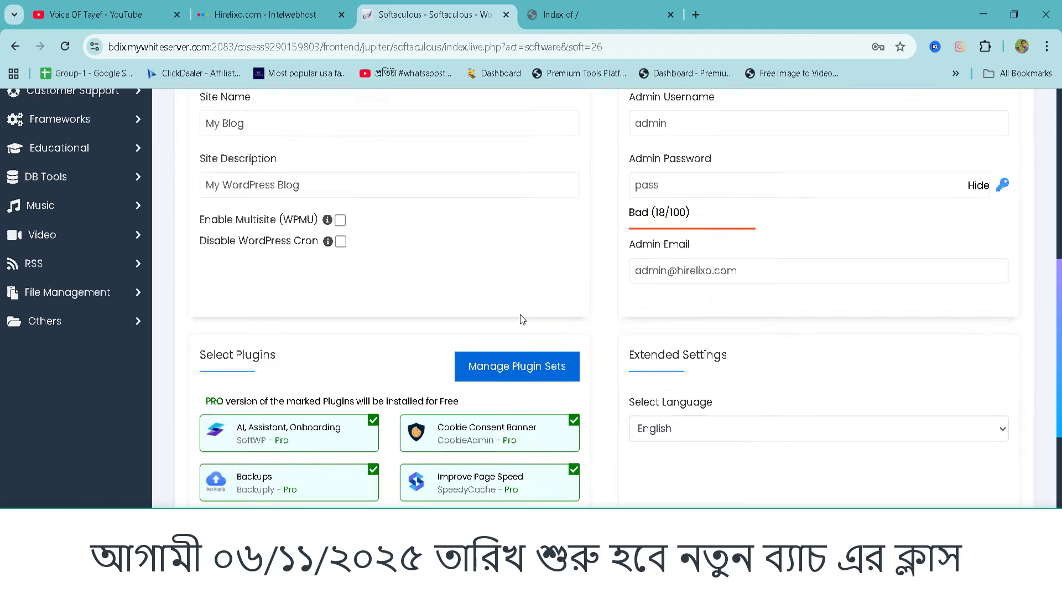
pyautogui.click(574, 273)
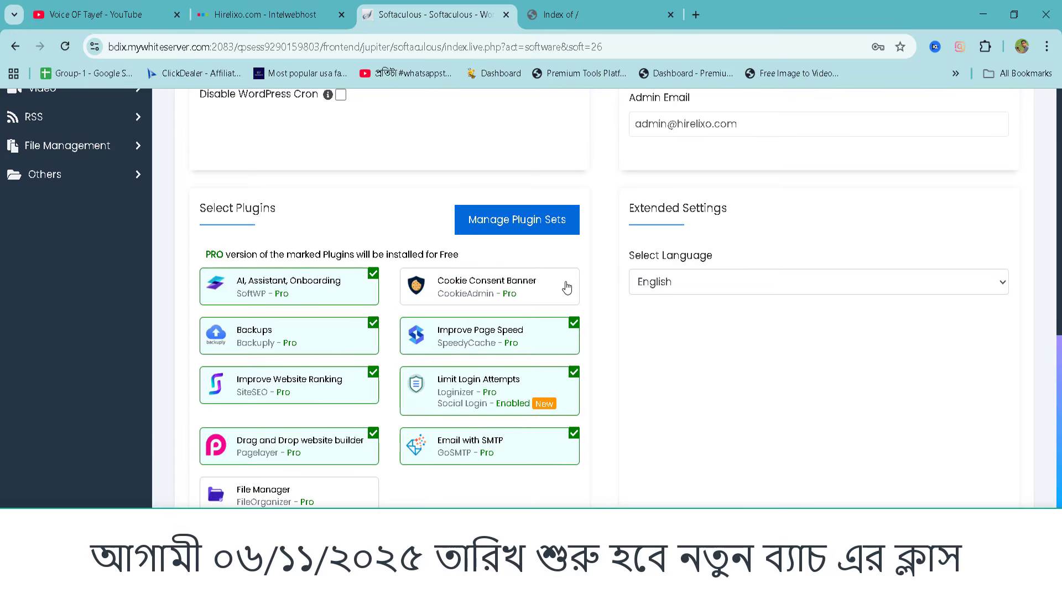
pyautogui.click(573, 324)
pyautogui.click(574, 433)
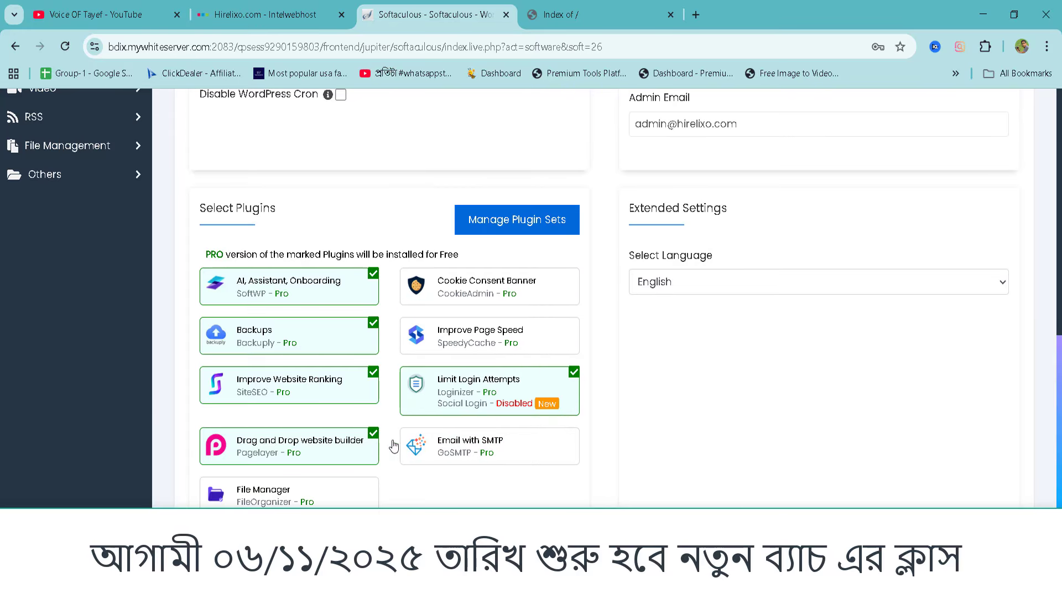
pyautogui.click(370, 373)
# Try wp as the WordPress installation directory and clear the directory again.
pyautogui.scroll(7, 365, 375)
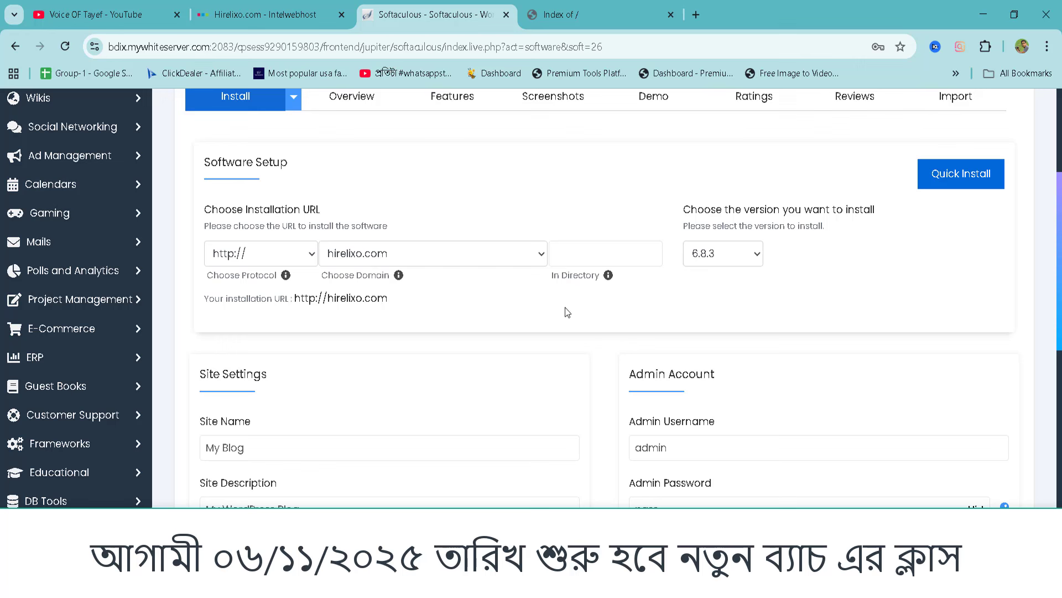
pyautogui.click(614, 254)
pyautogui.click(164, 237)
pyautogui.click(586, 255)
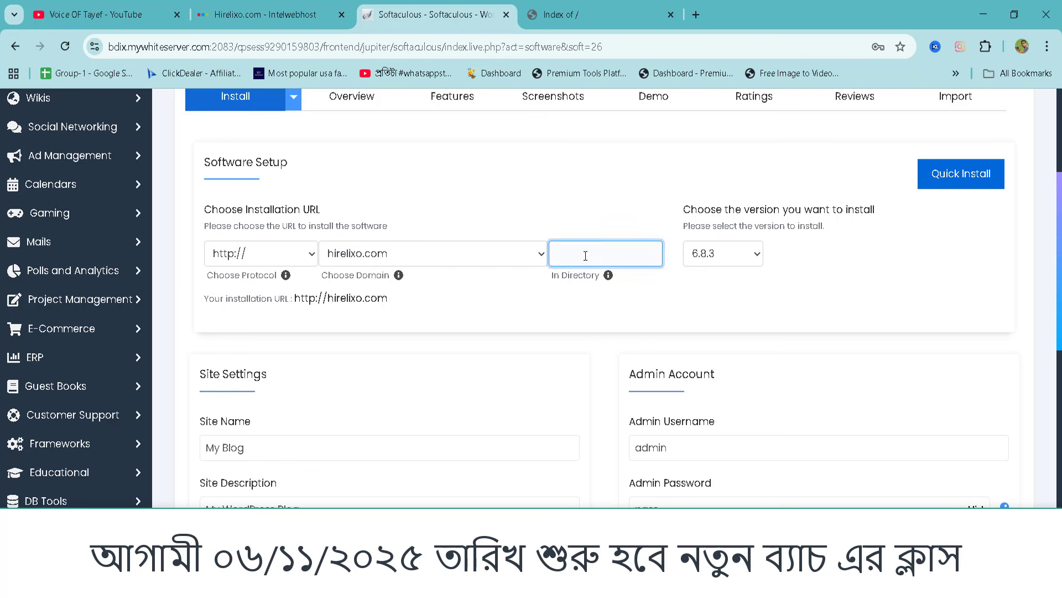
pyautogui.write('wp')
pyautogui.press('BackSpace')
pyautogui.press('BackSpace')
# Choose 6.8.3 as the WordPress version to install.
pyautogui.click(745, 261)
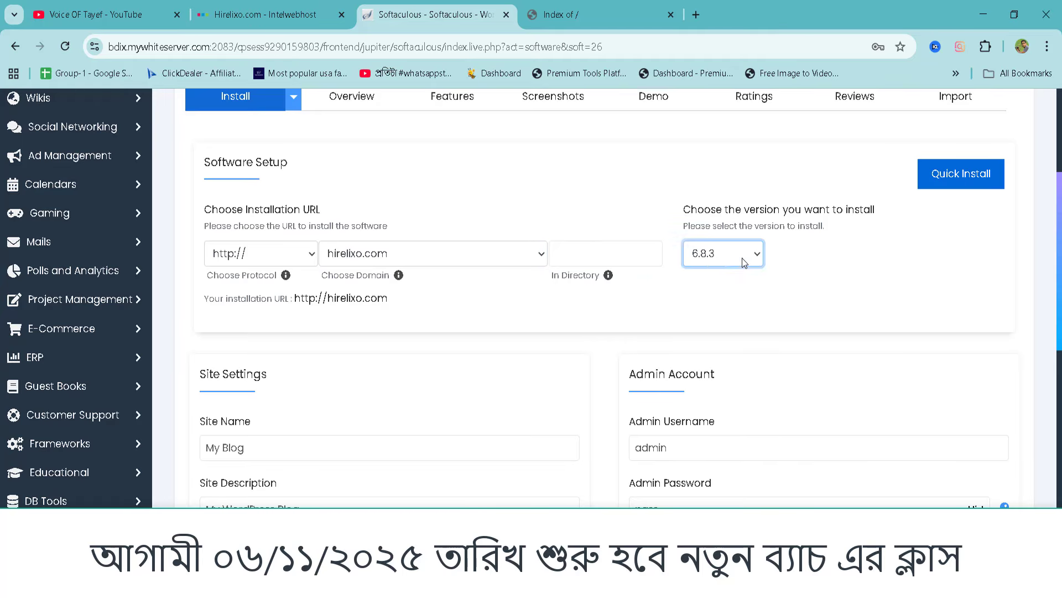
pyautogui.click(743, 259)
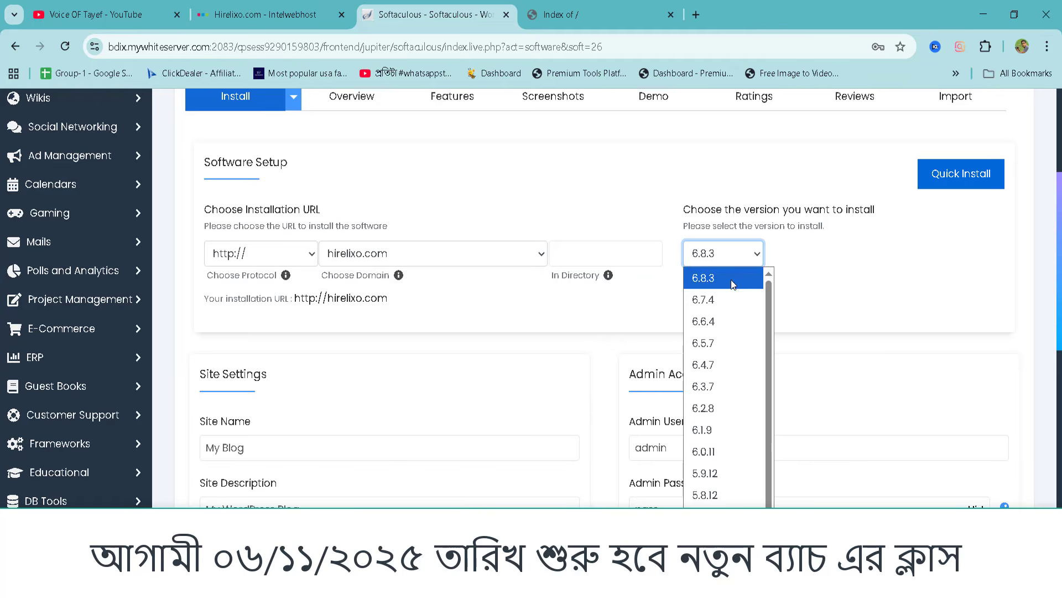
pyautogui.click(750, 280)
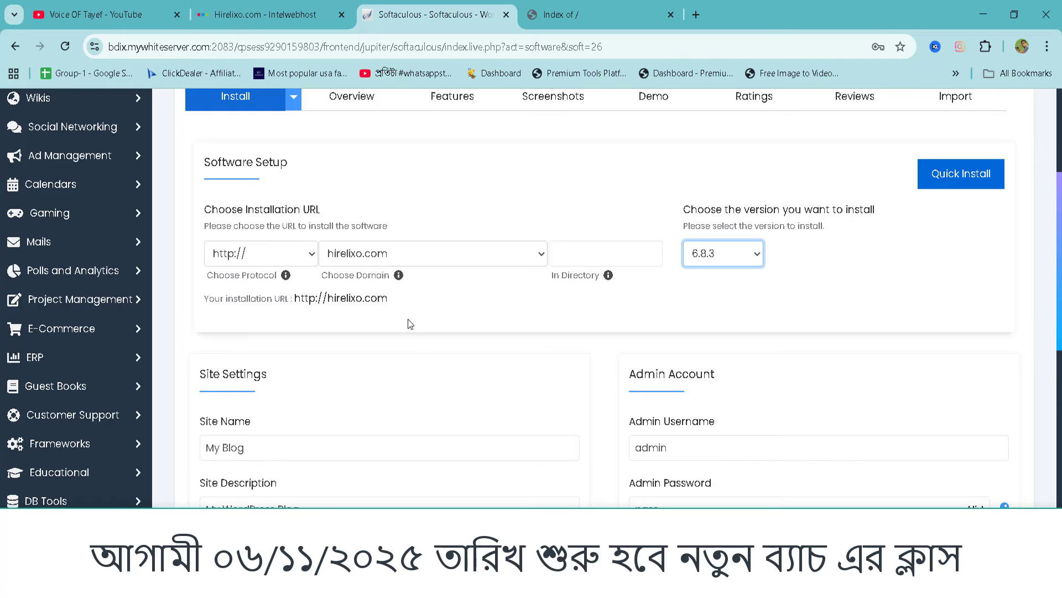
pyautogui.click(229, 262)
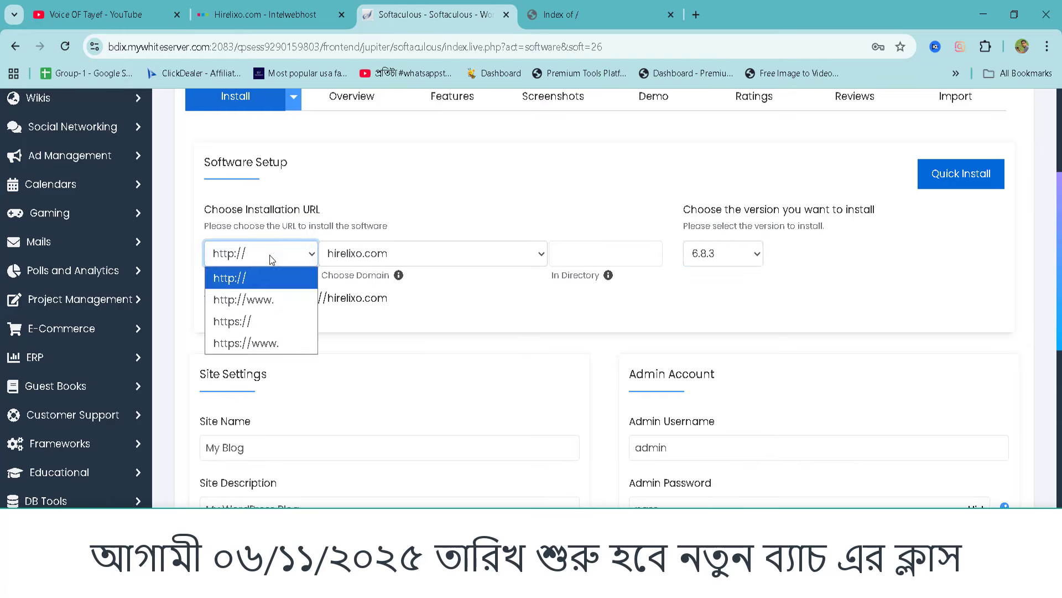
pyautogui.click(215, 323)
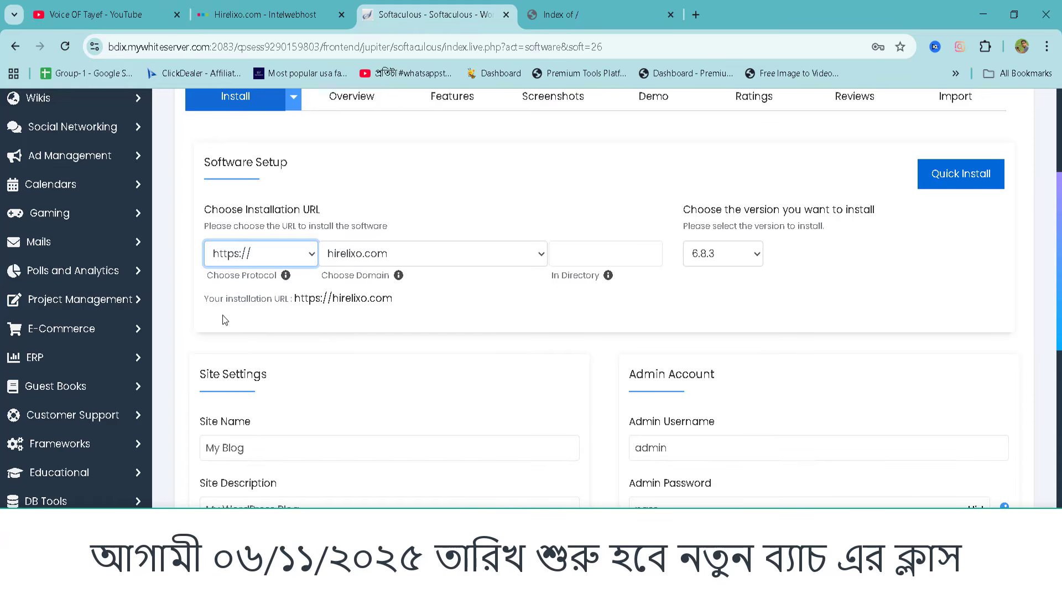
pyautogui.click(263, 253)
pyautogui.click(236, 277)
pyautogui.click(271, 253)
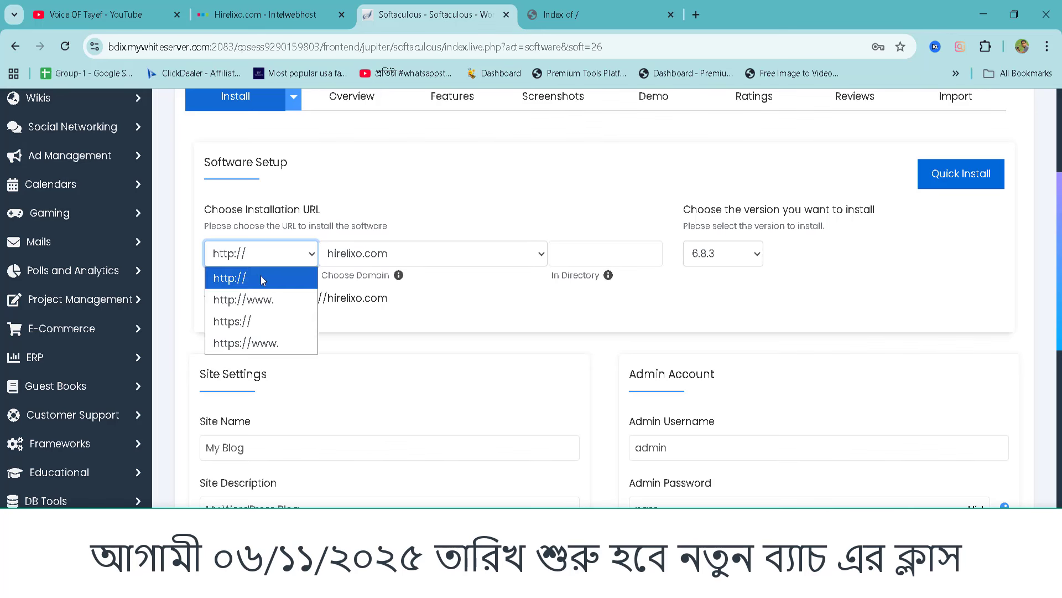
pyautogui.click(268, 321)
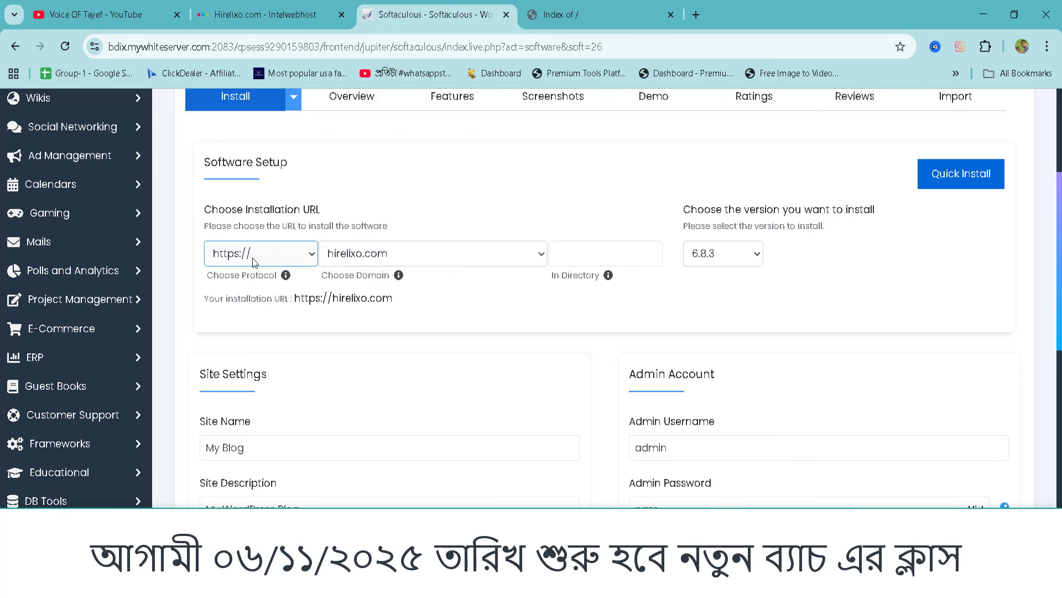
pyautogui.click(428, 245)
pyautogui.click(406, 258)
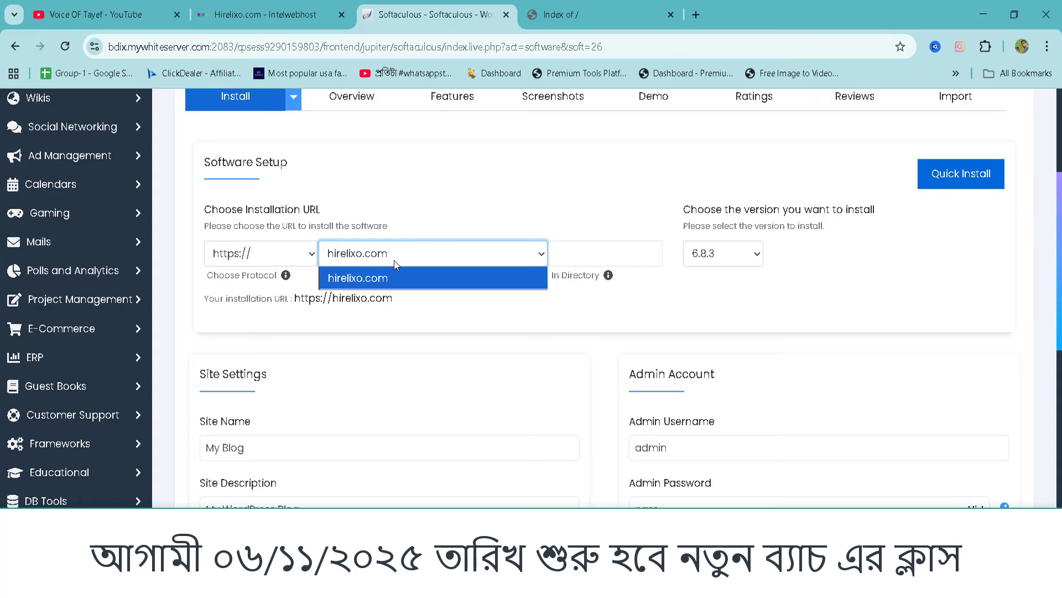
# Review the WordPress form's site and admin account settings alongside the current hirelixo.com website.
pyautogui.scroll(-4, 520, 359)
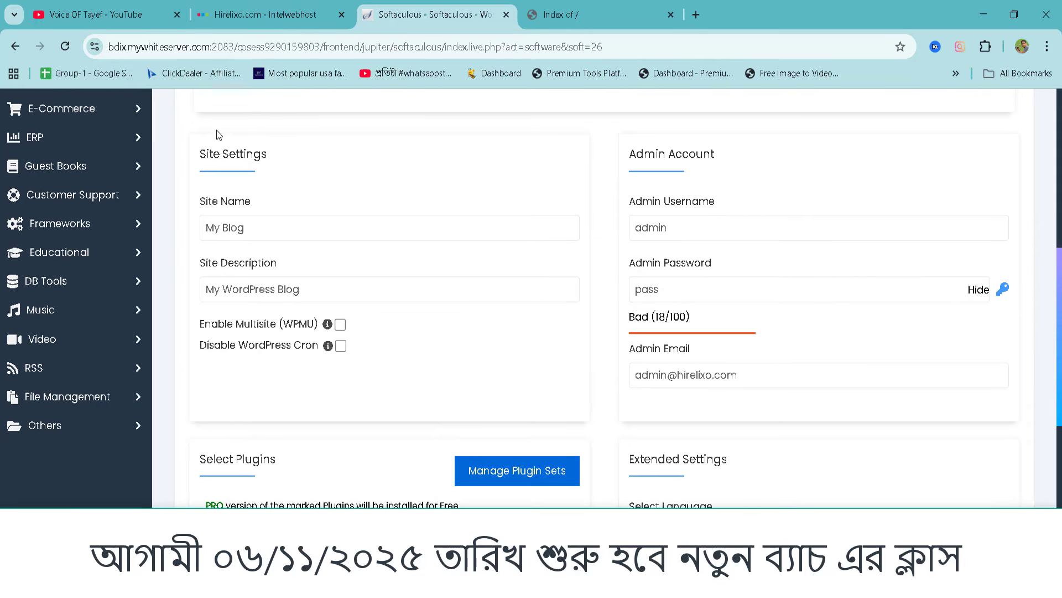
pyautogui.scroll(10, 233, 140)
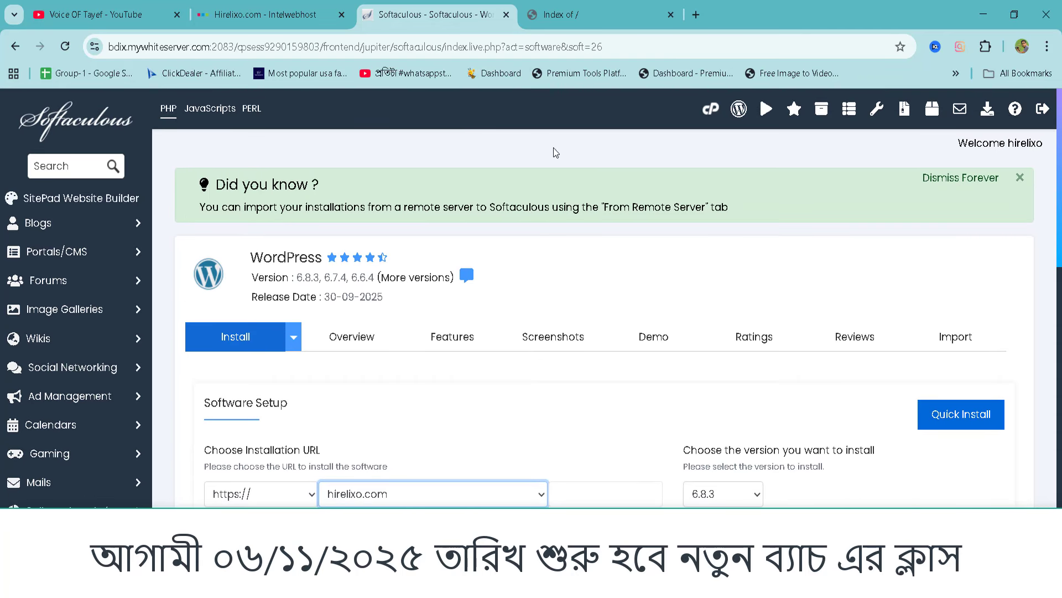
pyautogui.click(576, 18)
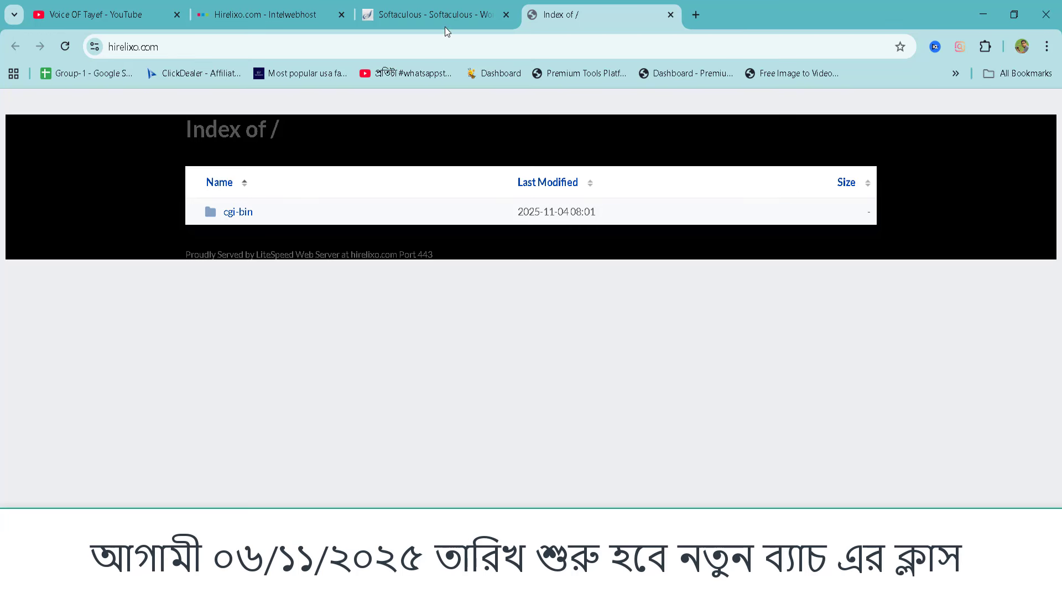
pyautogui.click(420, 8)
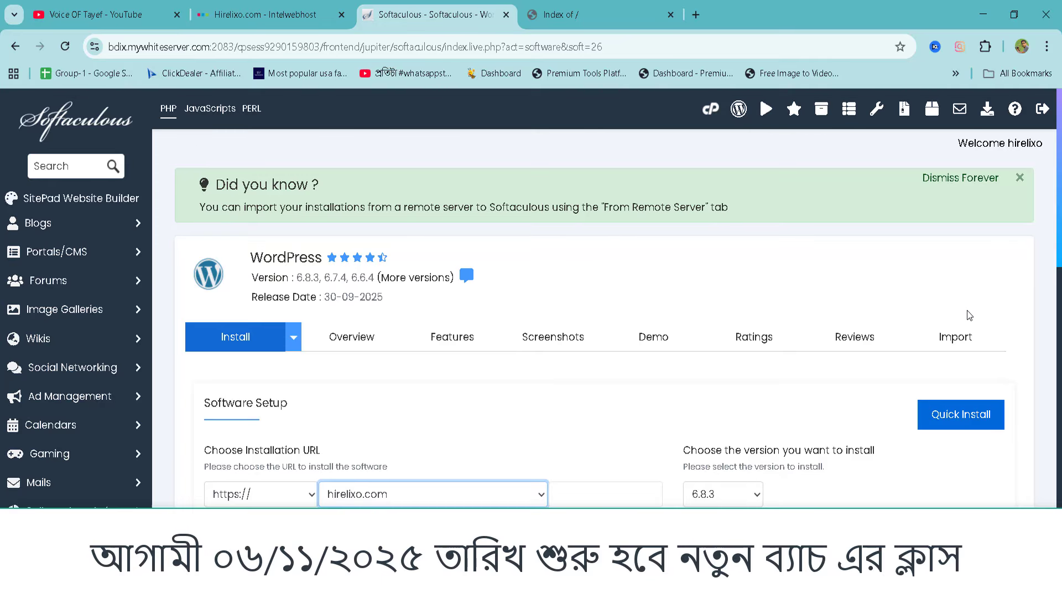
pyautogui.scroll(-4, 970, 314)
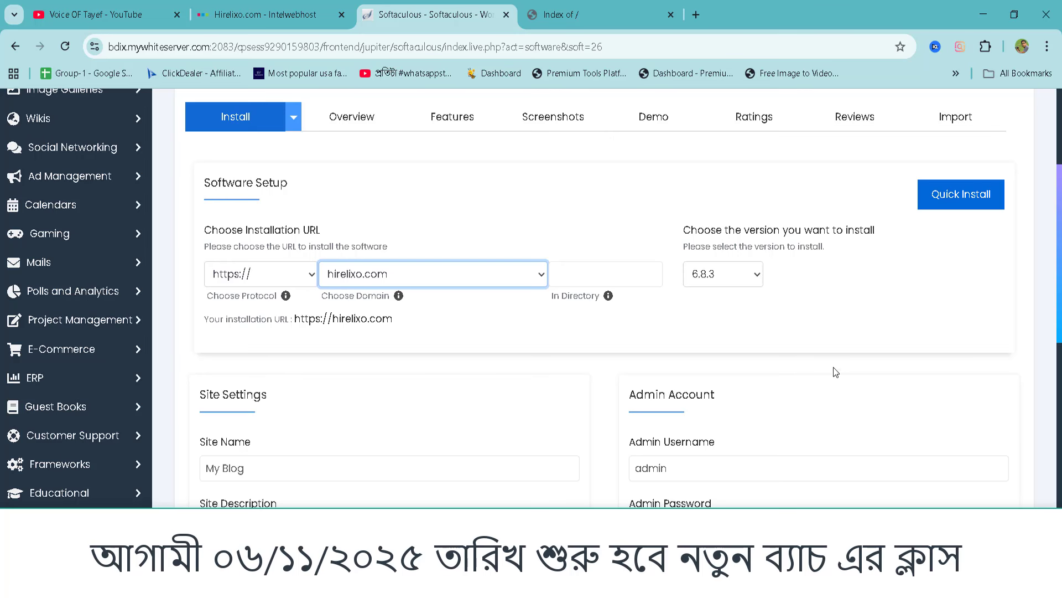
pyautogui.click(639, 14)
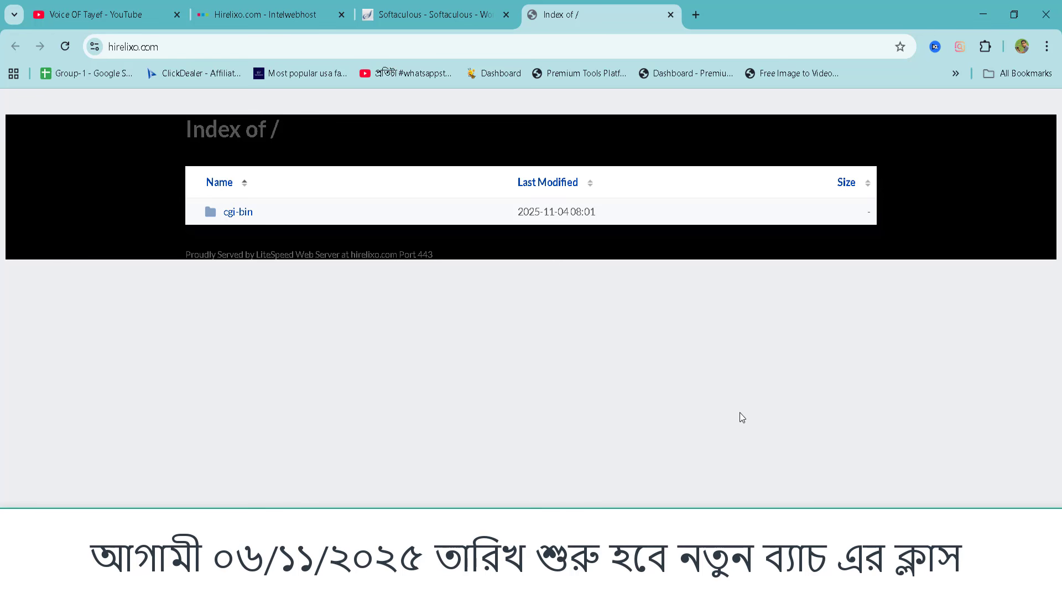
pyautogui.click(431, 14)
pyautogui.scroll(-3, 712, 464)
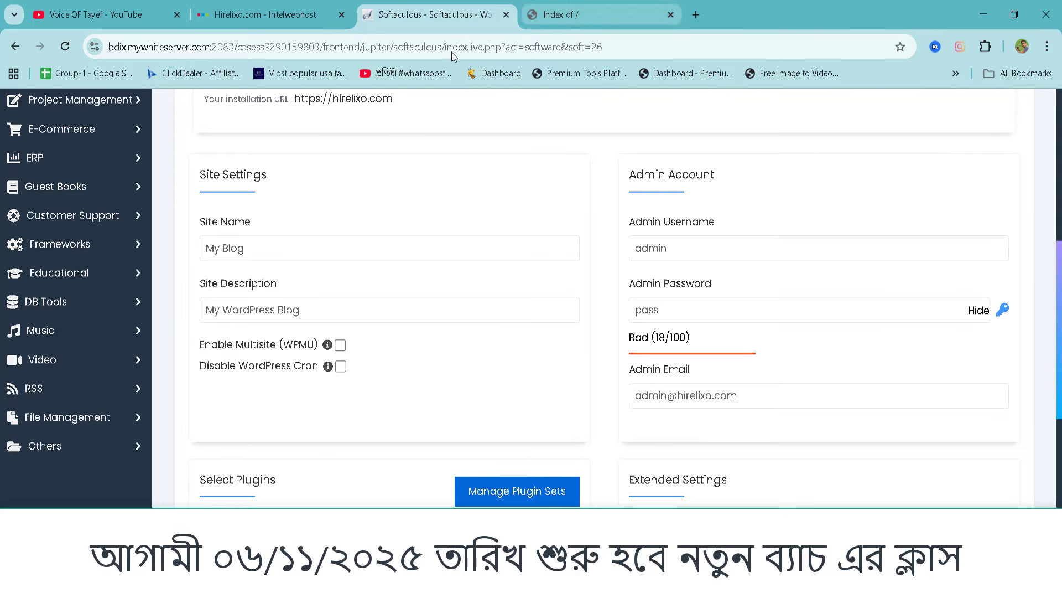
pyautogui.scroll(7, 409, 133)
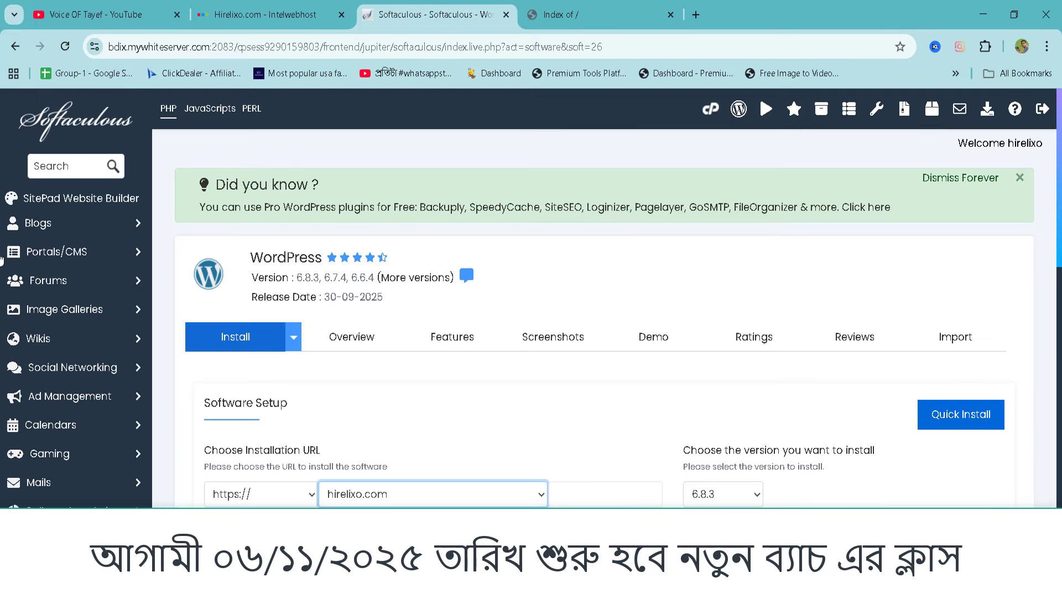
# Leave the WordPress installer for the cPanel tools overview and dismiss the Site Quality Monitoring notice.
pyautogui.click(711, 109)
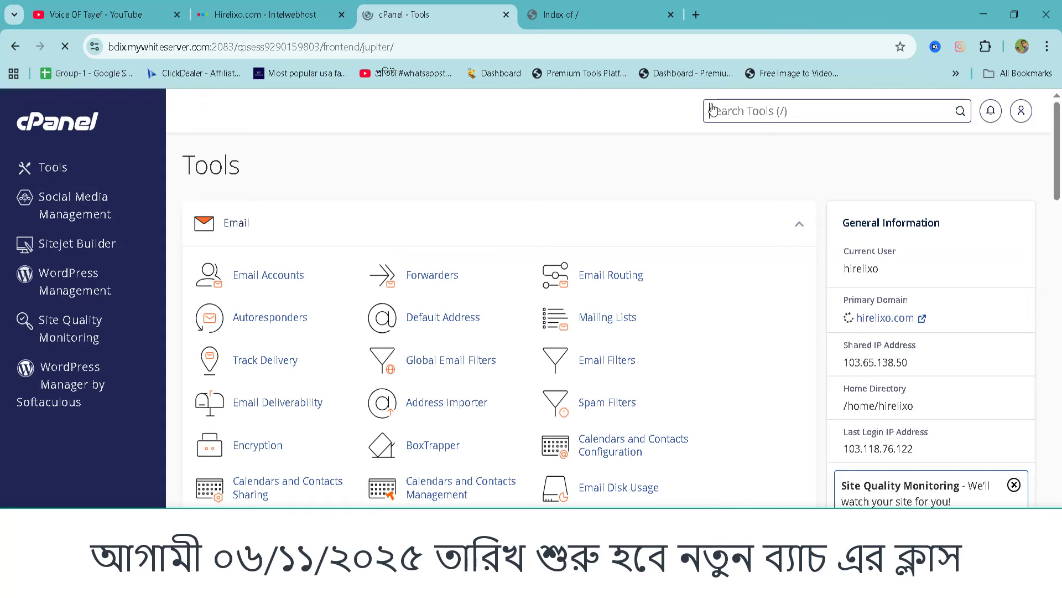
pyautogui.click(41, 126)
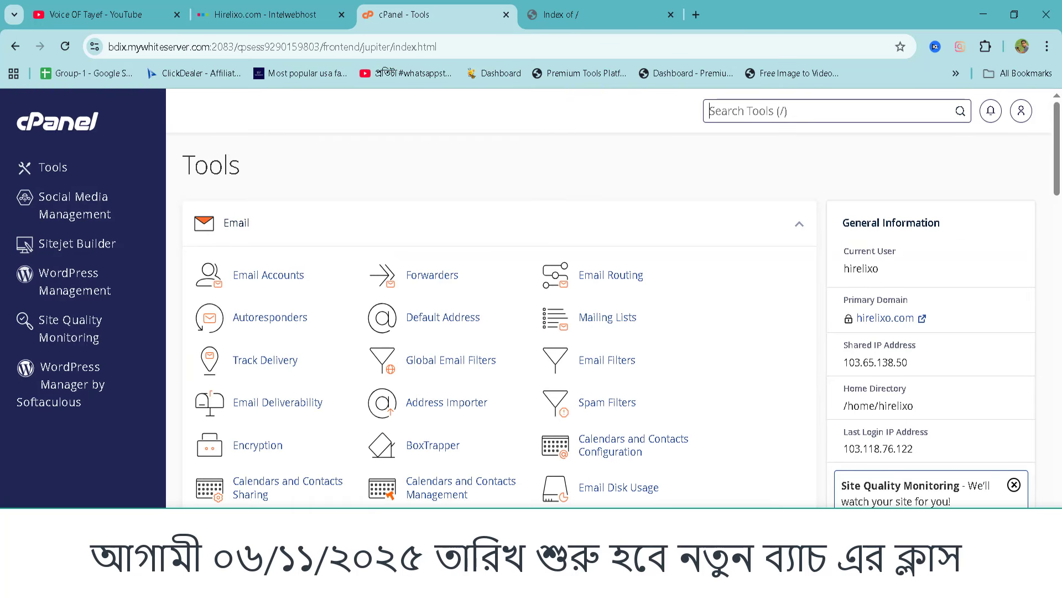
pyautogui.scroll(-4, 992, 254)
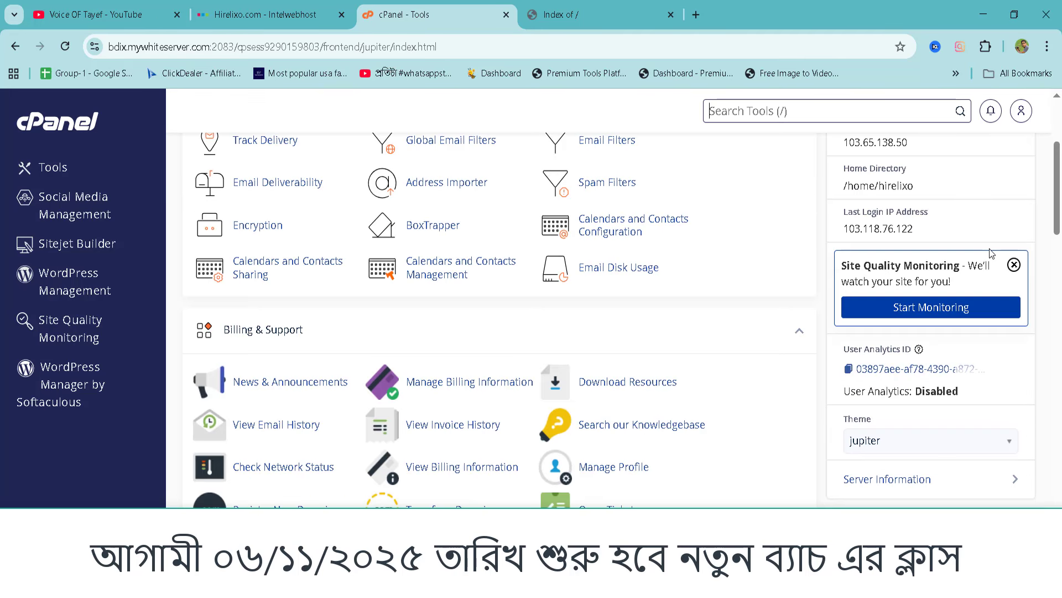
pyautogui.click(1015, 264)
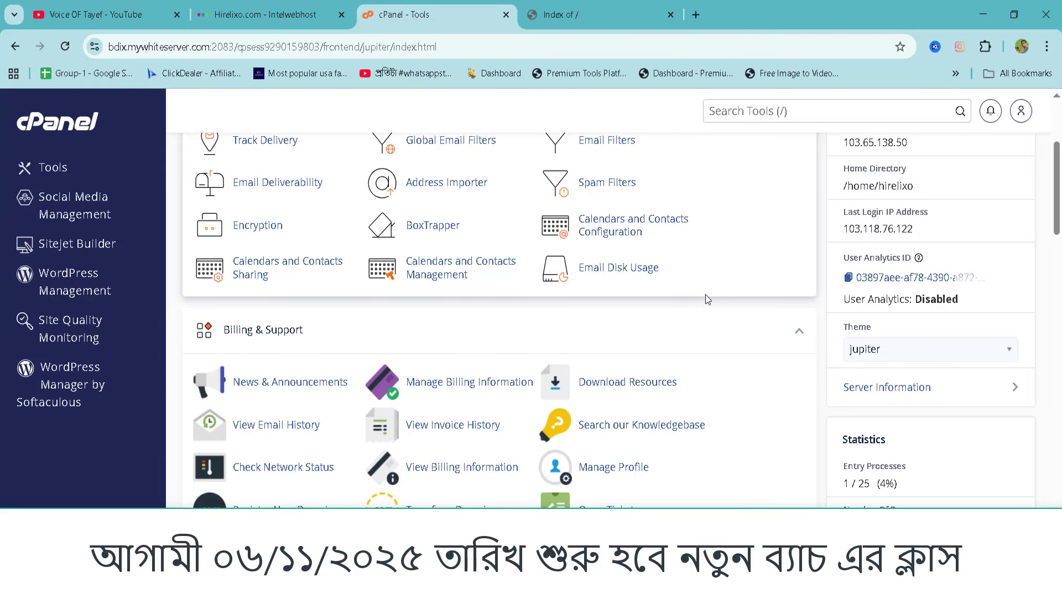
# Open File Manager from the cPanel tools, and check the Addon Domains entry in the account statistics.
pyautogui.scroll(-5, 706, 300)
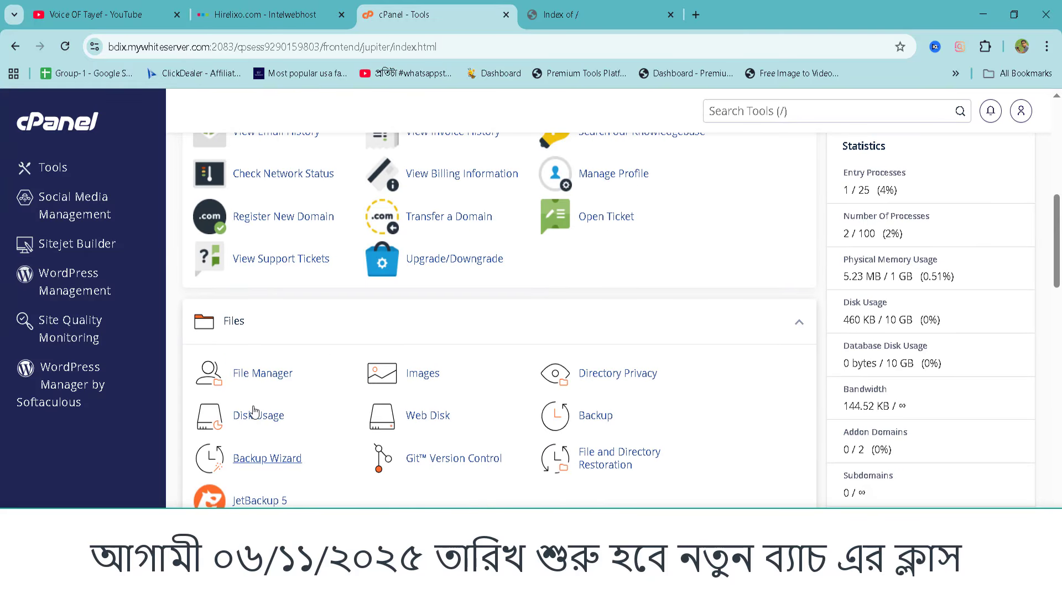
pyautogui.click(252, 373)
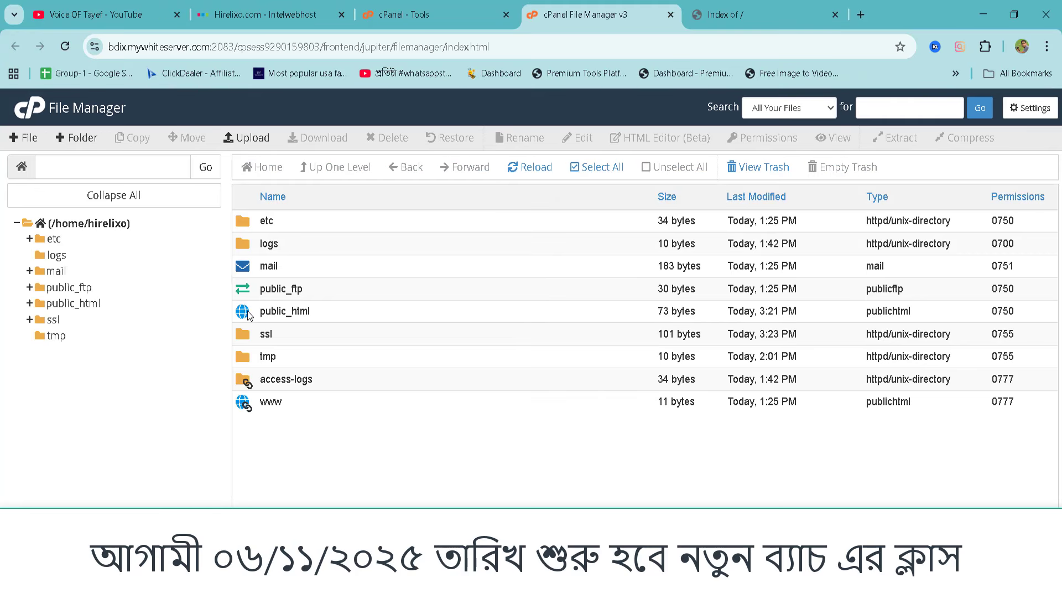
pyautogui.click(421, 15)
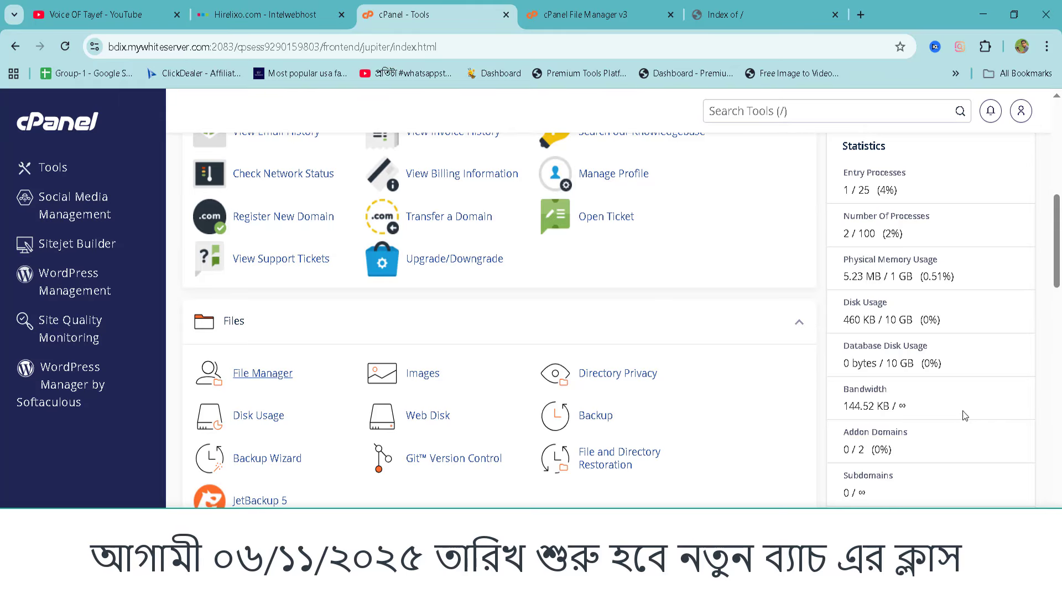
pyautogui.scroll(1, 910, 288)
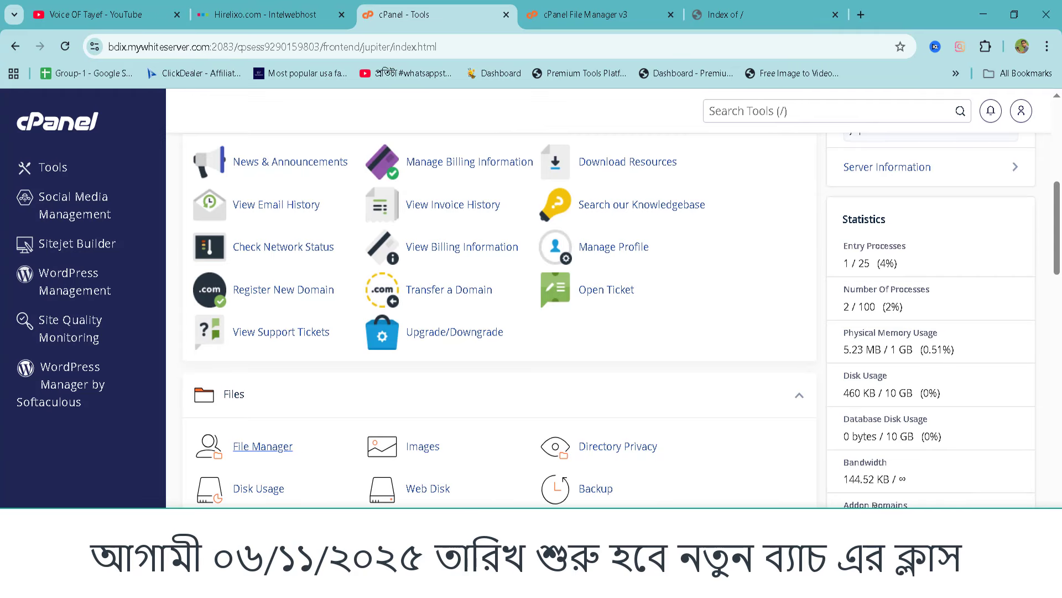
pyautogui.moveTo(845, 505); pyautogui.dragTo(910, 505)
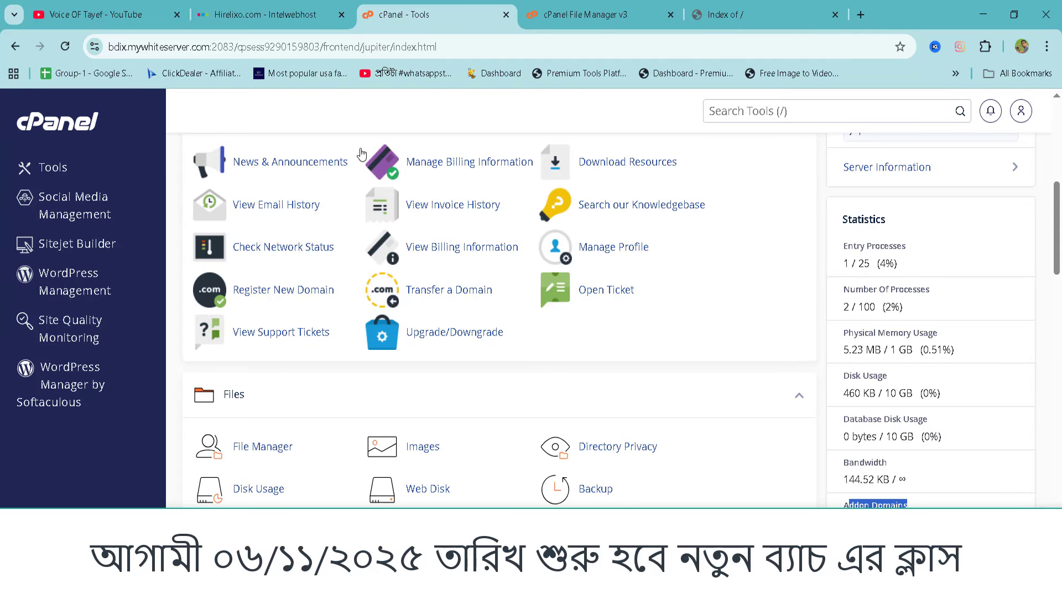
pyautogui.scroll(6, 908, 302)
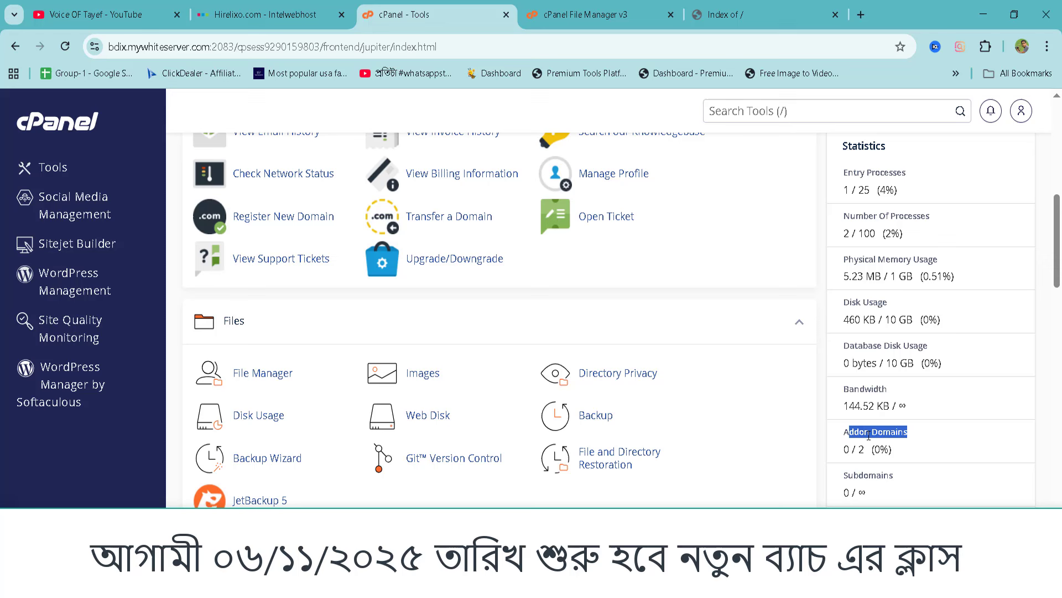
pyautogui.tripleClick(868, 435)
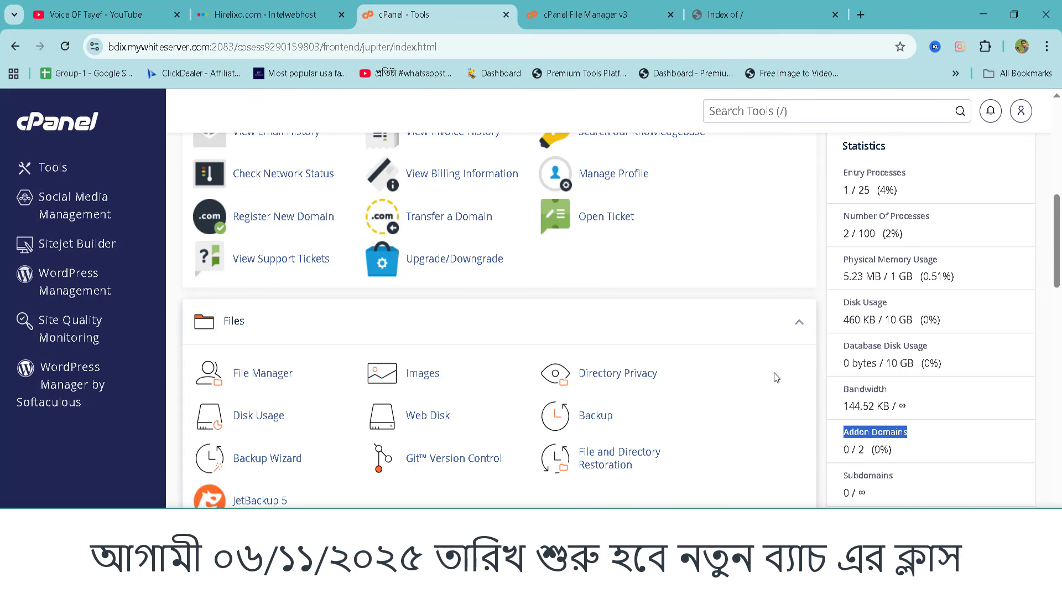
pyautogui.scroll(6, 525, 194)
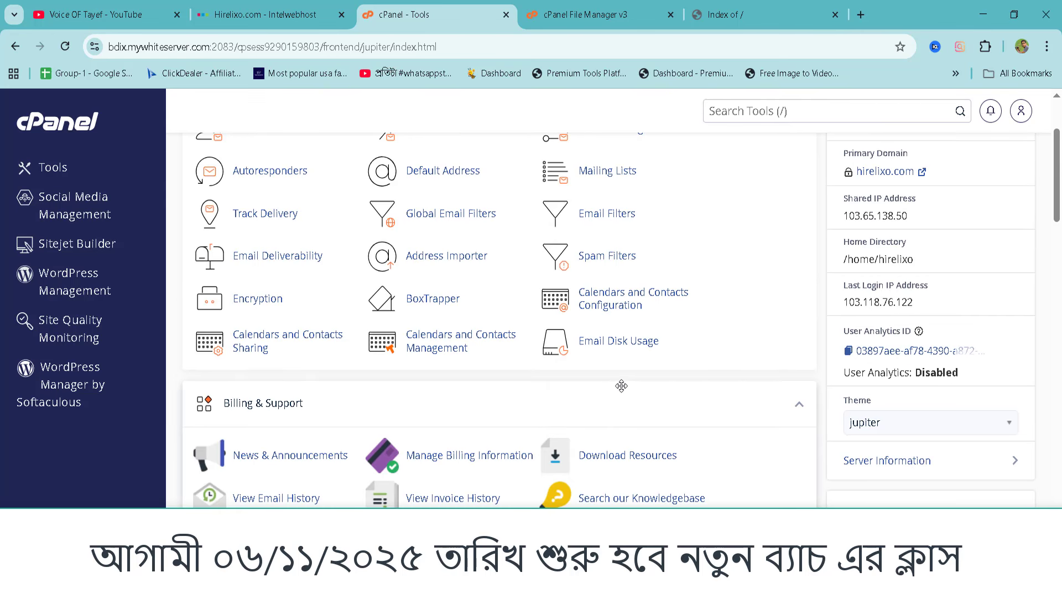
# Upload the COD.zip website archive to the public_html folder and look through its extracted files.
pyautogui.click(548, 12)
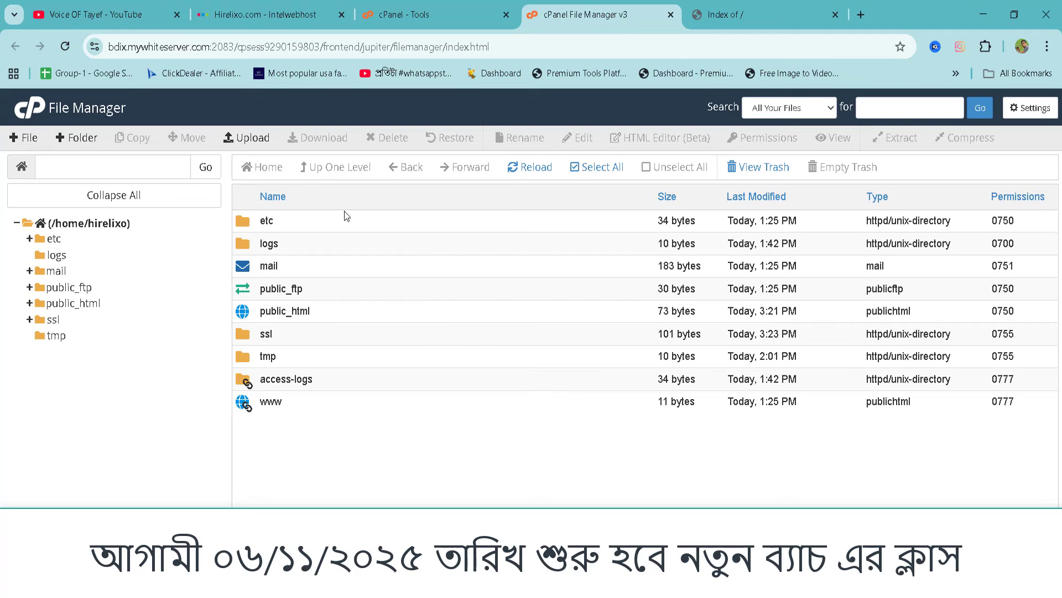
pyautogui.doubleClick(245, 313)
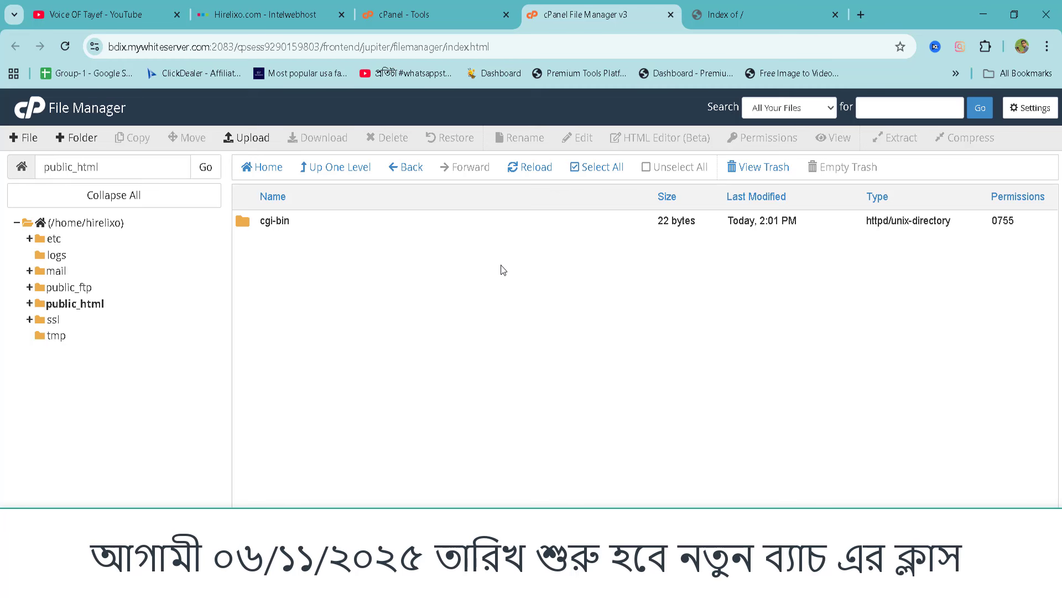
pyautogui.click(254, 138)
pyautogui.click(539, 350)
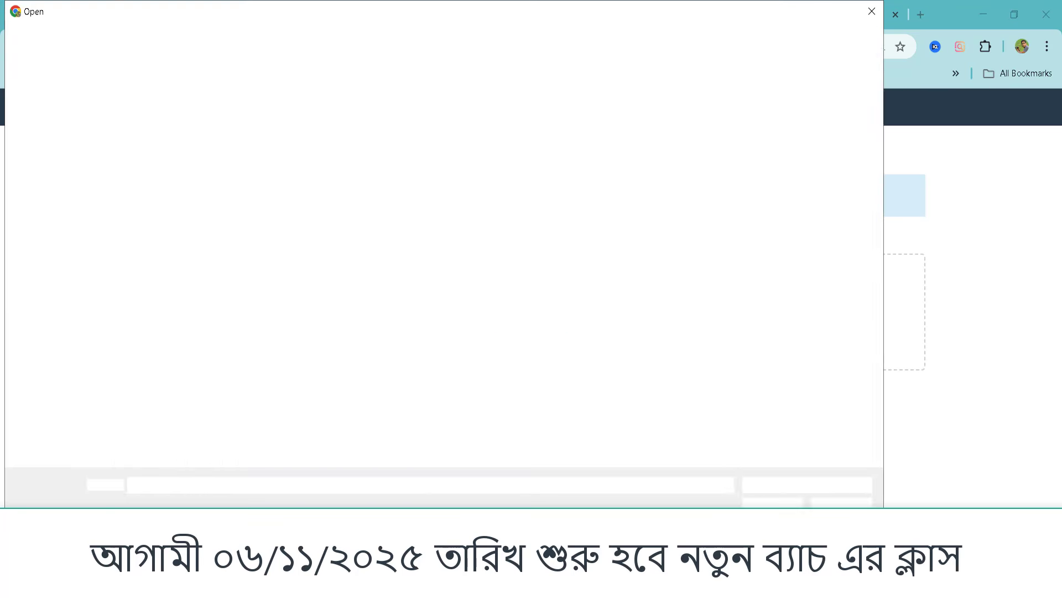
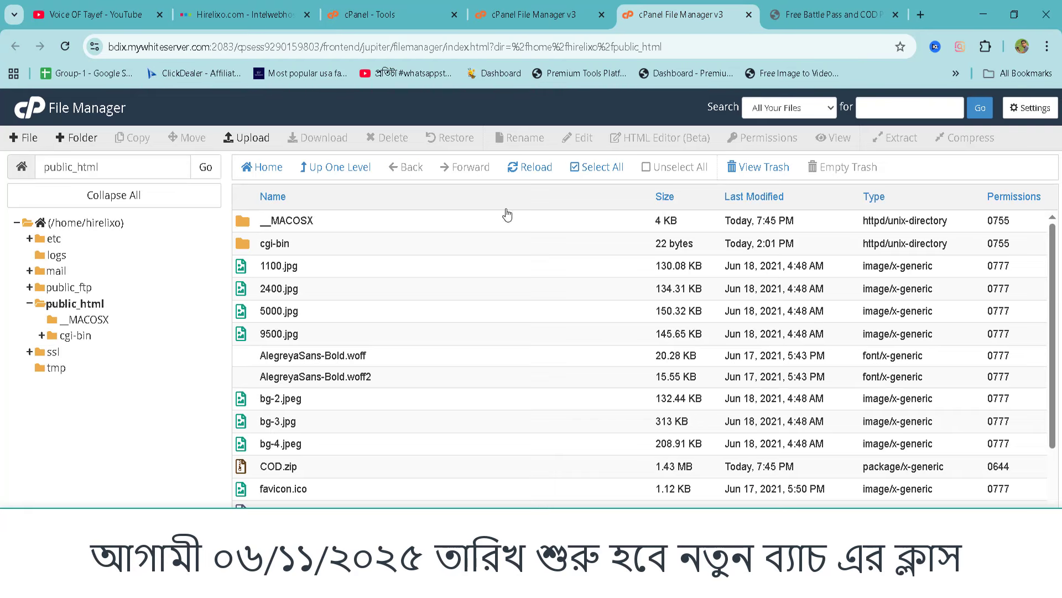
pyautogui.scroll(-4, 553, 475)
pyautogui.scroll(4, 587, 471)
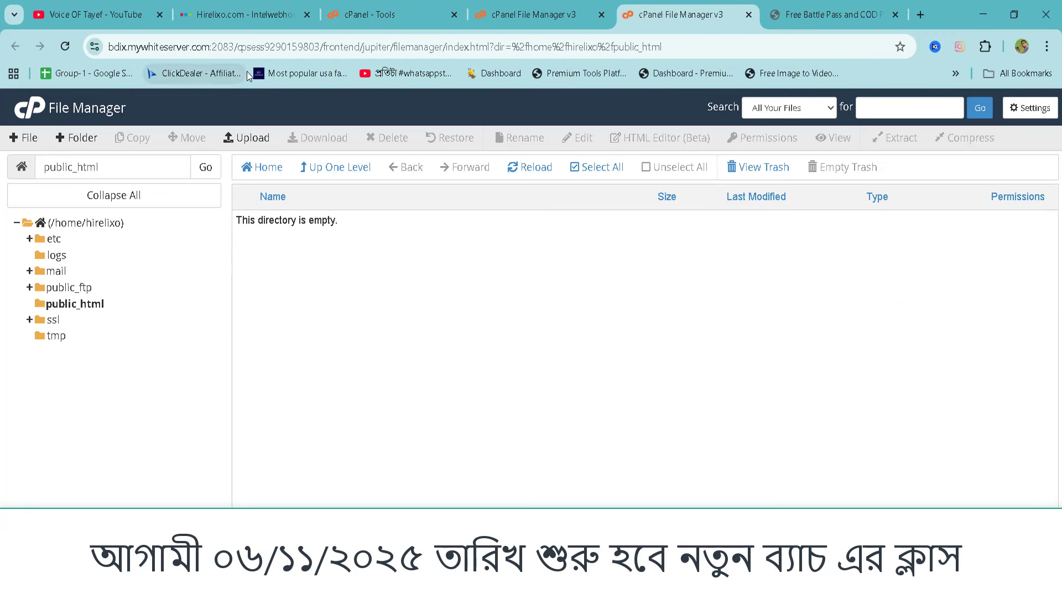
# Upload code.zip to public_html and move all files from its extracted code folder into /public_html.
pyautogui.click(248, 138)
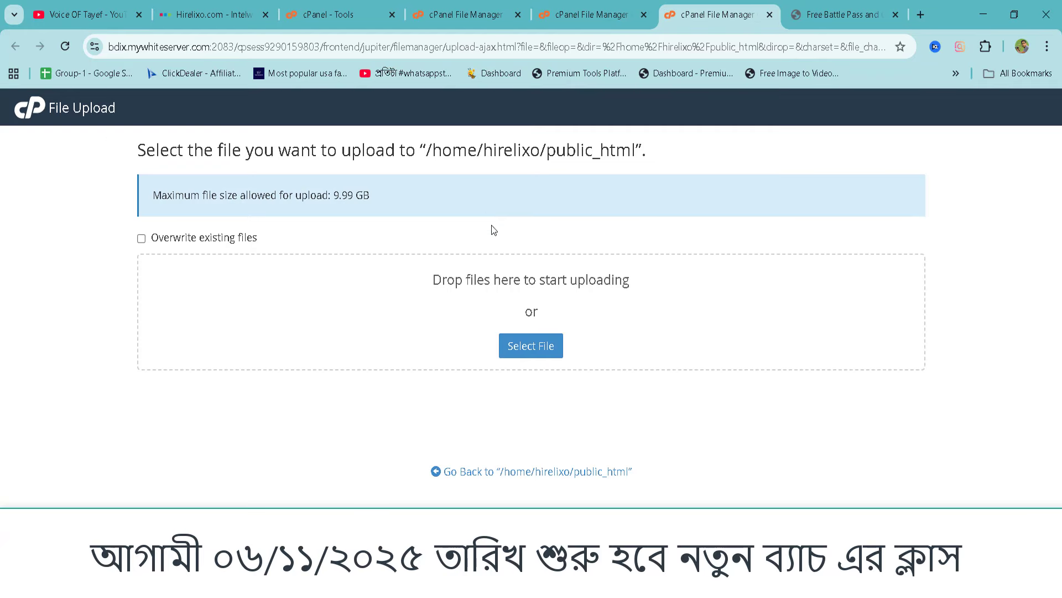
pyautogui.click(560, 344)
pyautogui.scroll(-6, 397, 382)
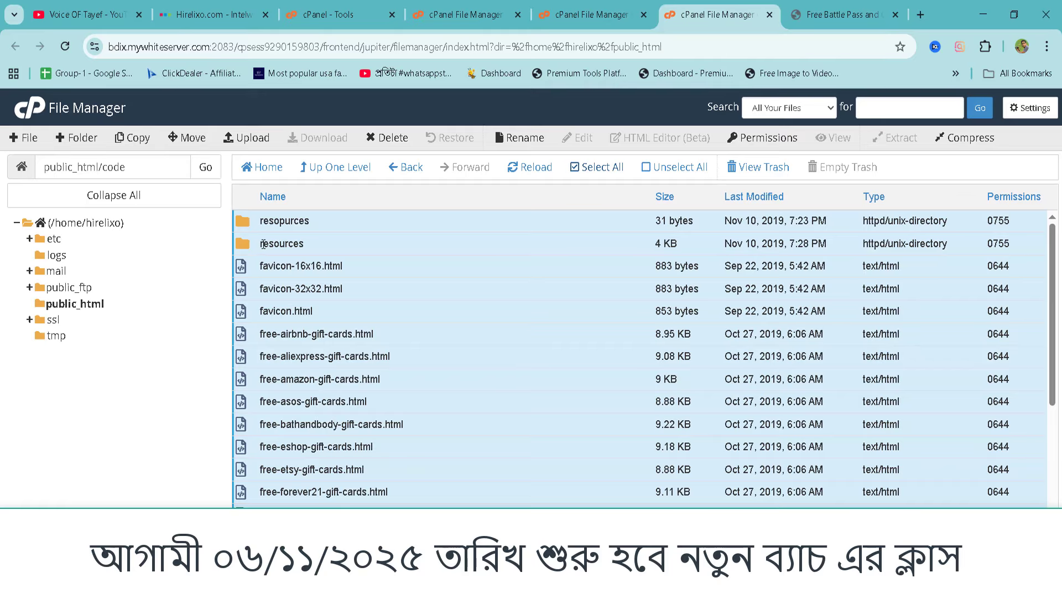
pyautogui.click(186, 139)
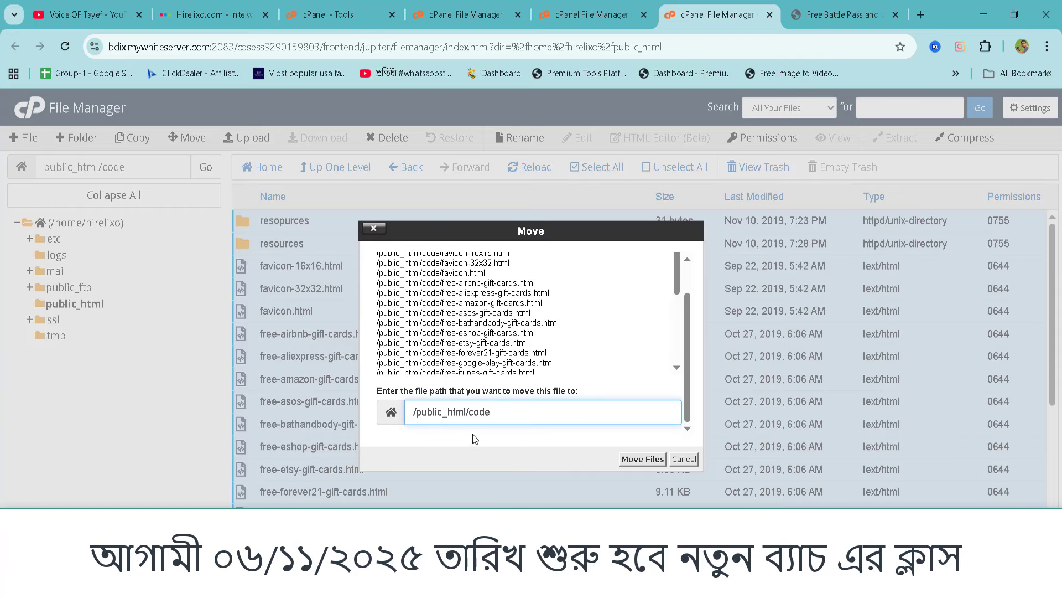
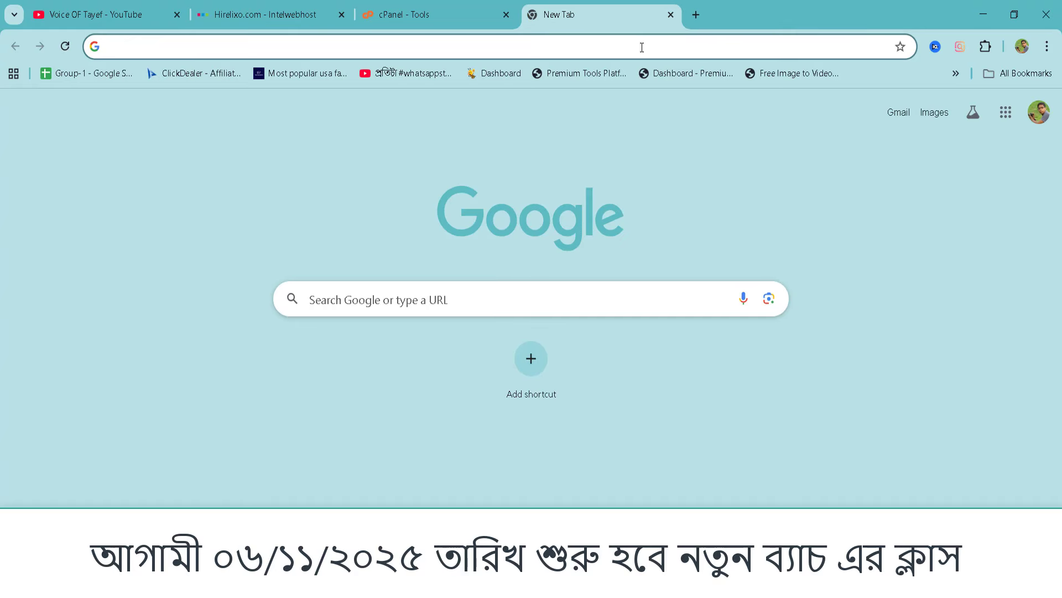
# Examine the uploaded gift card website live on hirelixo.com, going through its brand sections.
pyautogui.scroll(-20, 664, 362)
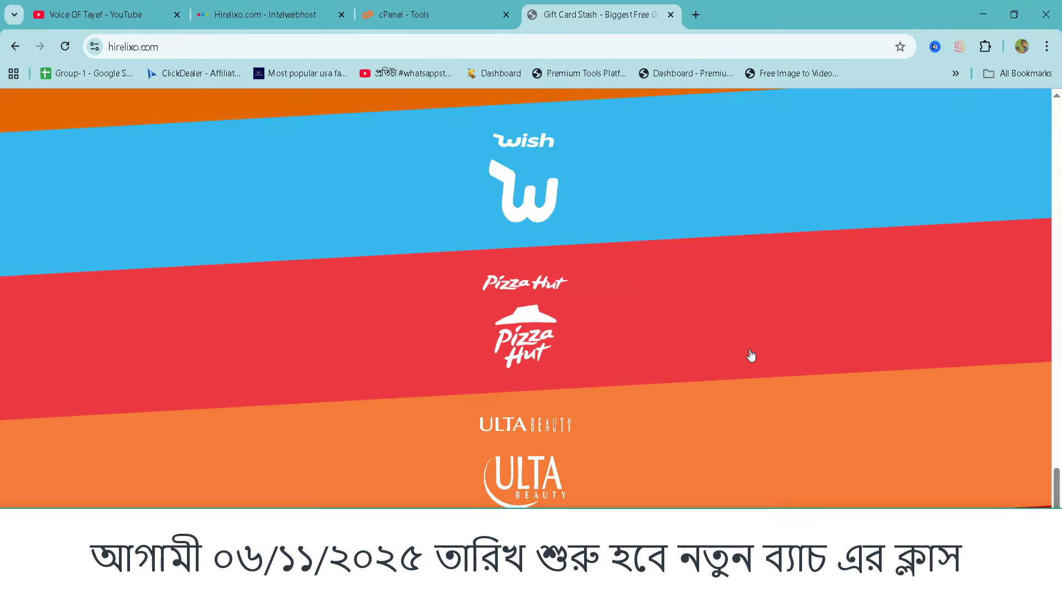
pyautogui.scroll(-8, 742, 343)
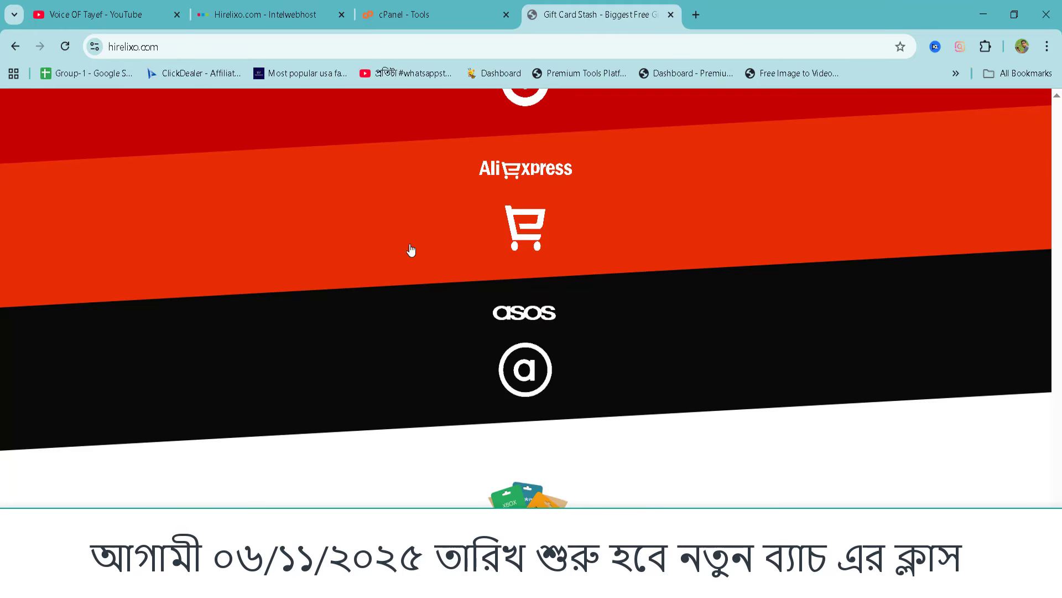
pyautogui.scroll(20, 609, 376)
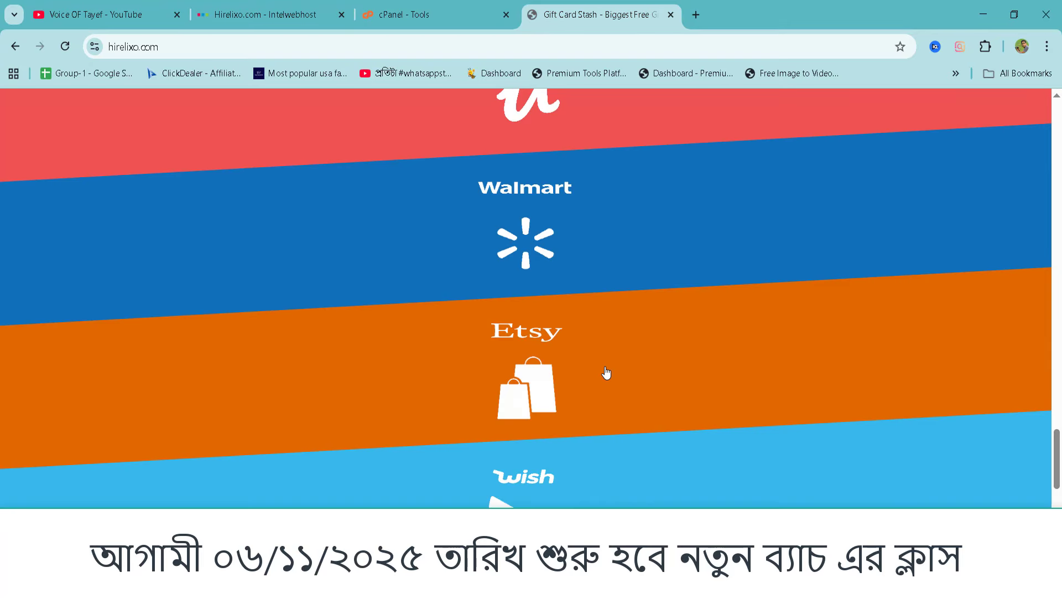
pyautogui.scroll(8, 547, 293)
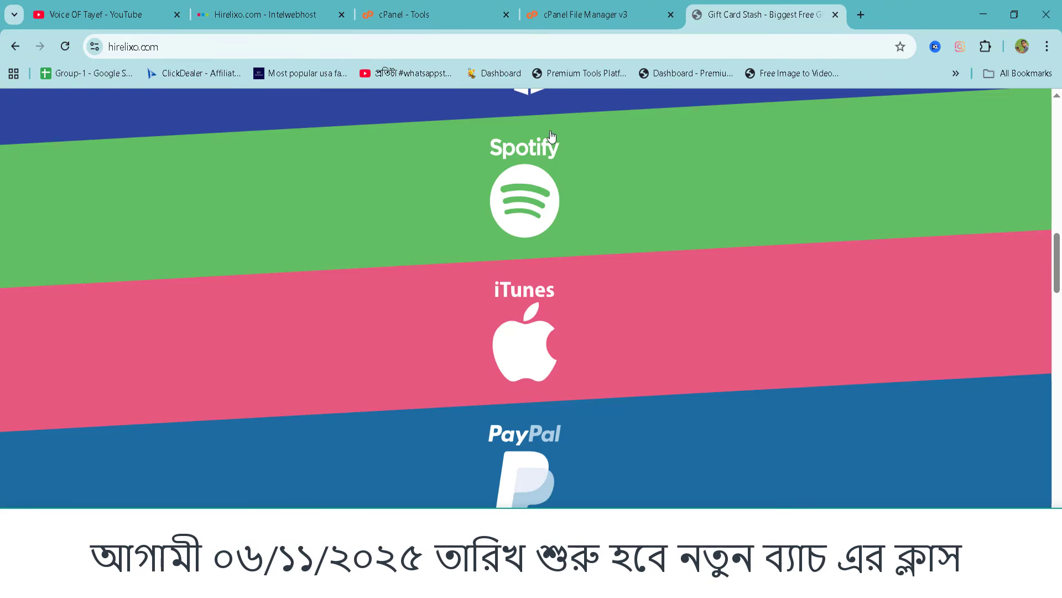
pyautogui.scroll(10, 551, 135)
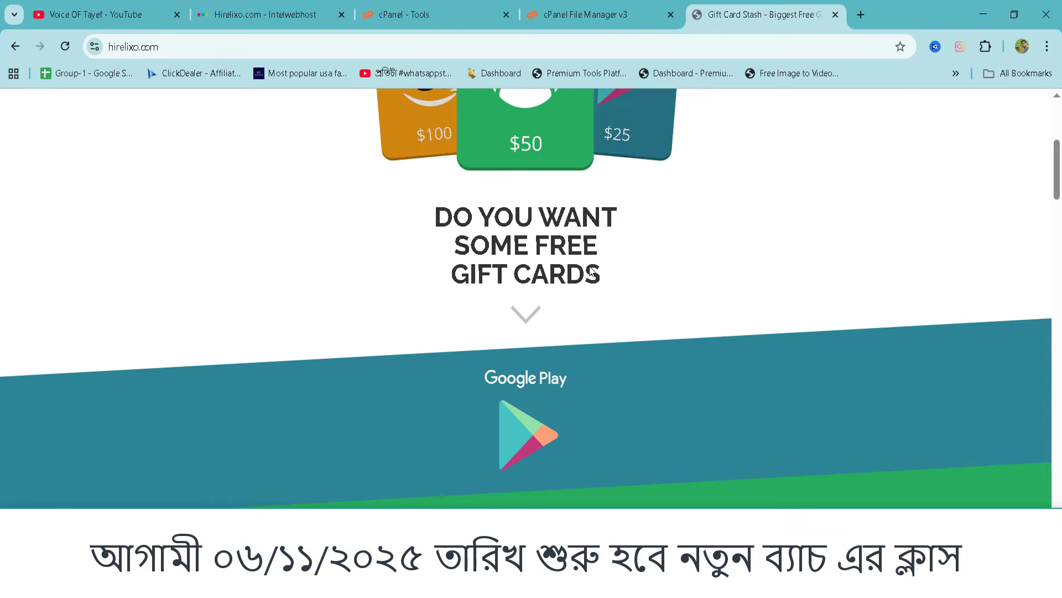
pyautogui.scroll(-5, 545, 420)
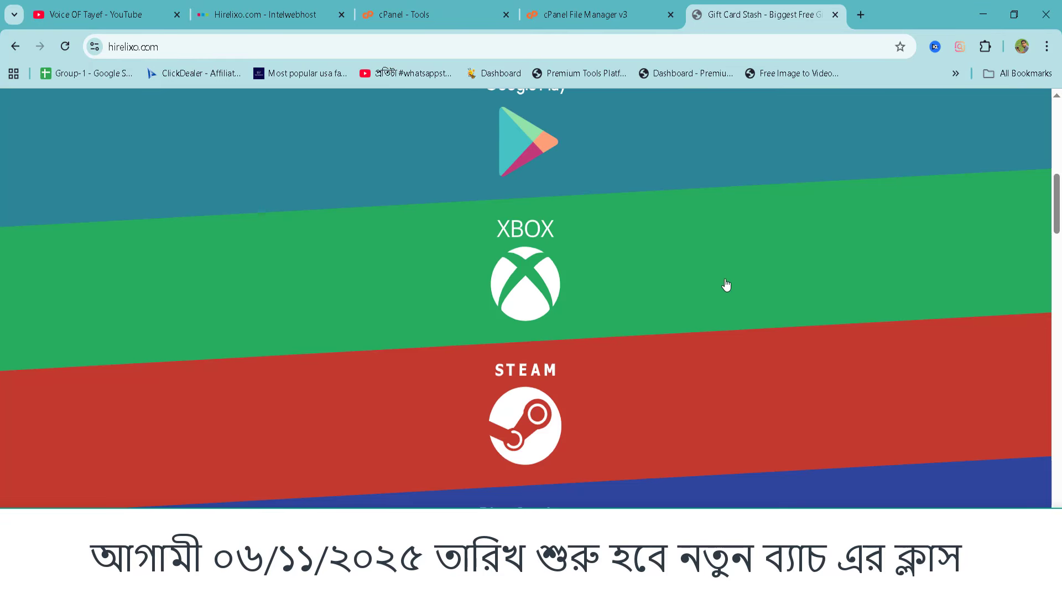
pyautogui.scroll(-4, 629, 416)
pyautogui.scroll(-4, 861, 339)
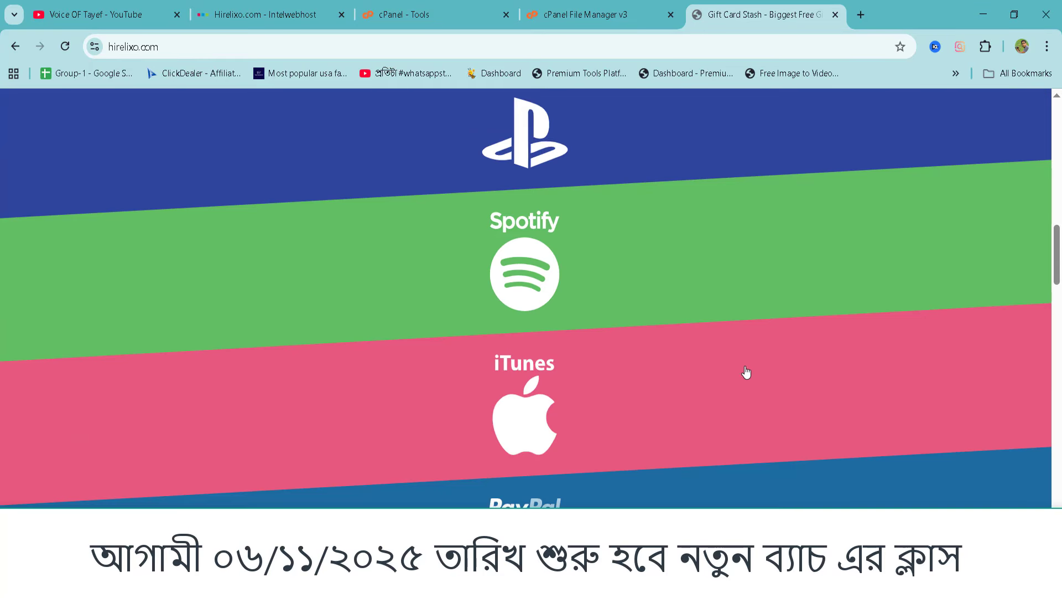
pyautogui.scroll(-5, 920, 413)
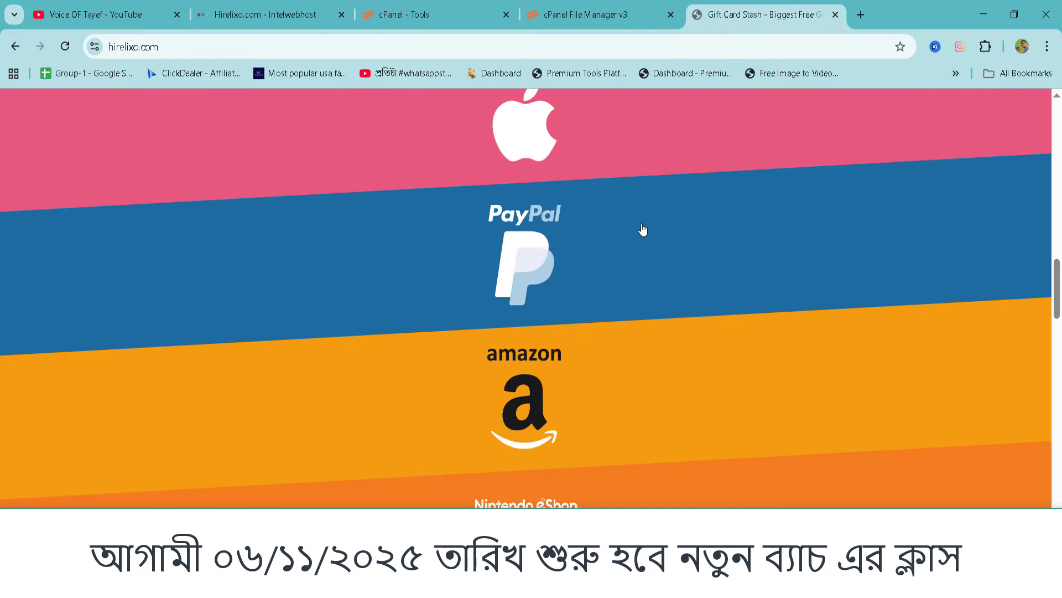
# Compare the website files in public_html with the live hirelixo.com page.
pyautogui.click(581, 15)
pyautogui.scroll(-5, 354, 399)
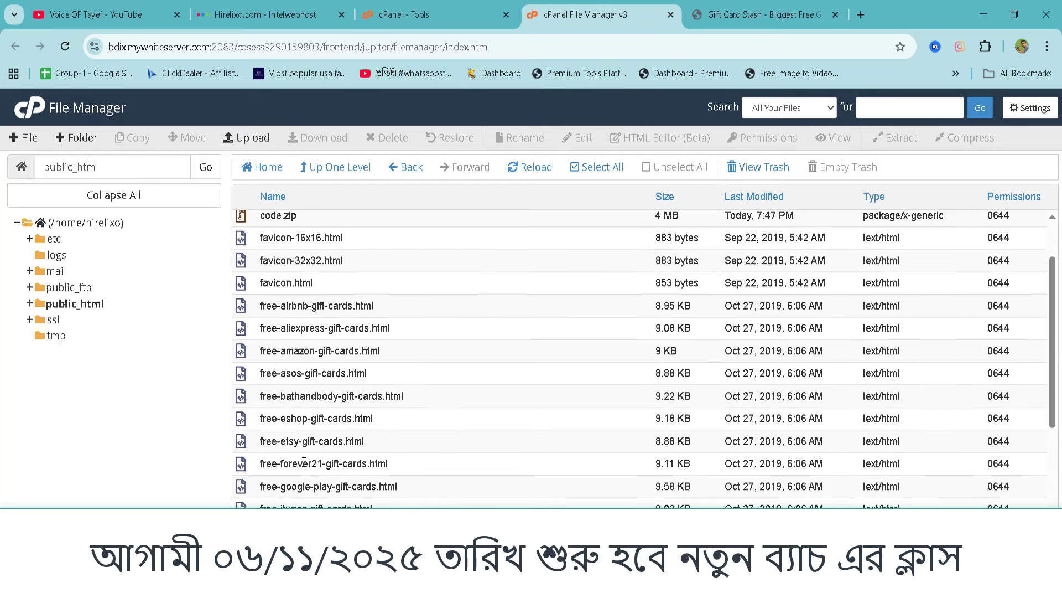
pyautogui.scroll(5, 366, 387)
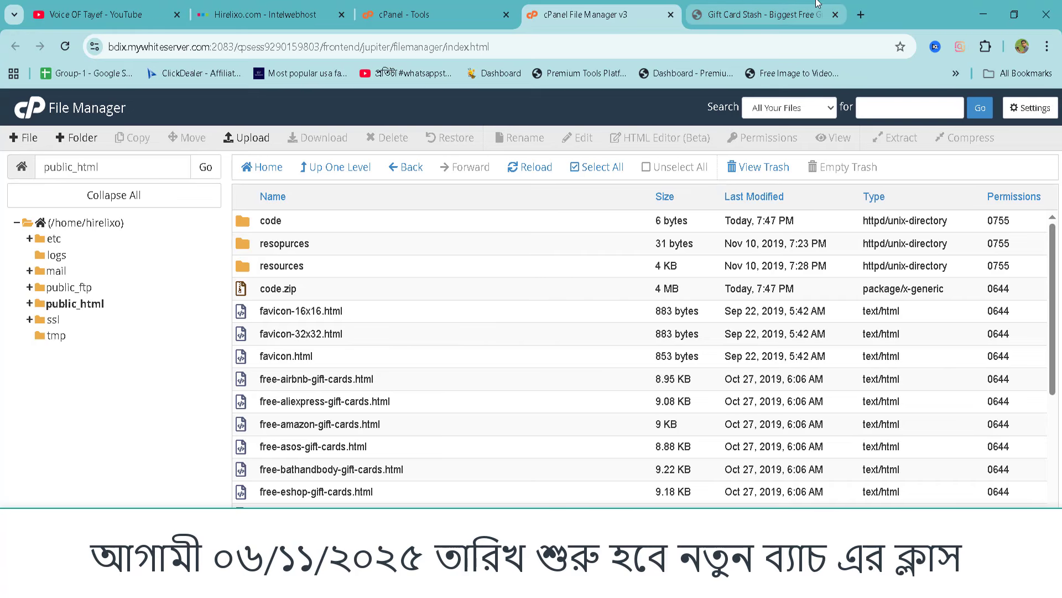
pyautogui.click(764, 14)
pyautogui.scroll(-6, 703, 388)
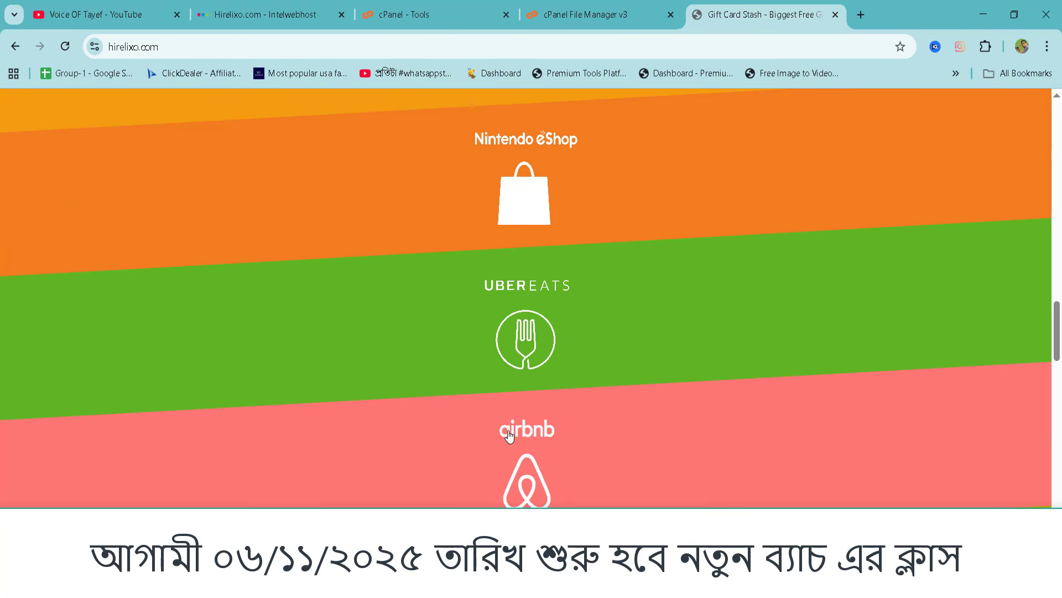
pyautogui.click(546, 5)
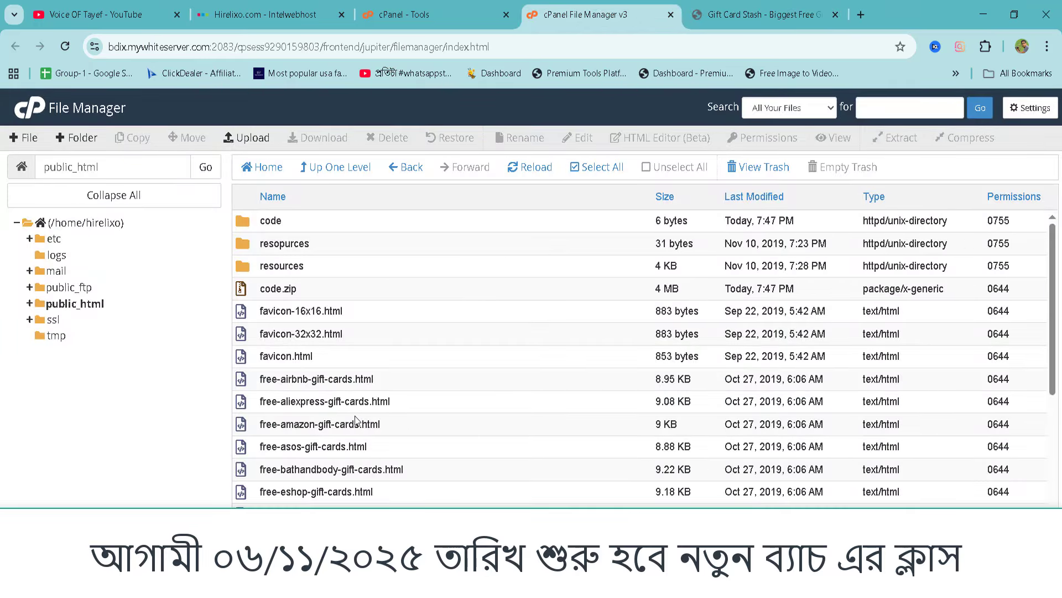
pyautogui.click(734, 7)
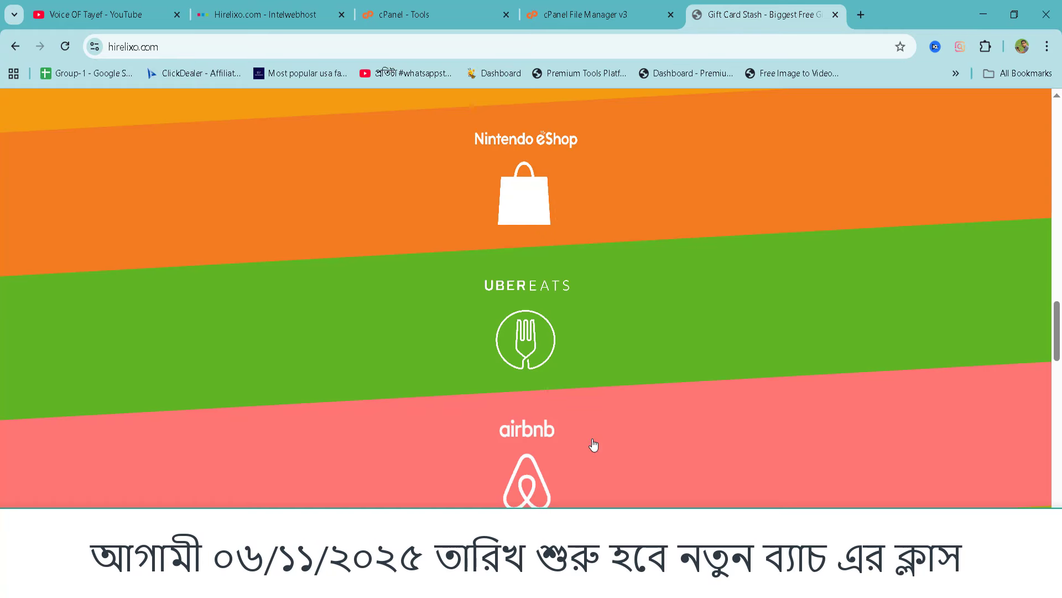
# Inspect the gift card offers on the live hirelixo.com page, including the iTunes, PayPal and Amazon sections.
pyautogui.scroll(-5, 595, 459)
pyautogui.scroll(8, 598, 476)
pyautogui.scroll(10, 597, 473)
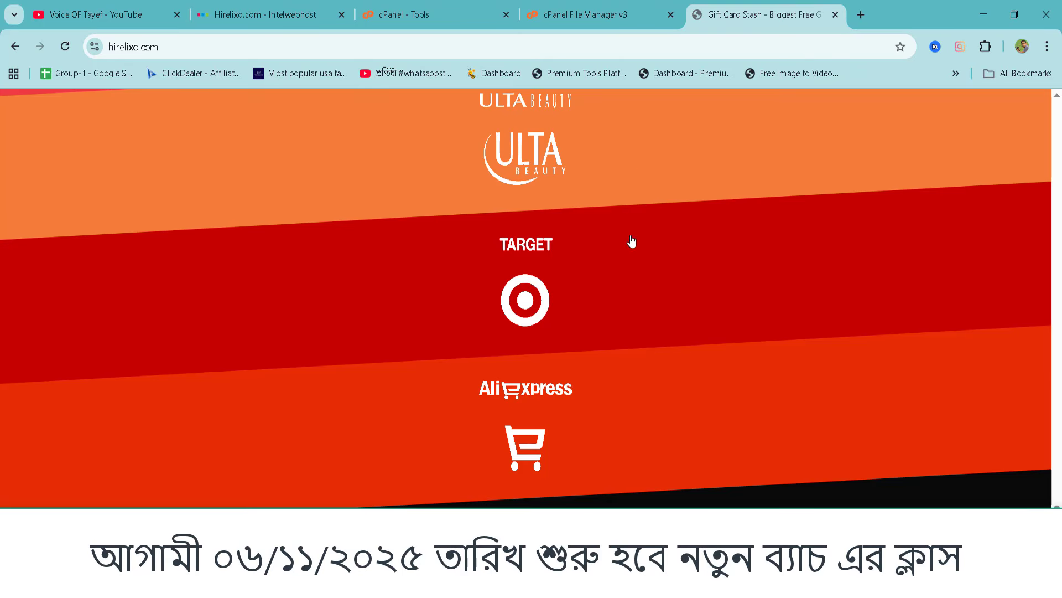
pyautogui.scroll(-4, 631, 240)
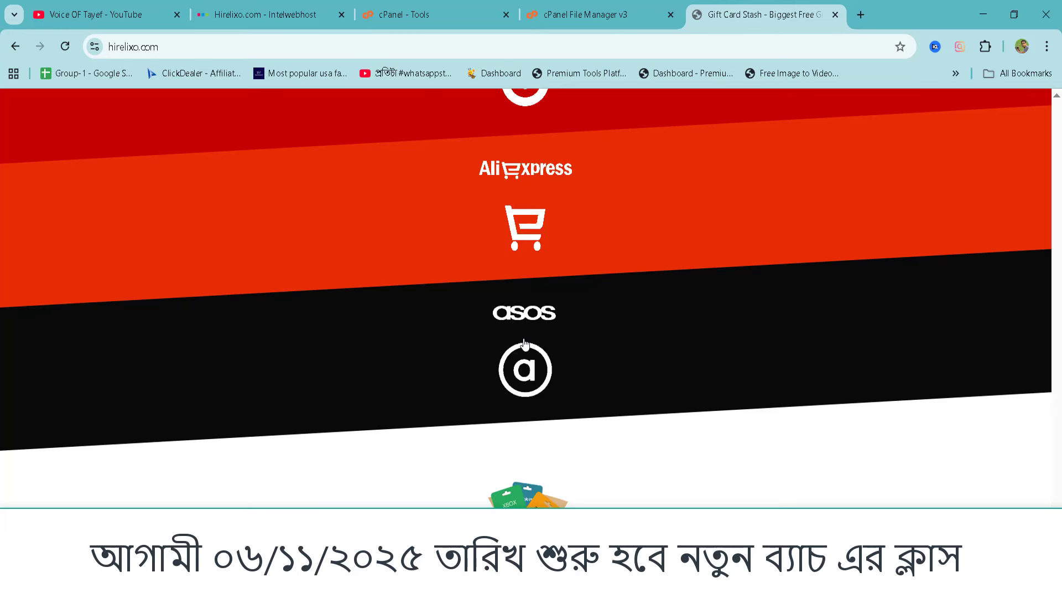
pyautogui.scroll(-15, 654, 250)
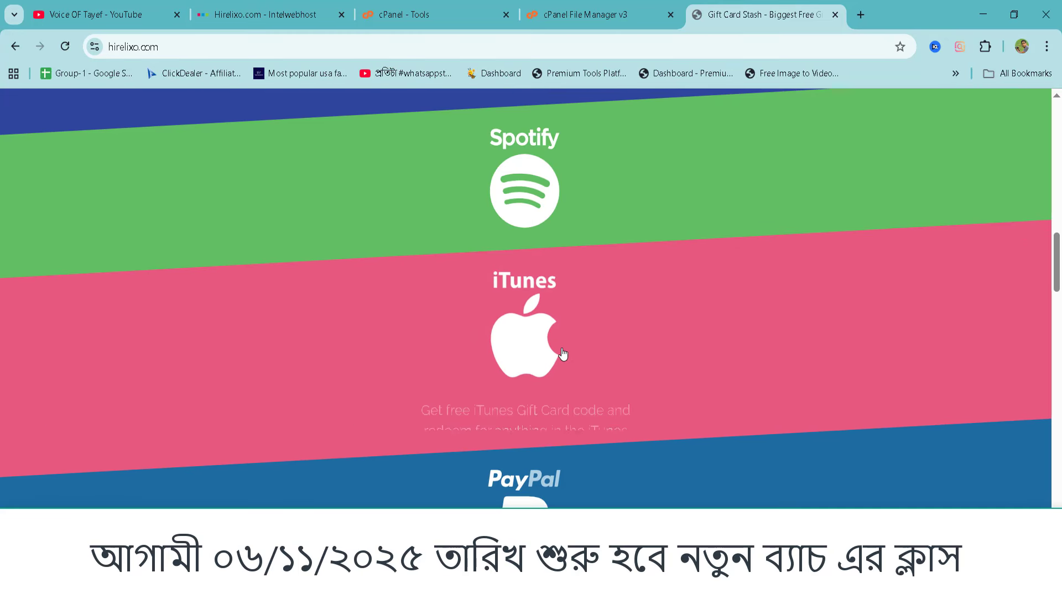
pyautogui.scroll(-4, 553, 348)
pyautogui.scroll(-3, 571, 443)
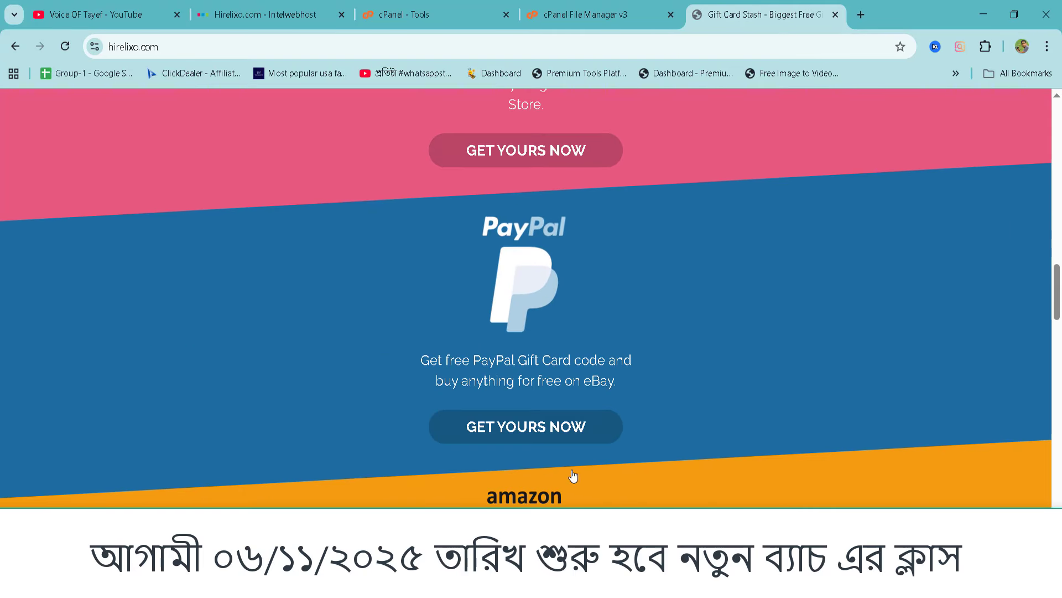
pyautogui.scroll(-5, 664, 399)
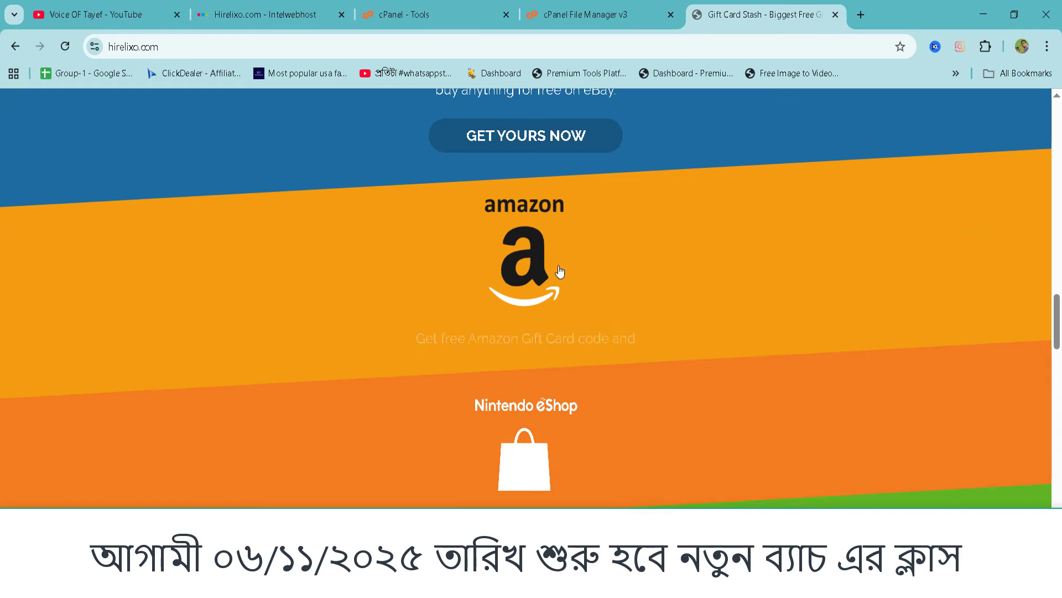
# Open free-airbnb-gift-cards.html from public_html in the File Manager code editor and search its code for "h".
pyautogui.scroll(12, 764, 432)
pyautogui.scroll(5, 761, 429)
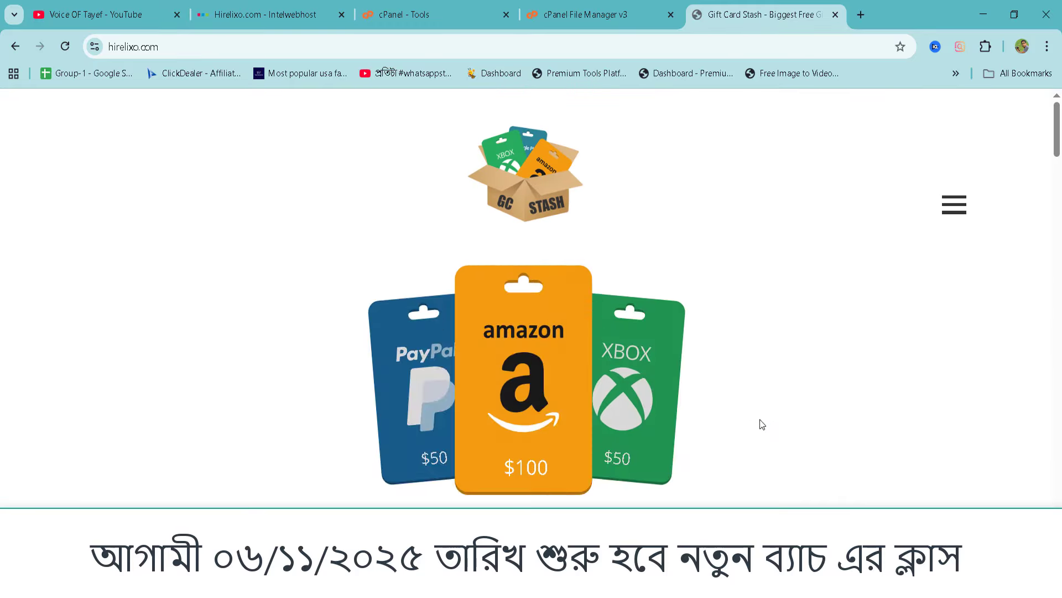
pyautogui.hotkey('ctrl', 'shift', 'Tab')
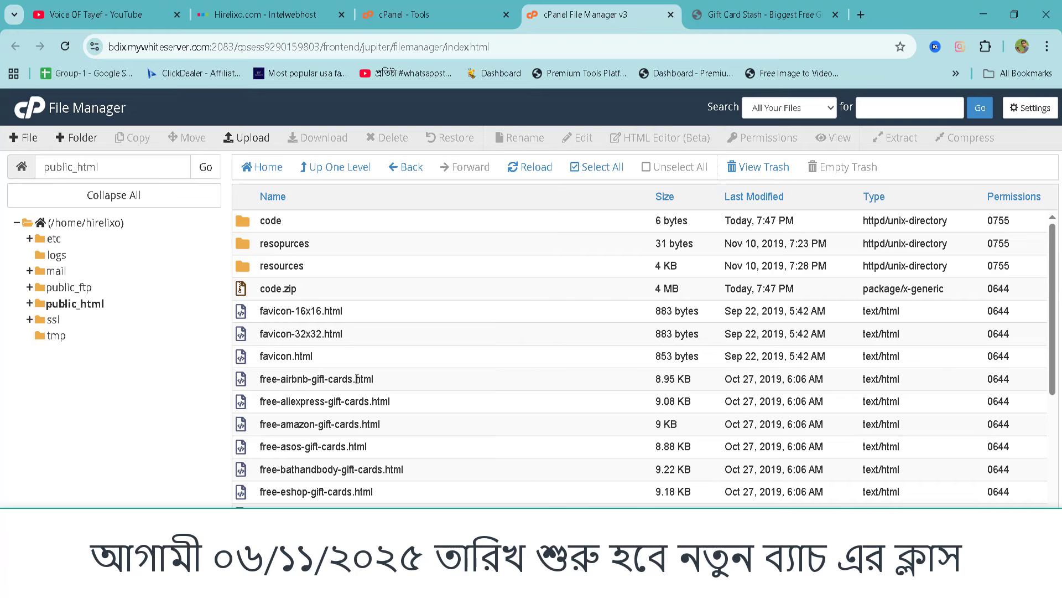
pyautogui.rightClick(338, 378)
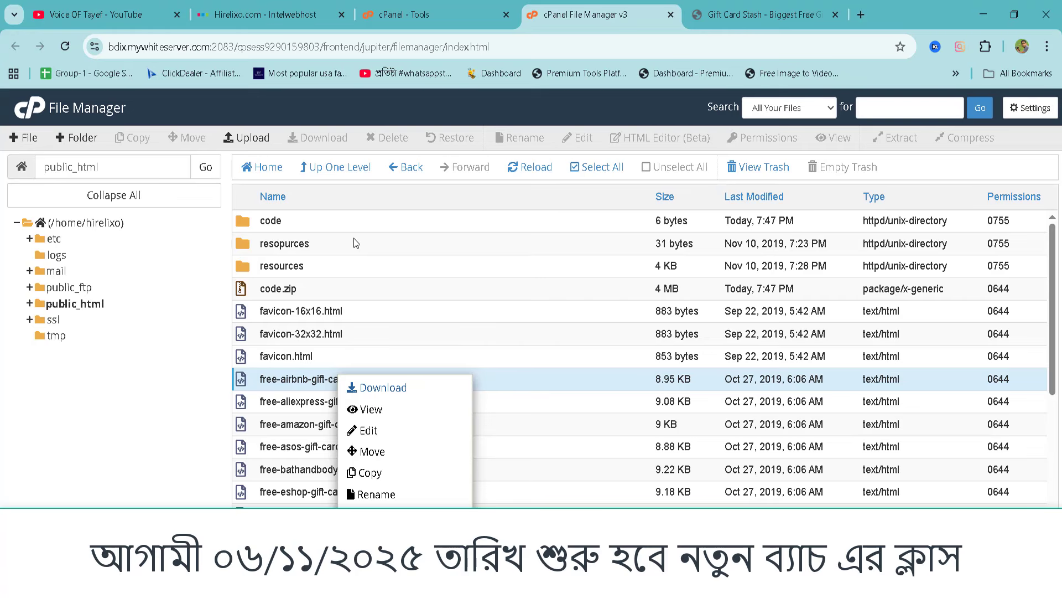
pyautogui.click(385, 435)
pyautogui.click(671, 460)
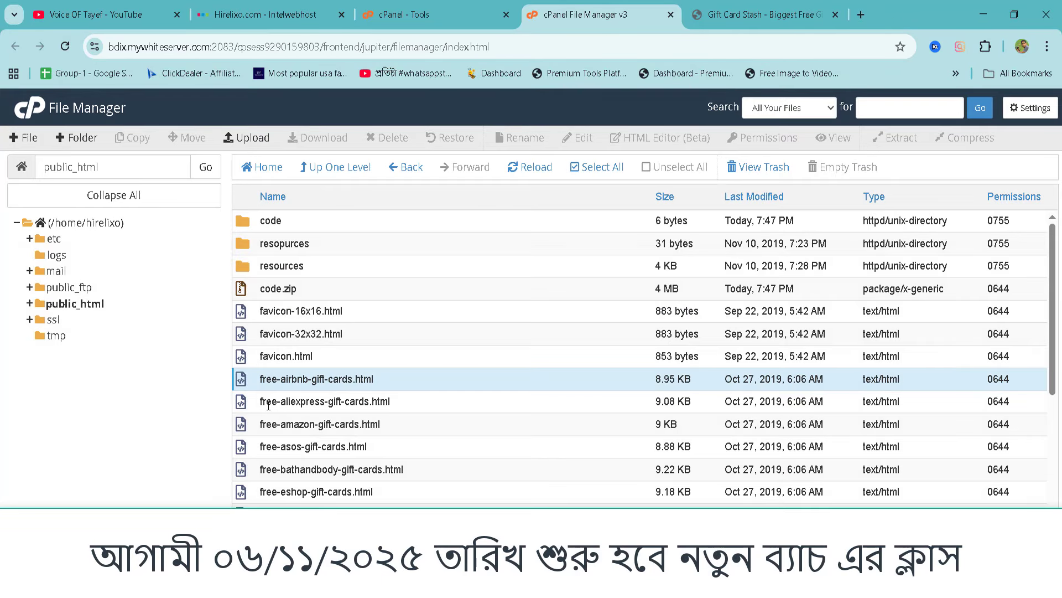
pyautogui.rightClick(301, 376)
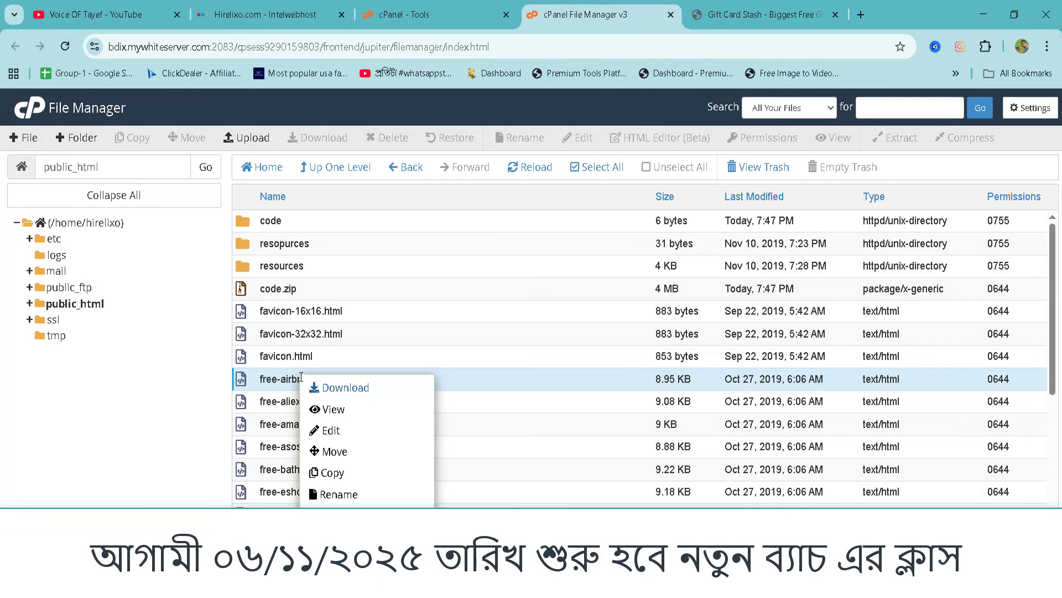
pyautogui.click(345, 432)
pyautogui.click(656, 458)
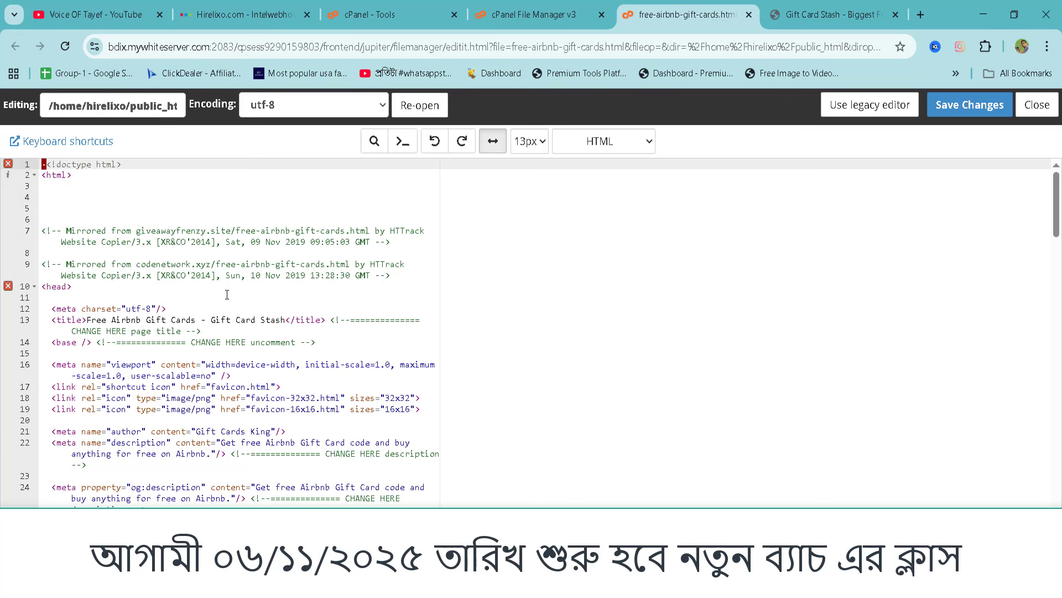
pyautogui.hotkey('ctrl', 'f')
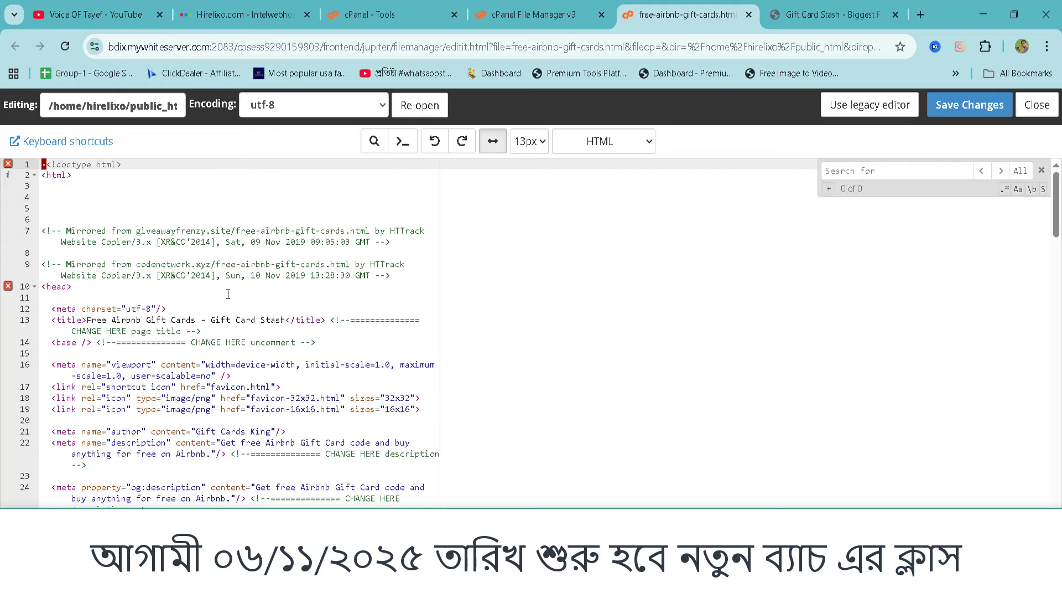
pyautogui.write('h')
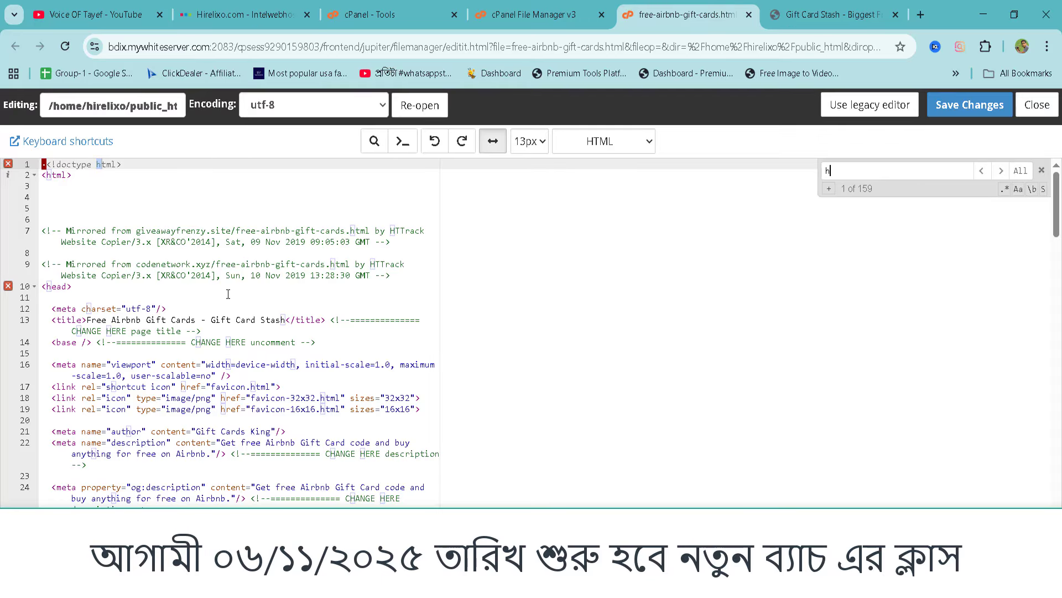
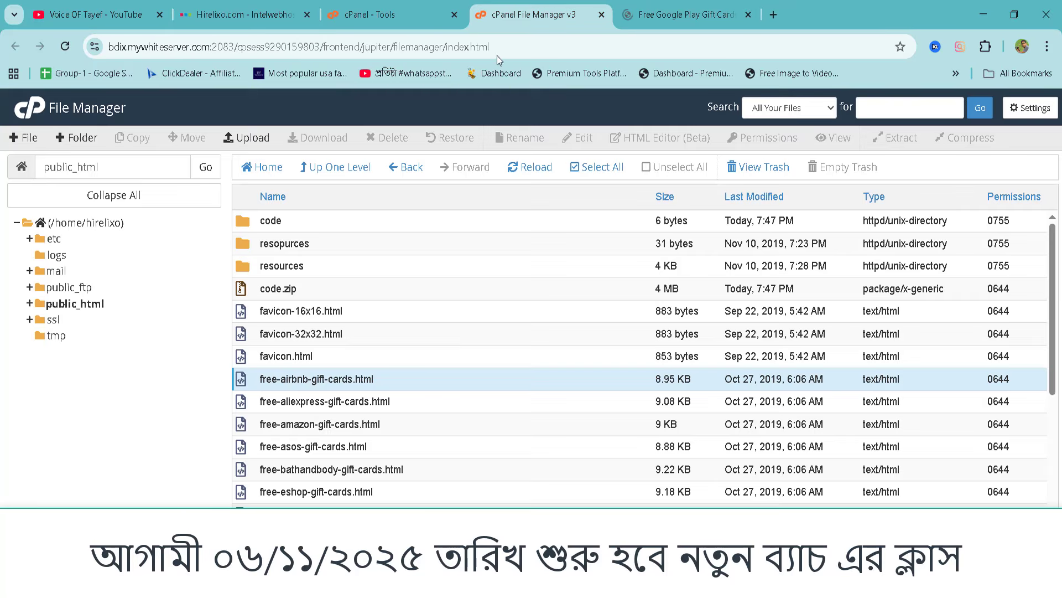
# Launch a new File Manager from the cPanel tools and open the public_html folder.
pyautogui.click(404, 14)
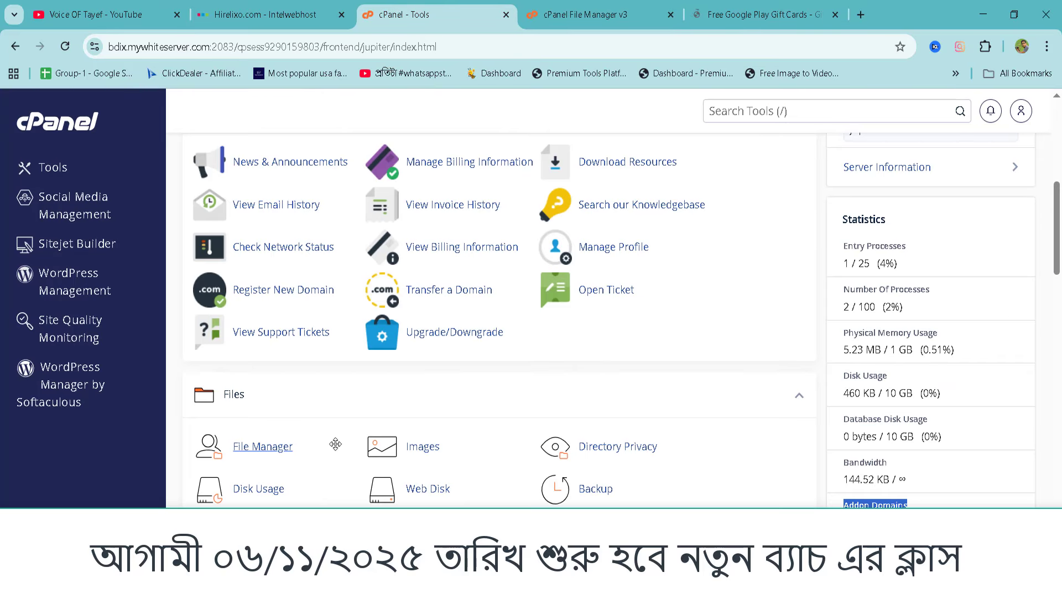
pyautogui.click(733, 111)
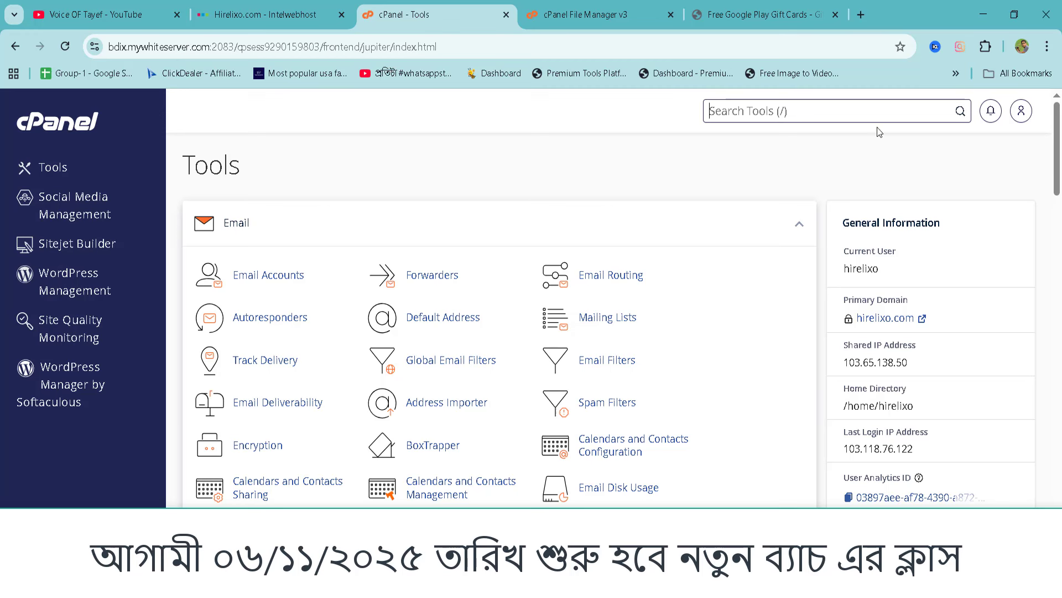
pyautogui.scroll(-12, 516, 280)
pyautogui.scroll(-15, 497, 316)
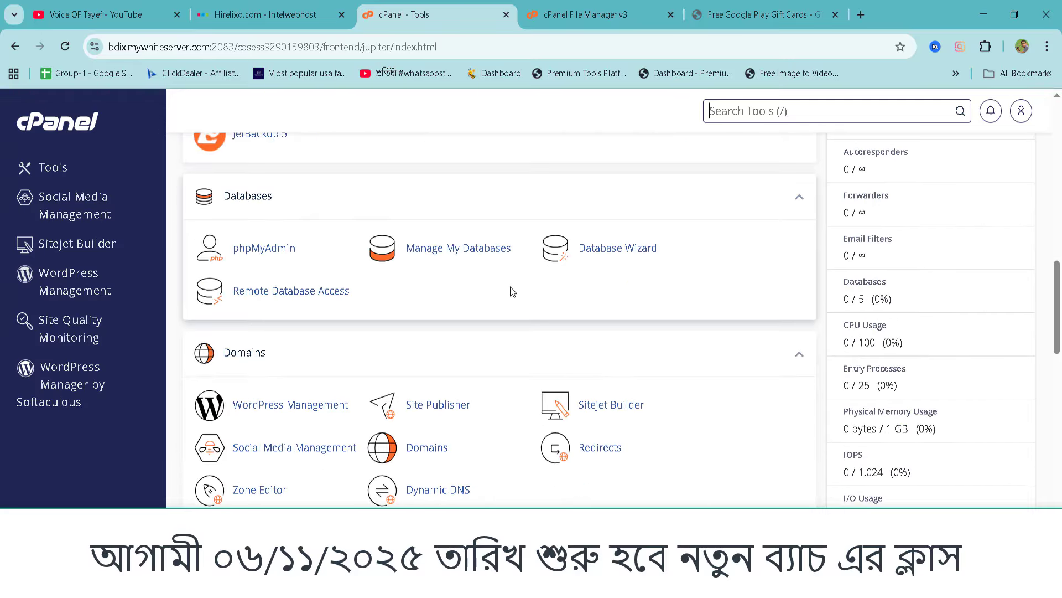
pyautogui.scroll(12, 415, 343)
pyautogui.scroll(8, 414, 343)
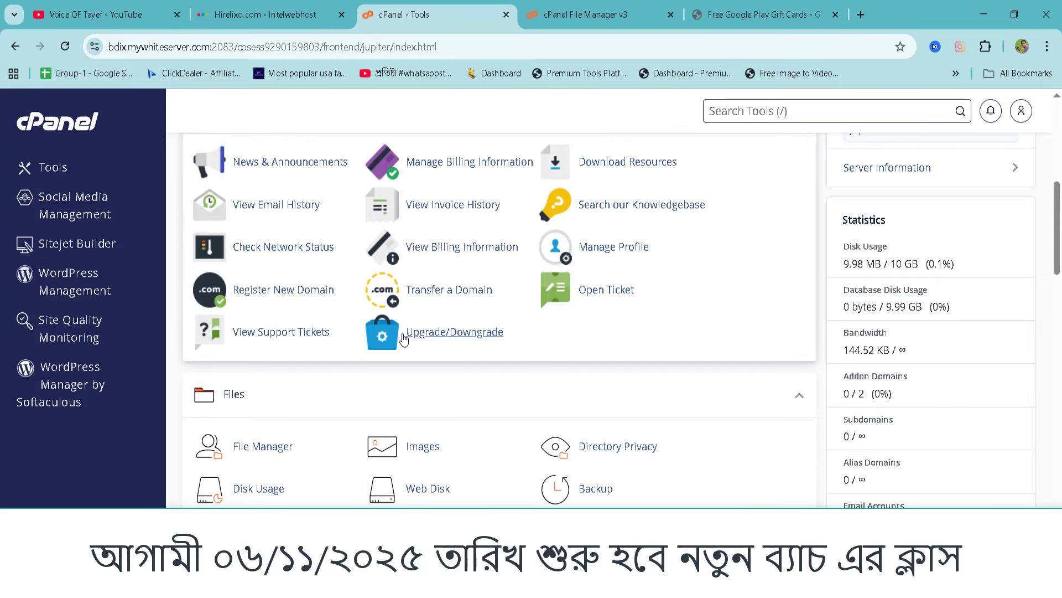
pyautogui.click(262, 445)
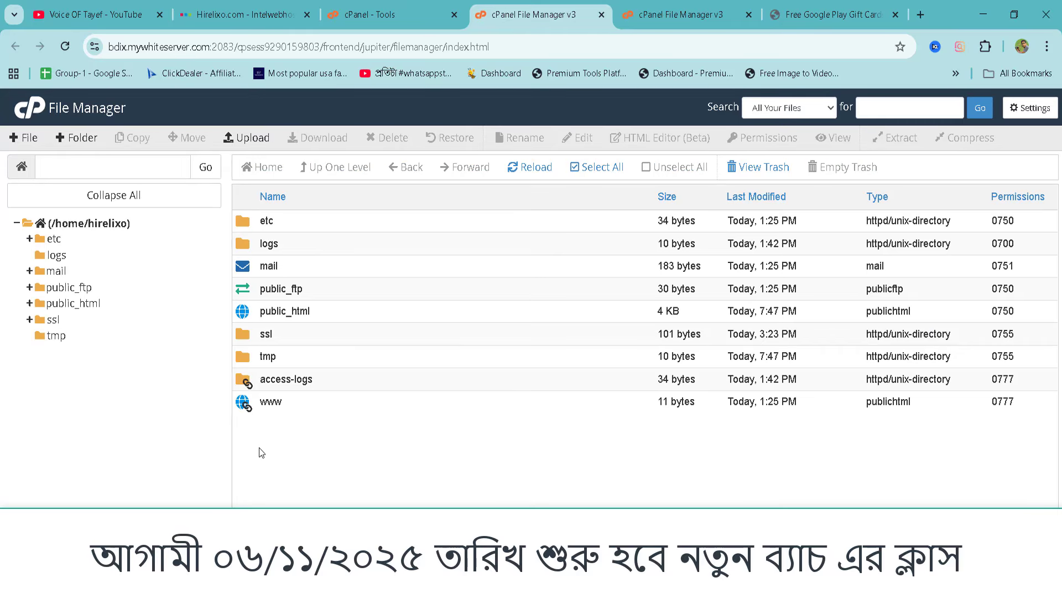
pyautogui.doubleClick(239, 312)
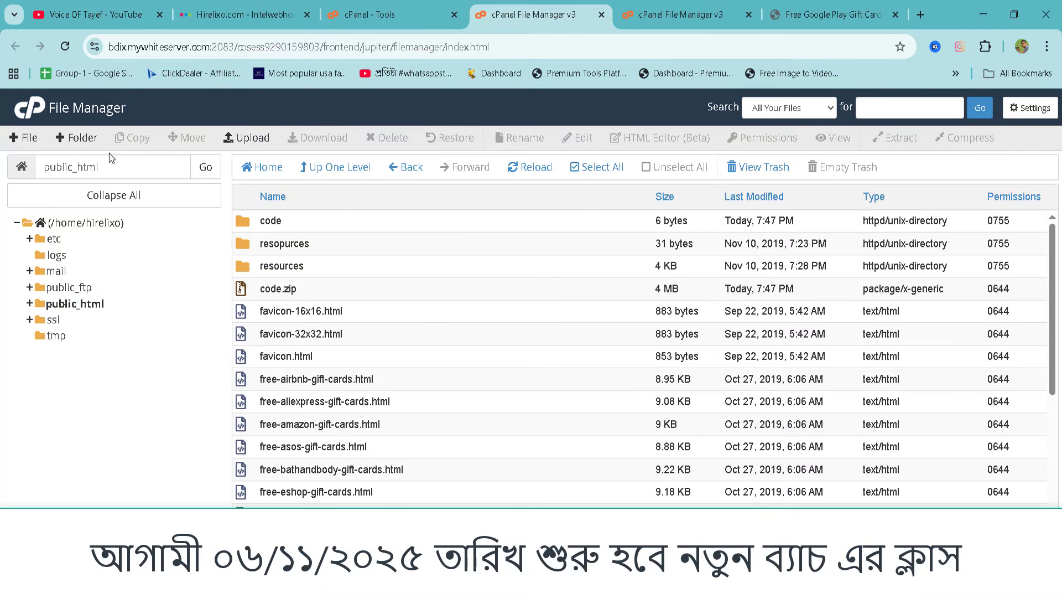
# Create a new folder named iphone16 inside public_html.
pyautogui.click(82, 139)
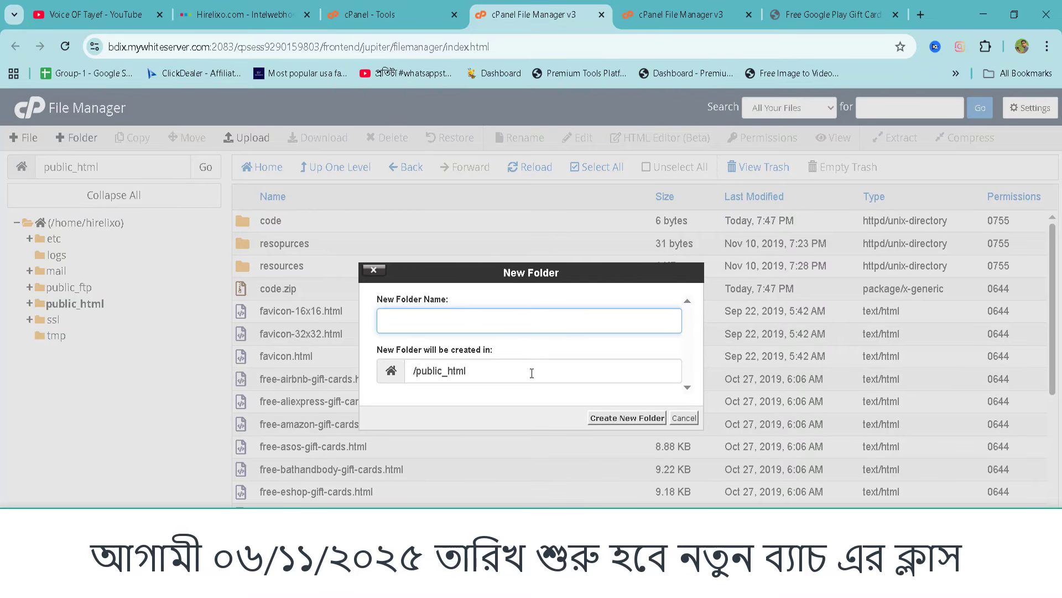
pyautogui.write('iphone16')
pyautogui.click(602, 418)
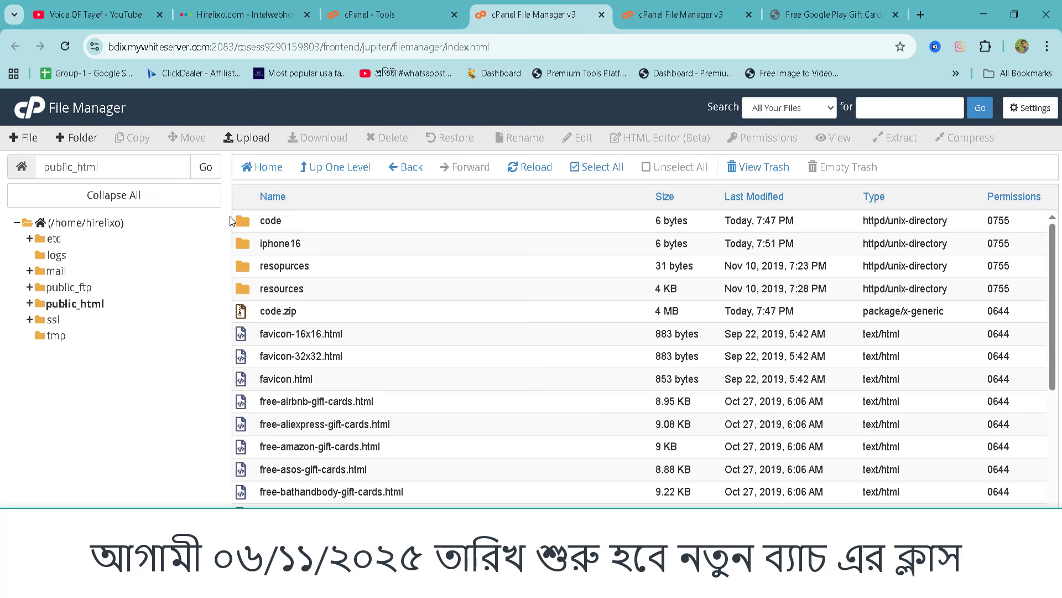
# Try the $25 Google Play card on the live site and load hirelixo.com/iphone16/ in its place.
pyautogui.click(797, 15)
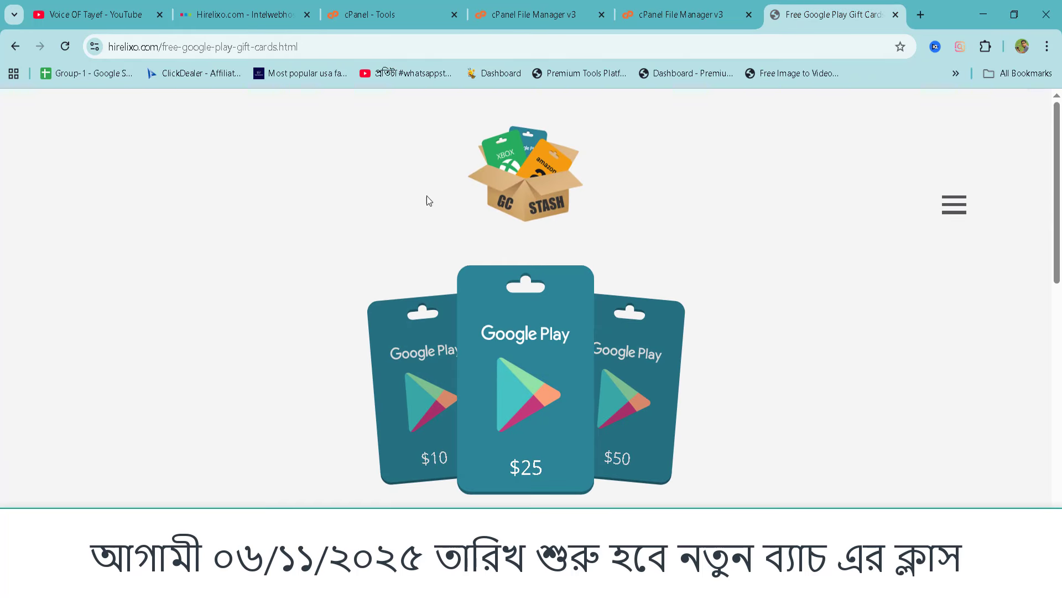
pyautogui.scroll(-10, 429, 200)
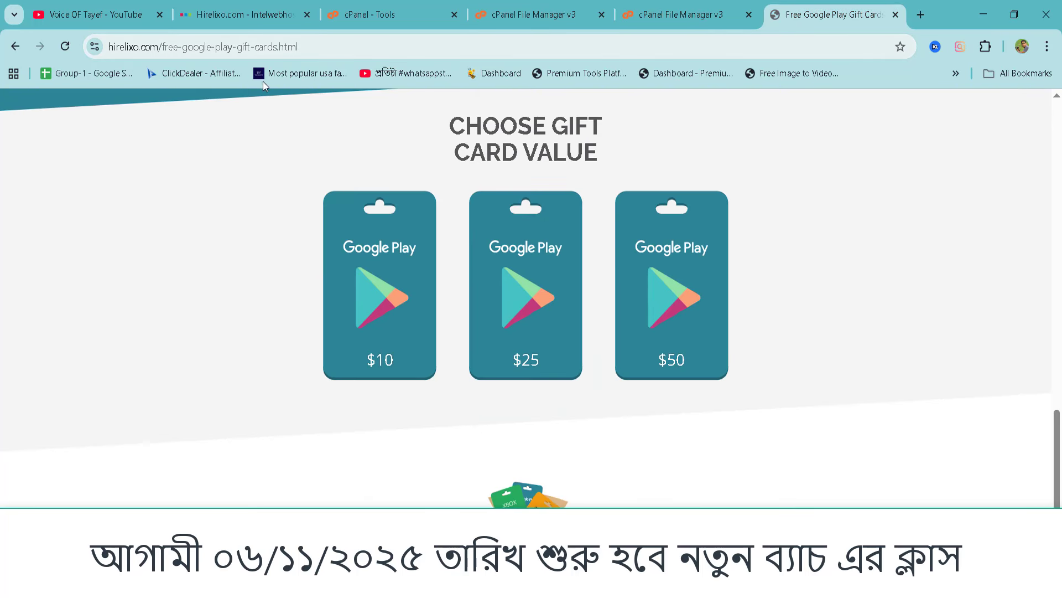
pyautogui.click(532, 311)
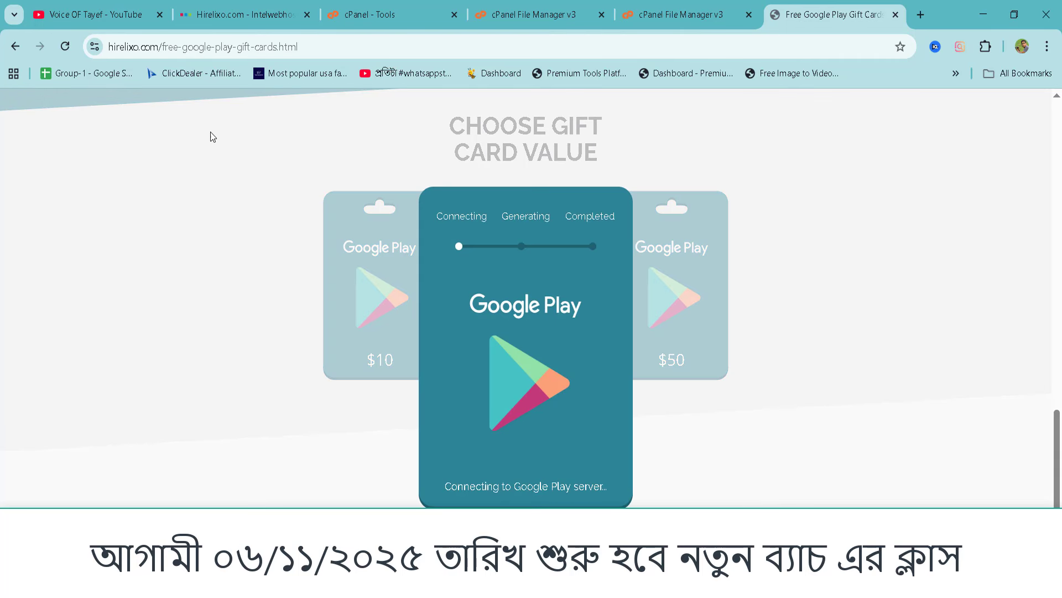
pyautogui.moveTo(194, 46); pyautogui.dragTo(330, 47)
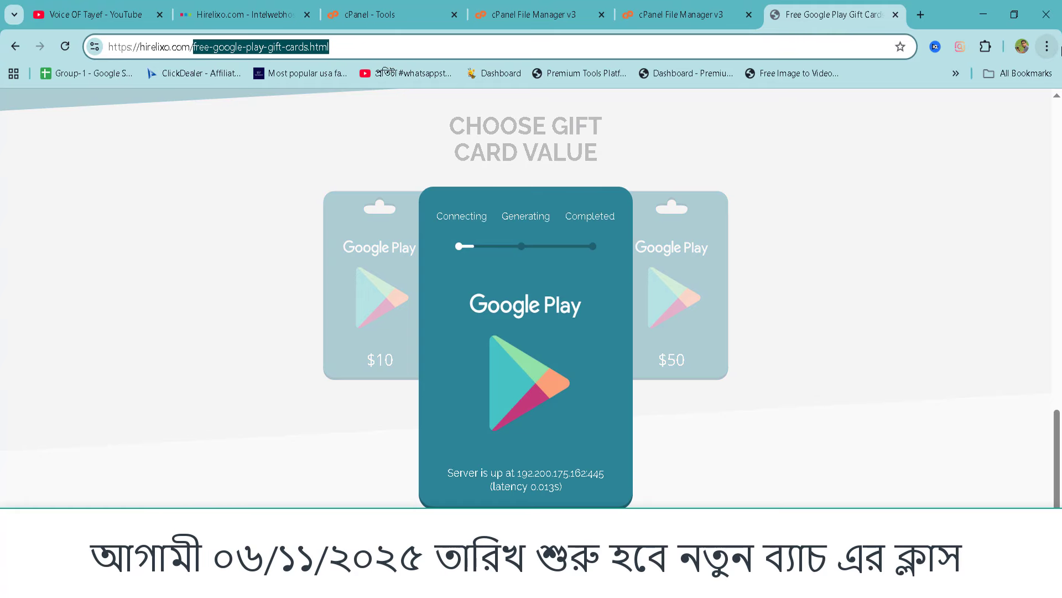
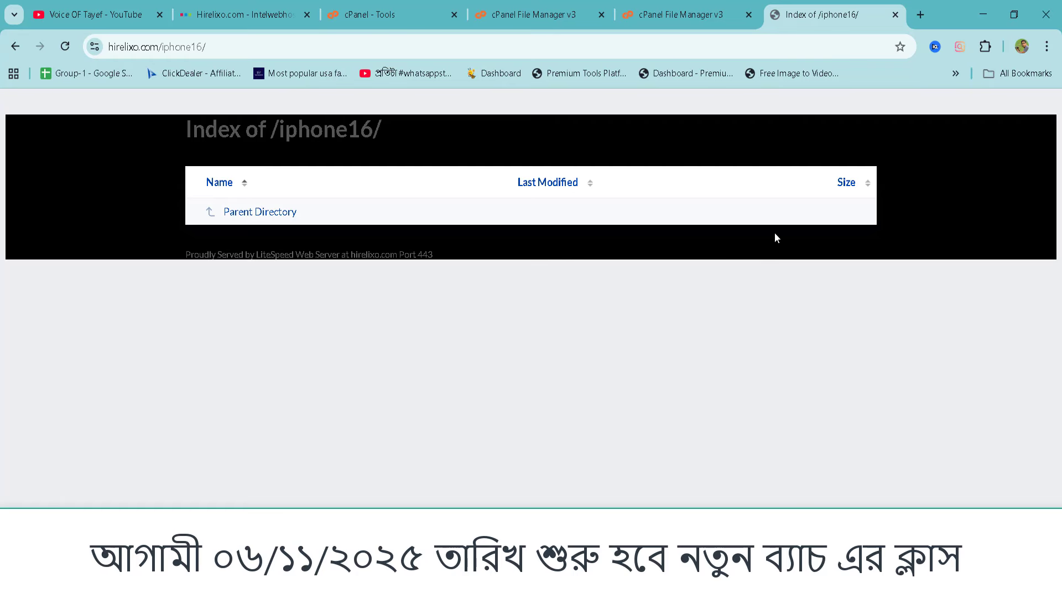
# Upload the iphone13 ZIP archive from the local Landing page folder into public_html/iphone16.
pyautogui.click(546, 18)
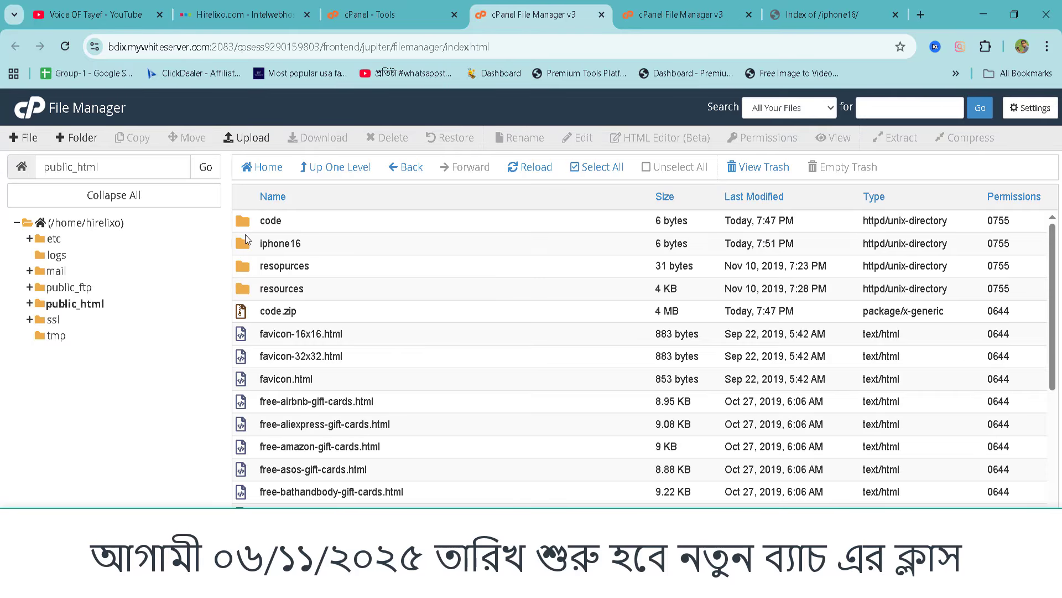
pyautogui.doubleClick(266, 243)
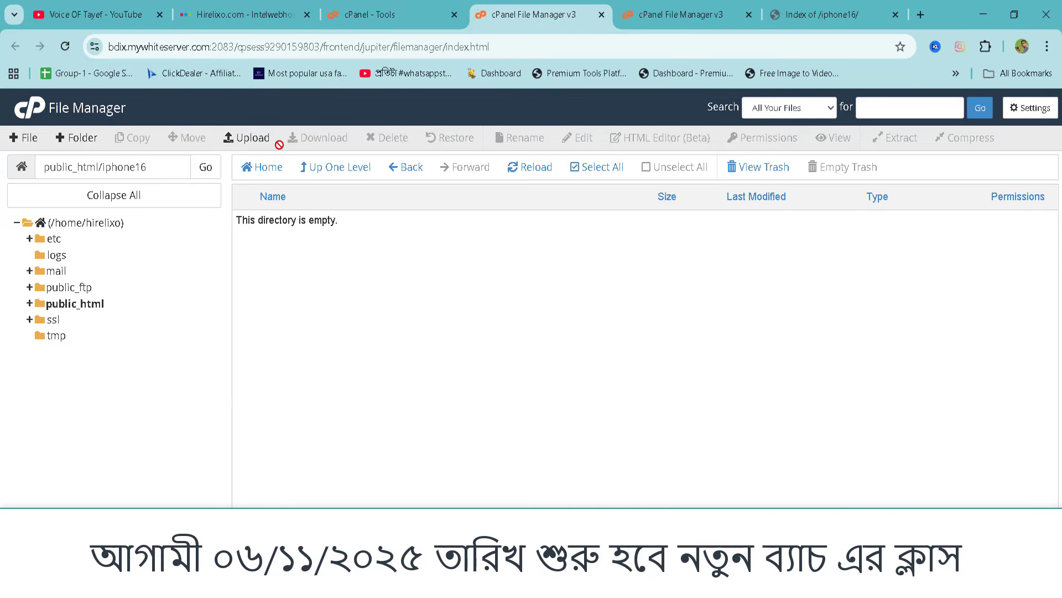
pyautogui.click(252, 137)
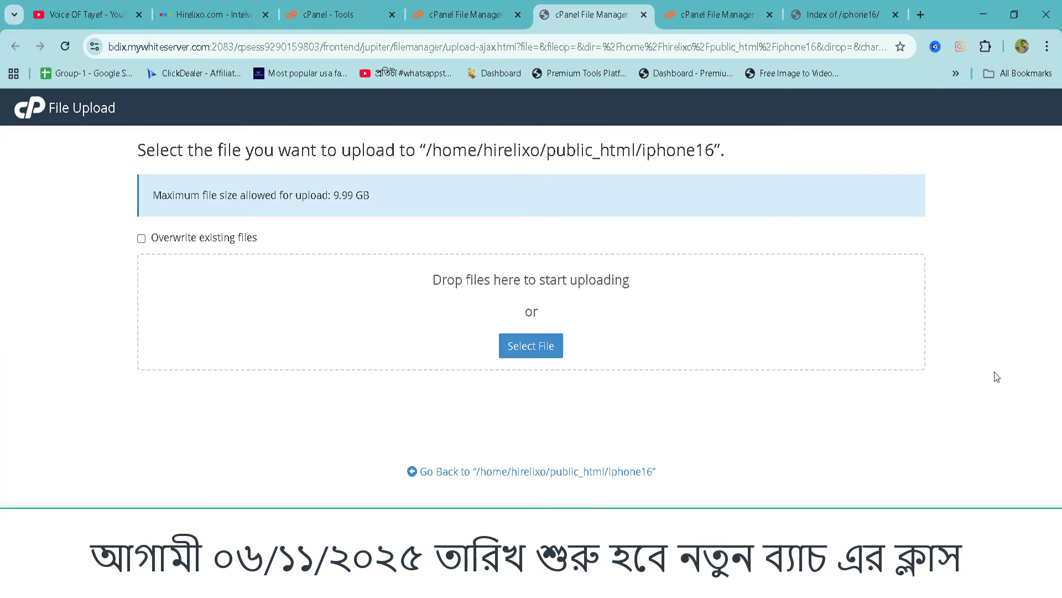
pyautogui.click(532, 346)
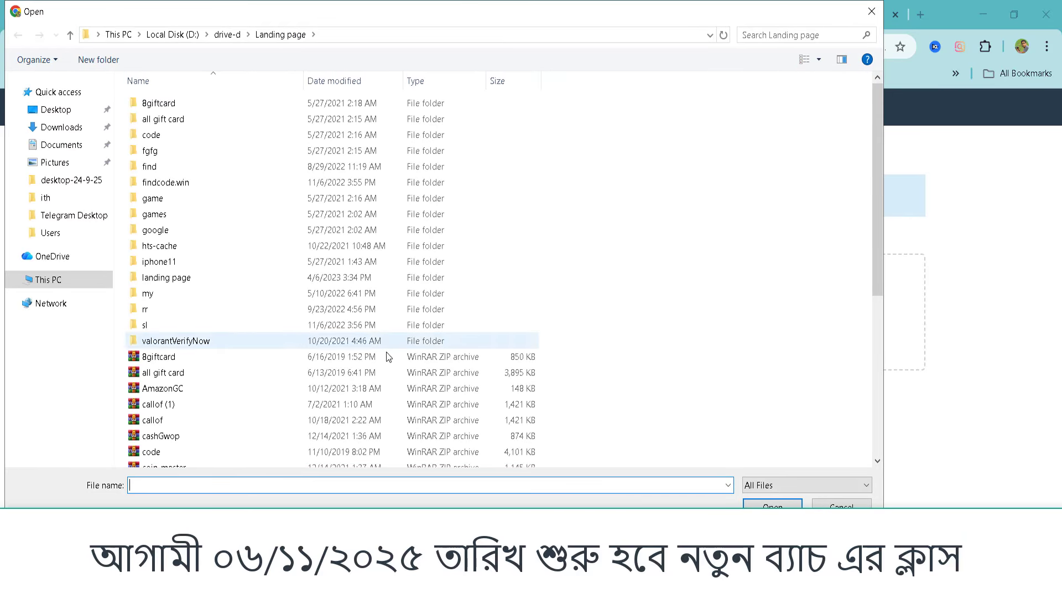
pyautogui.scroll(-6, 340, 335)
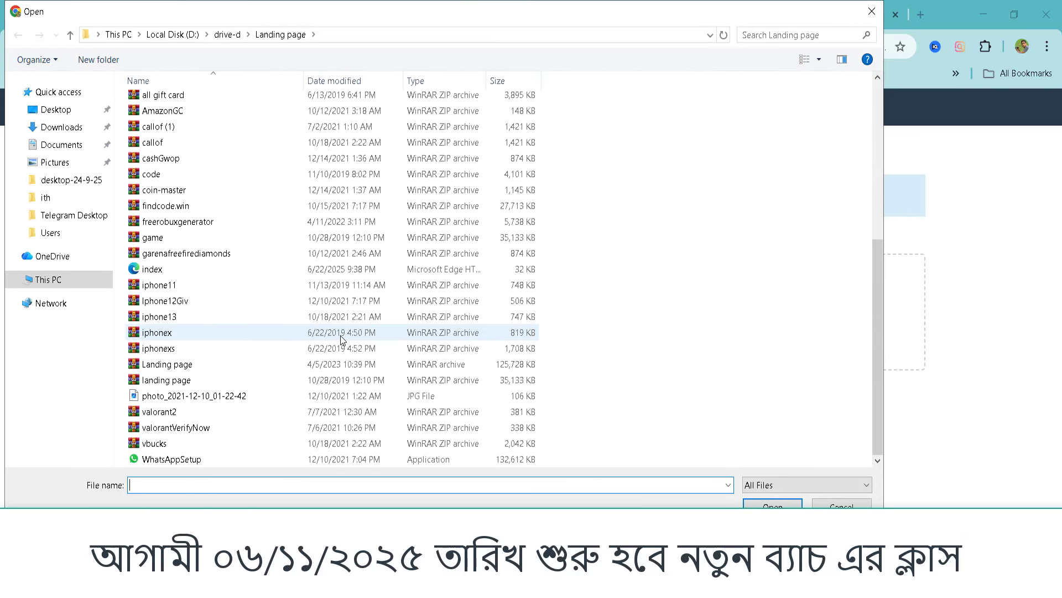
pyautogui.scroll(6, 290, 318)
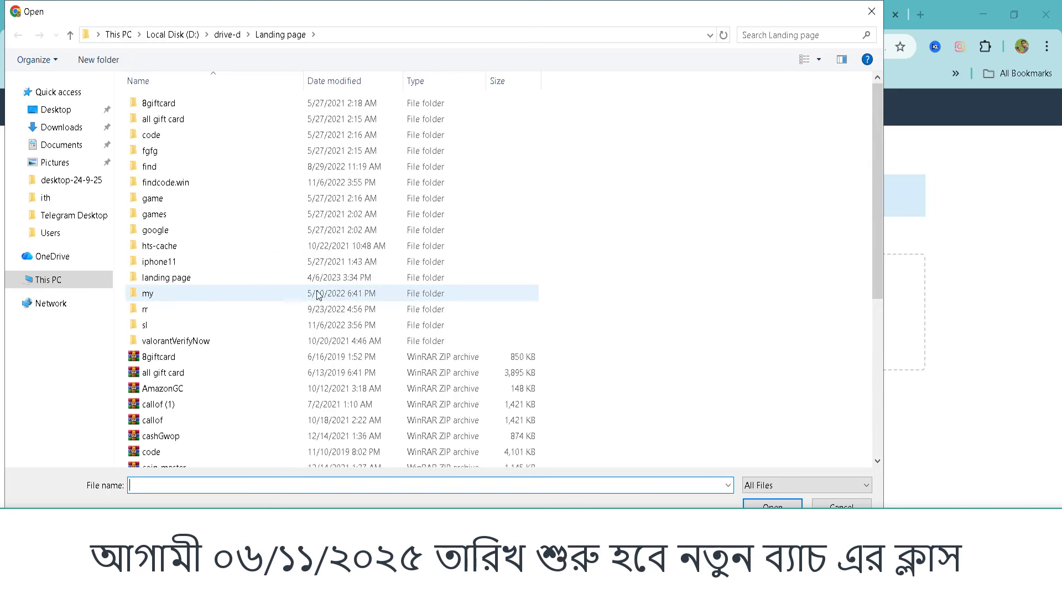
pyautogui.doubleClick(199, 277)
pyautogui.press('BackSpace')
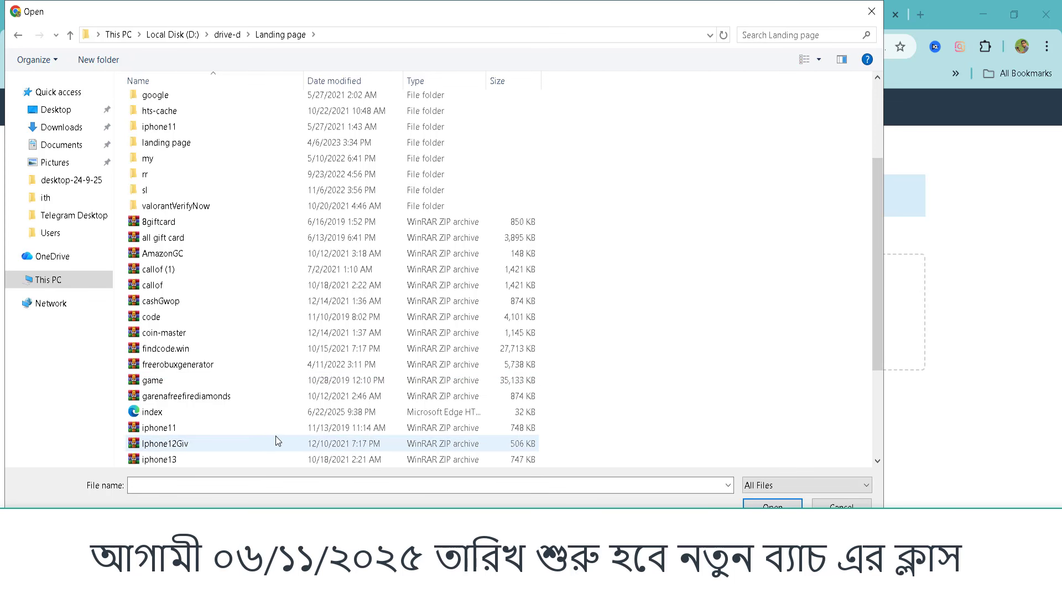
pyautogui.scroll(-3, 271, 442)
pyautogui.doubleClick(197, 317)
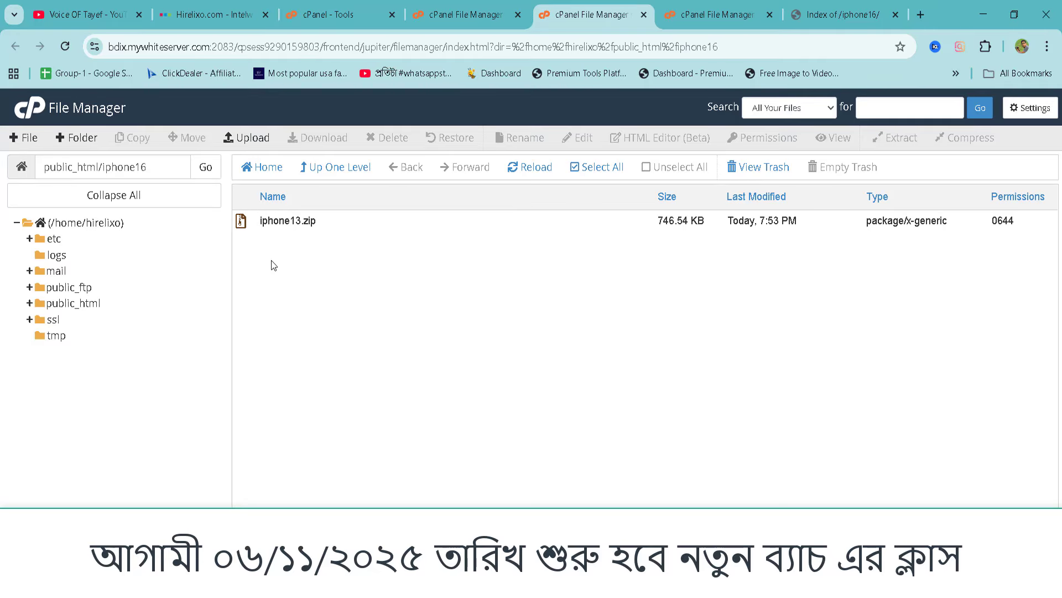
# Extract iphone13.zip inside public_html/iphone16 and refresh the folder listing.
pyautogui.rightClick(241, 222)
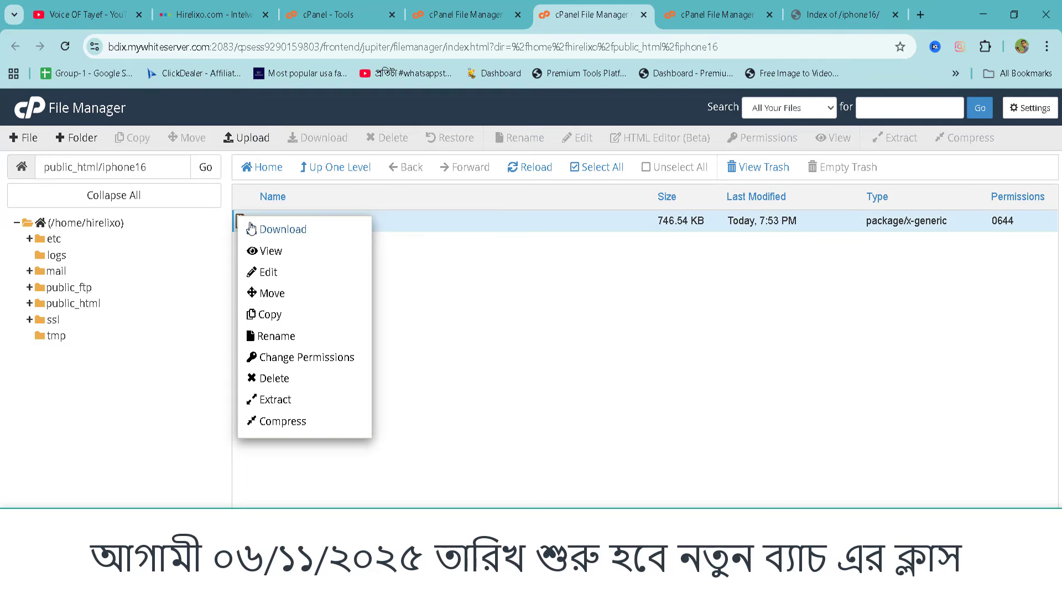
pyautogui.click(299, 400)
pyautogui.click(639, 422)
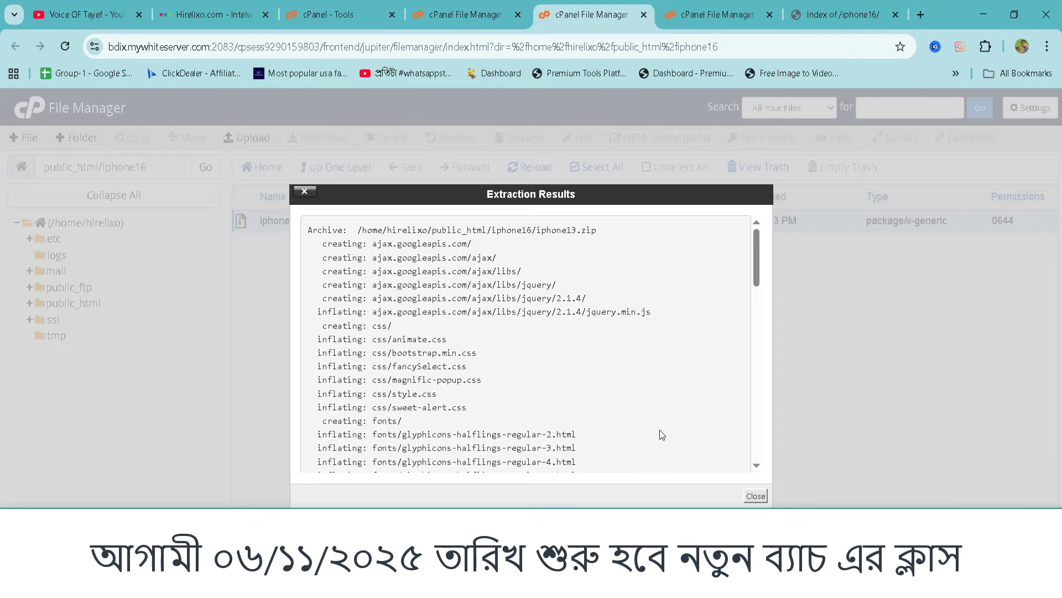
pyautogui.click(756, 496)
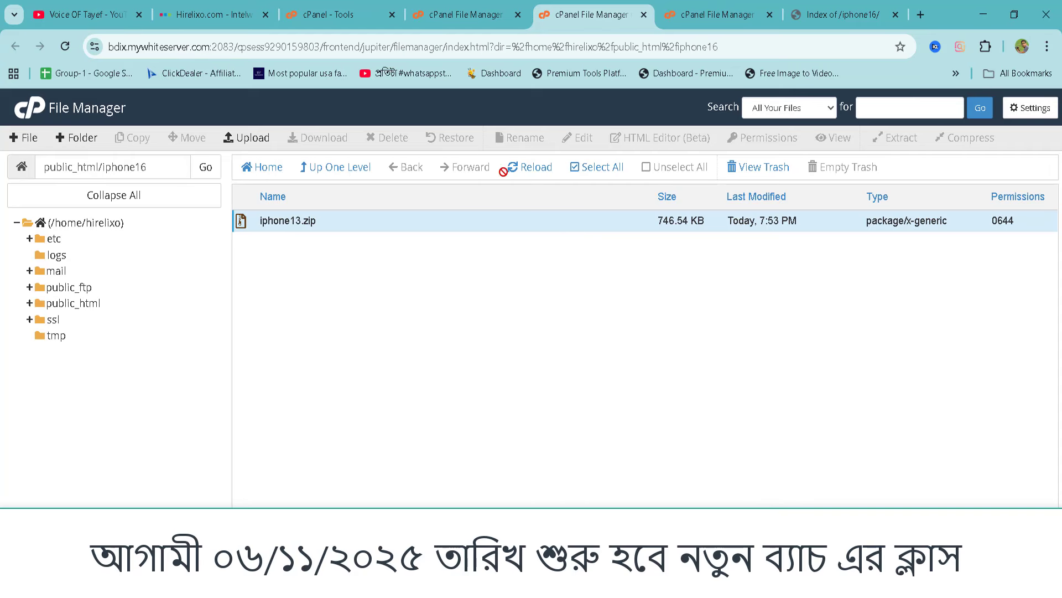
pyautogui.click(525, 169)
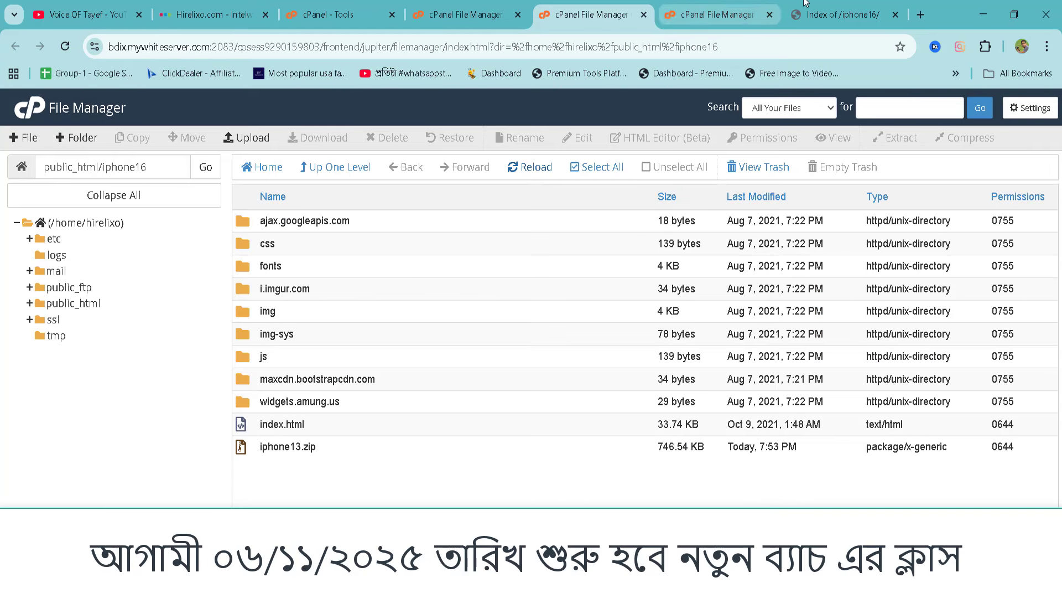
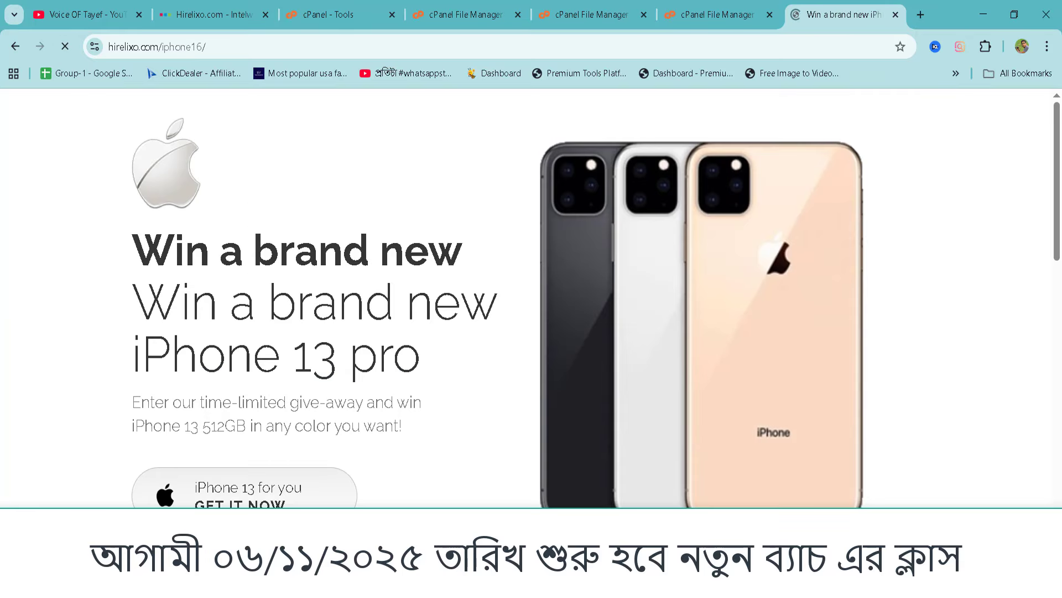
# Look through the live landing page at hirelixo.com/iphone16/ and highlight the iphone16/ part of its address.
pyautogui.scroll(-20, 410, 346)
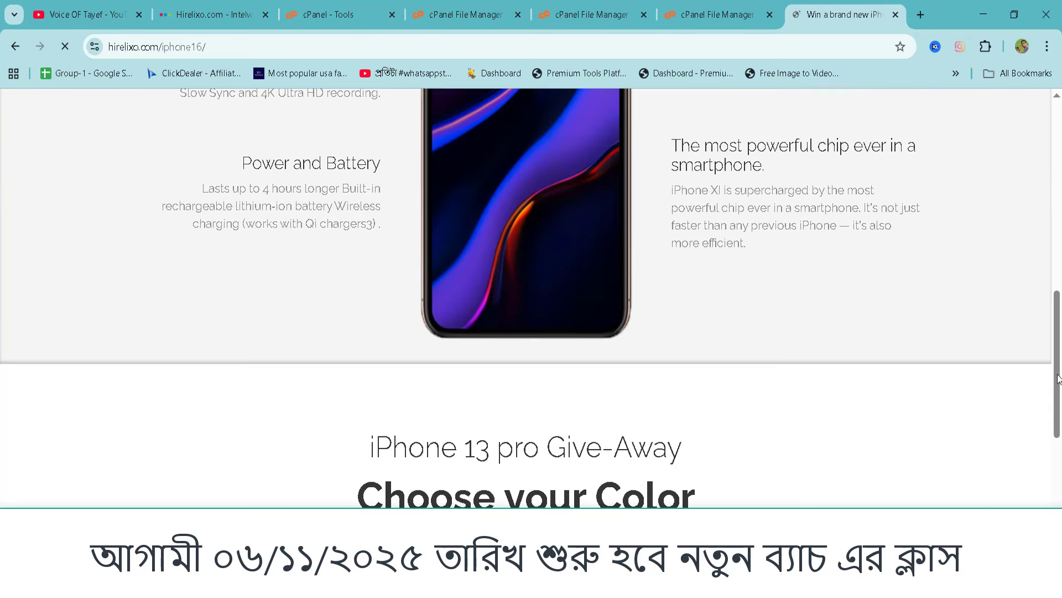
pyautogui.scroll(-2, 1060, 390)
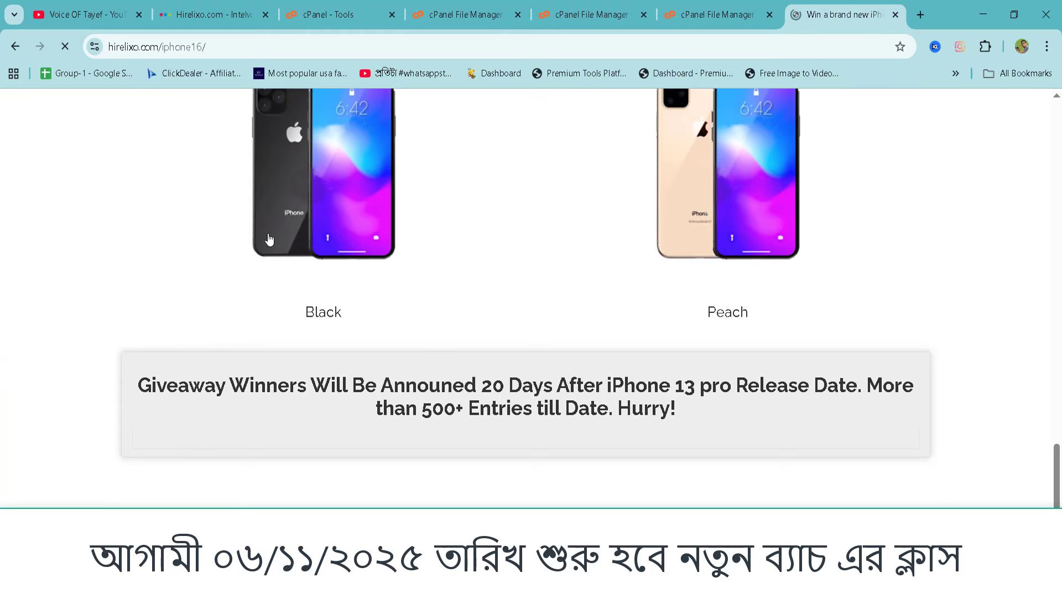
pyautogui.scroll(12, 901, 404)
pyautogui.scroll(-12, 874, 319)
pyautogui.scroll(15, 627, 502)
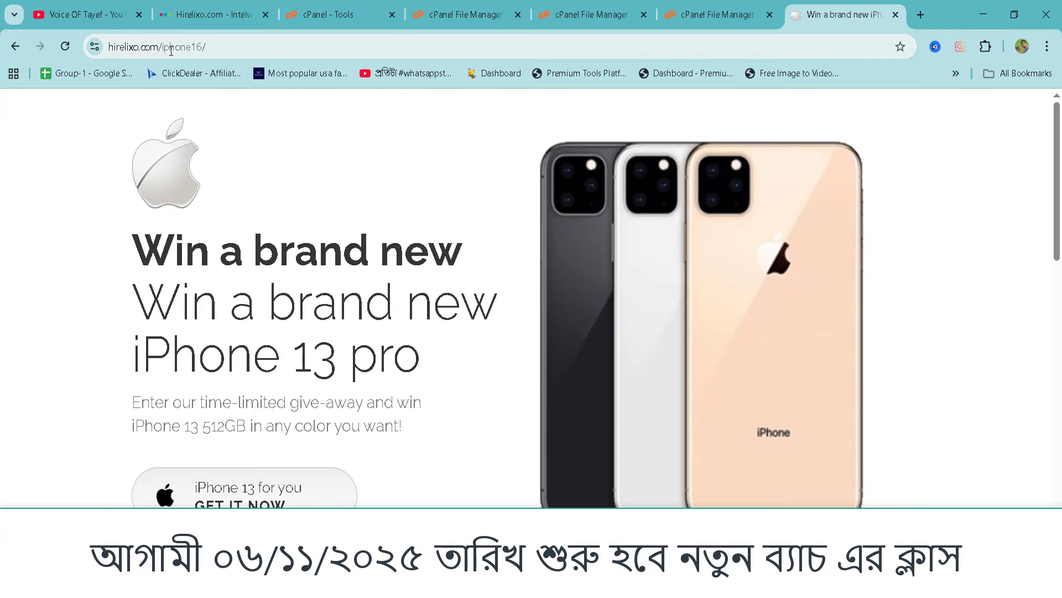
pyautogui.moveTo(161, 48); pyautogui.dragTo(208, 49)
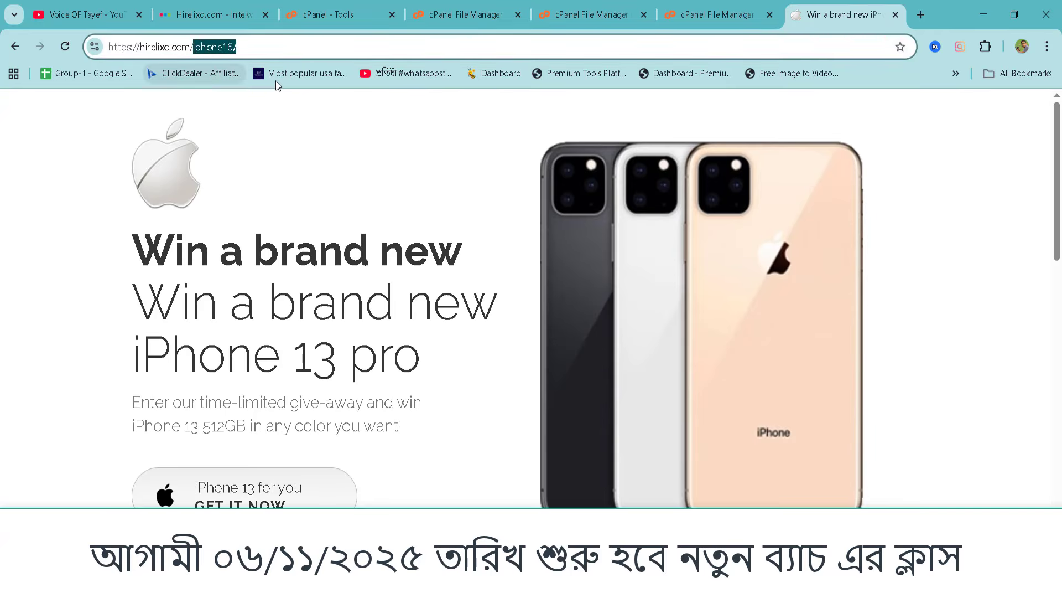
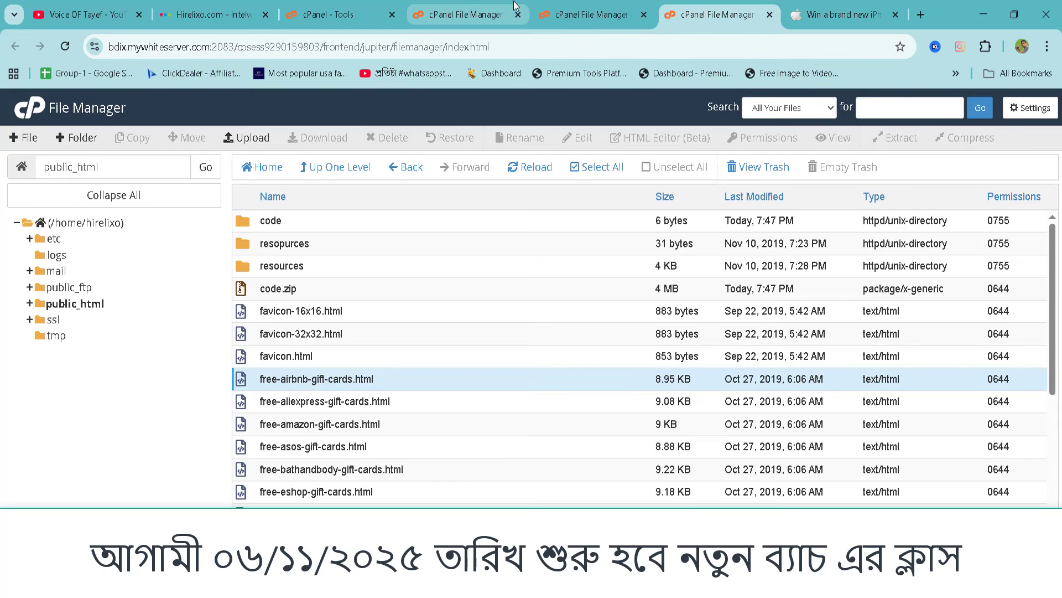
# Open index.html from the public_html/iphone16 folder for editing in the code editor.
pyautogui.click(556, 10)
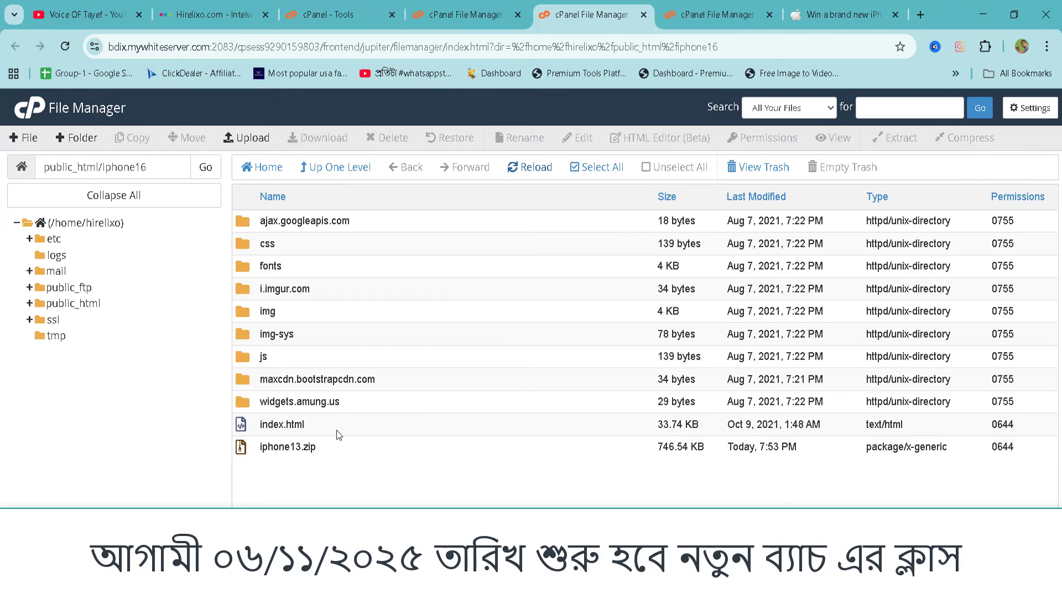
pyautogui.rightClick(311, 430)
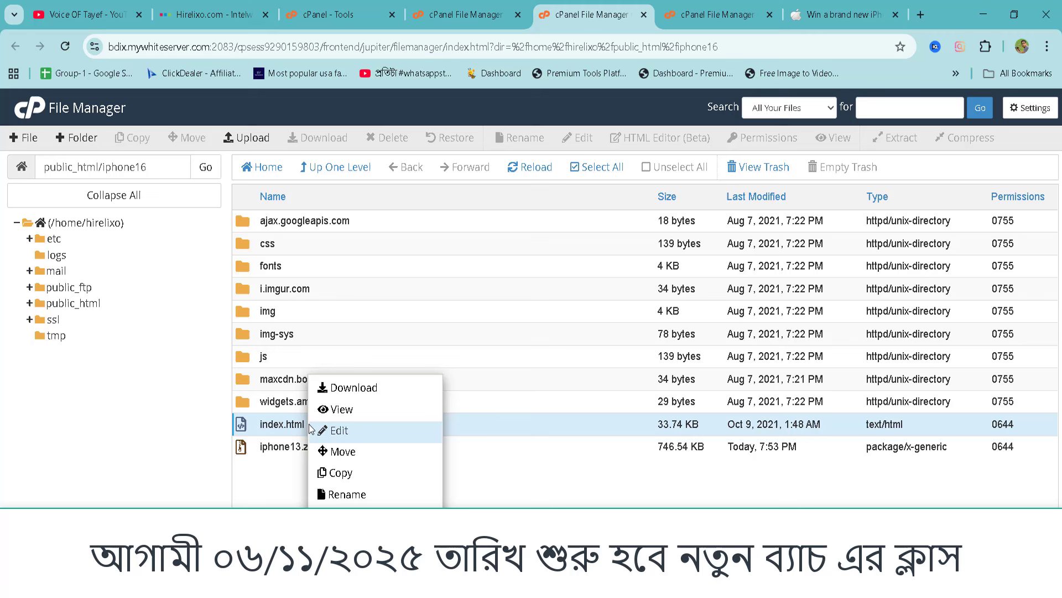
pyautogui.click(351, 435)
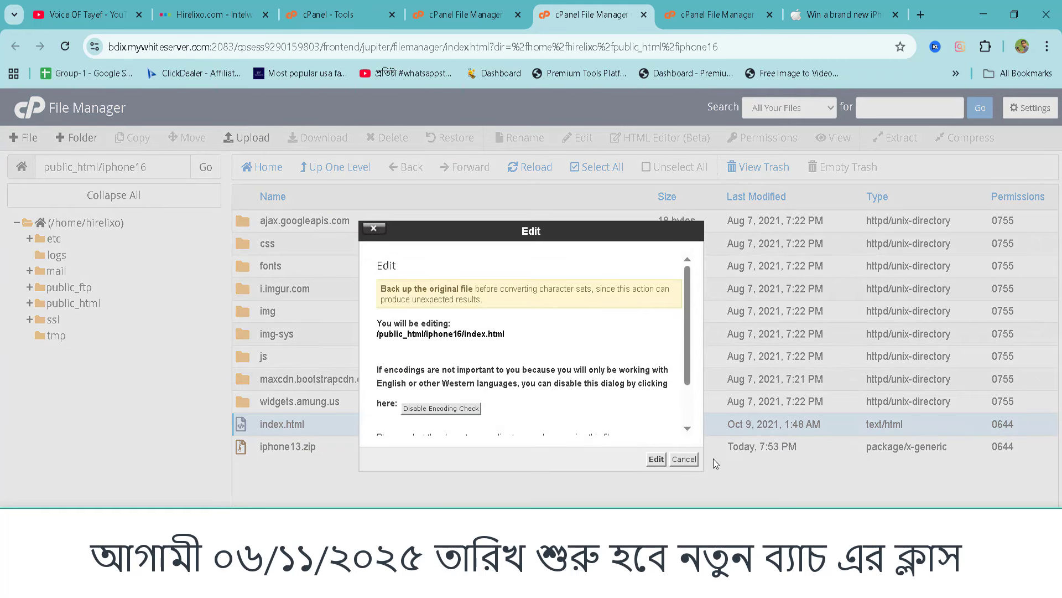
pyautogui.click(656, 459)
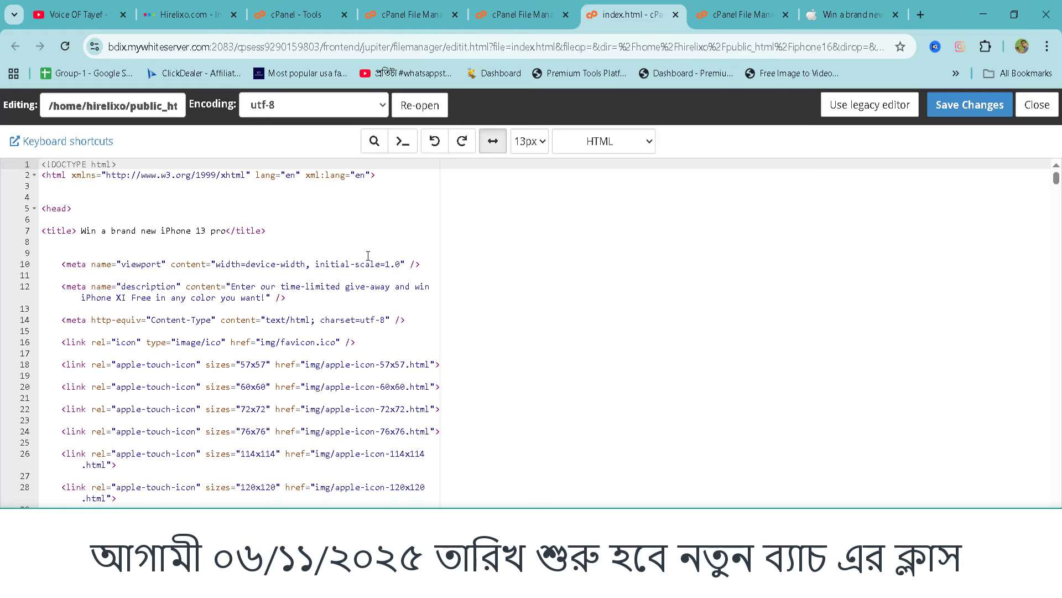
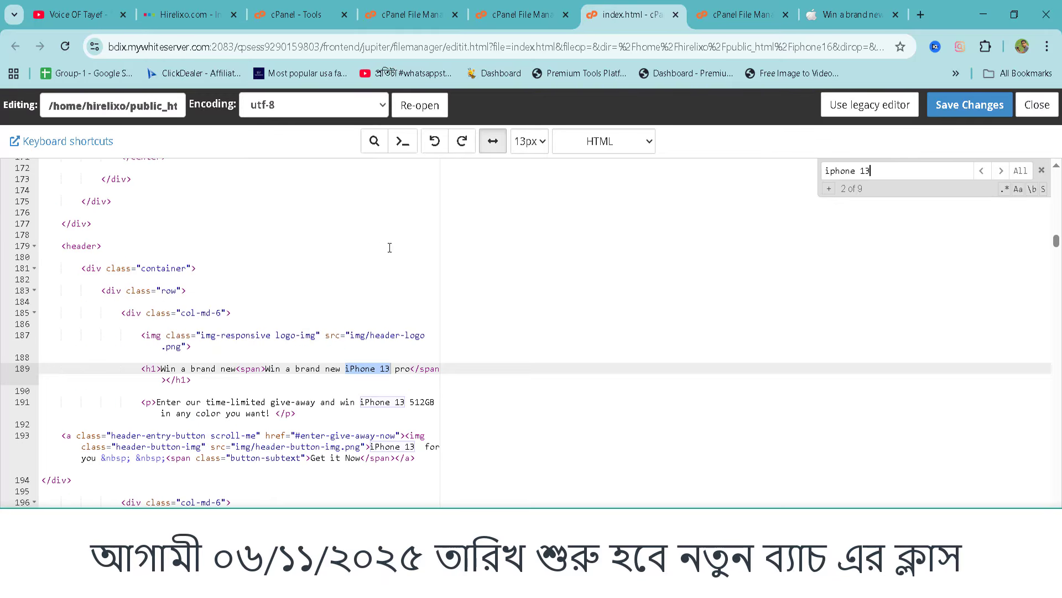
# Find each iPhone 13 mention in index.html, change it to iPhone 16, and save the file.
pyautogui.click(391, 369)
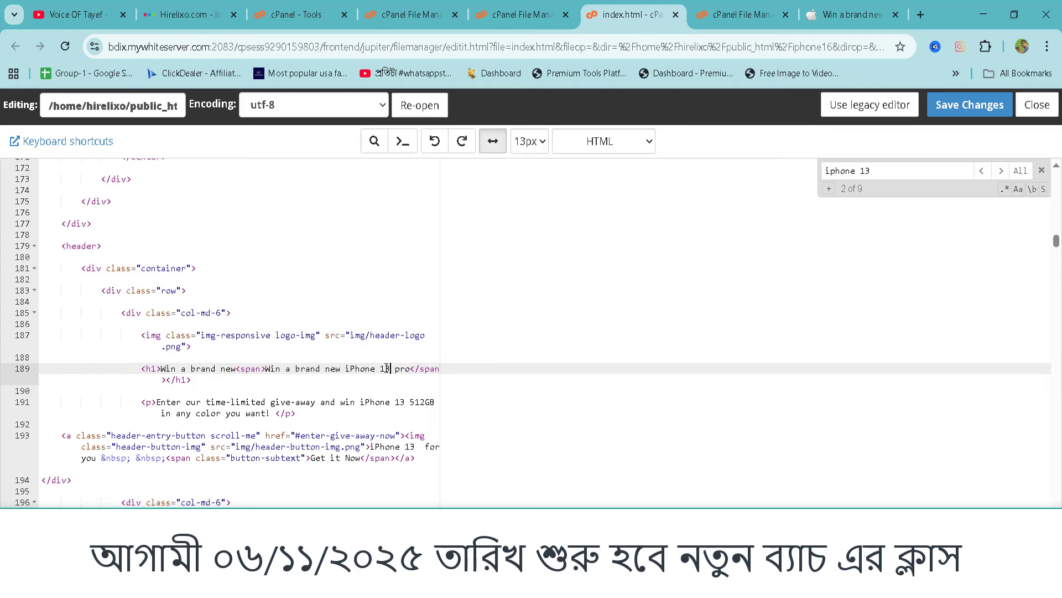
pyautogui.click(982, 170)
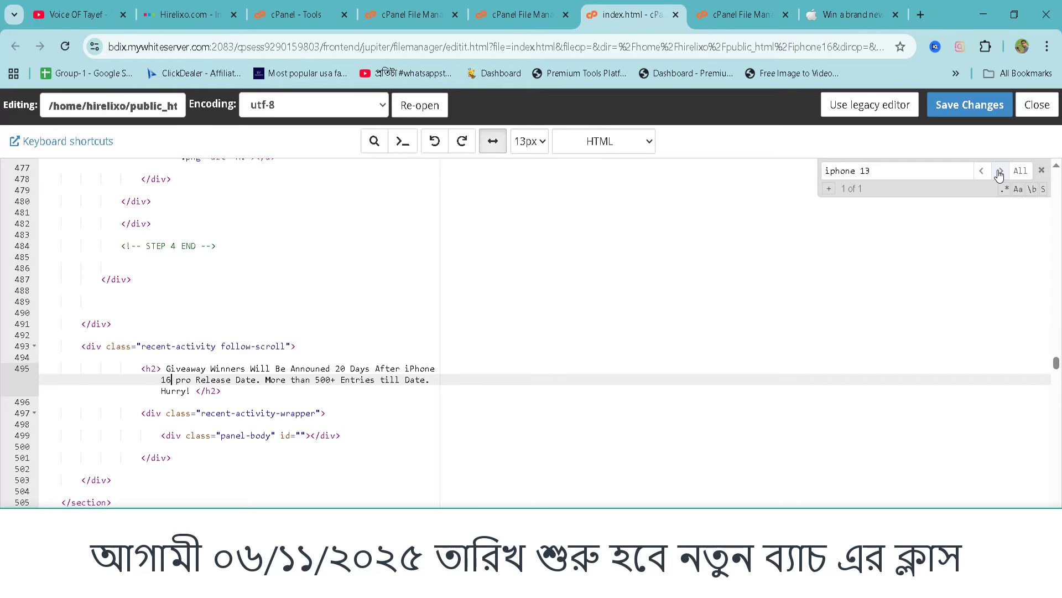
pyautogui.click(1042, 171)
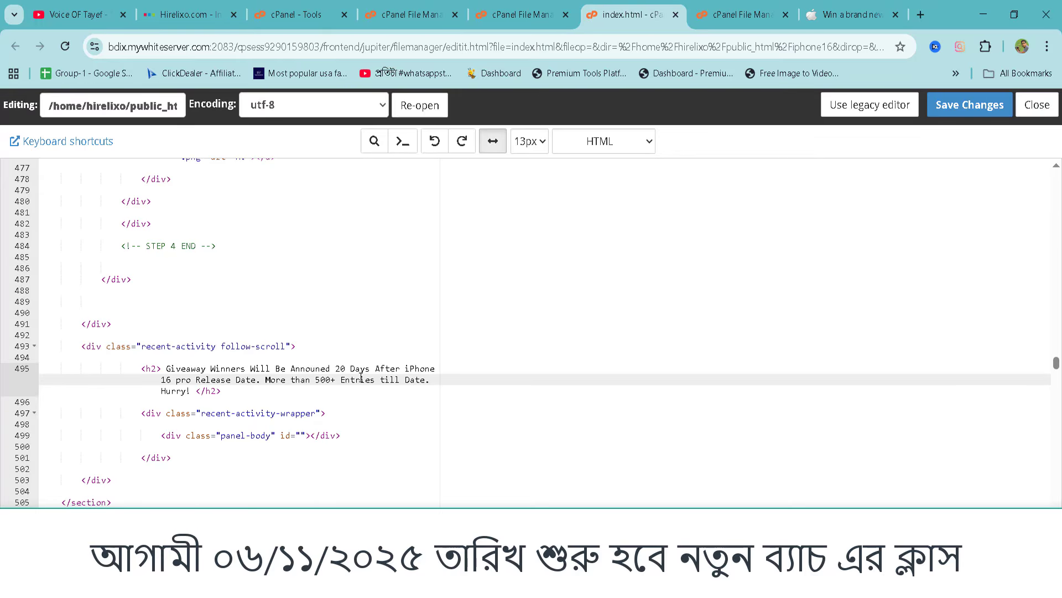
pyautogui.scroll(-3, 380, 371)
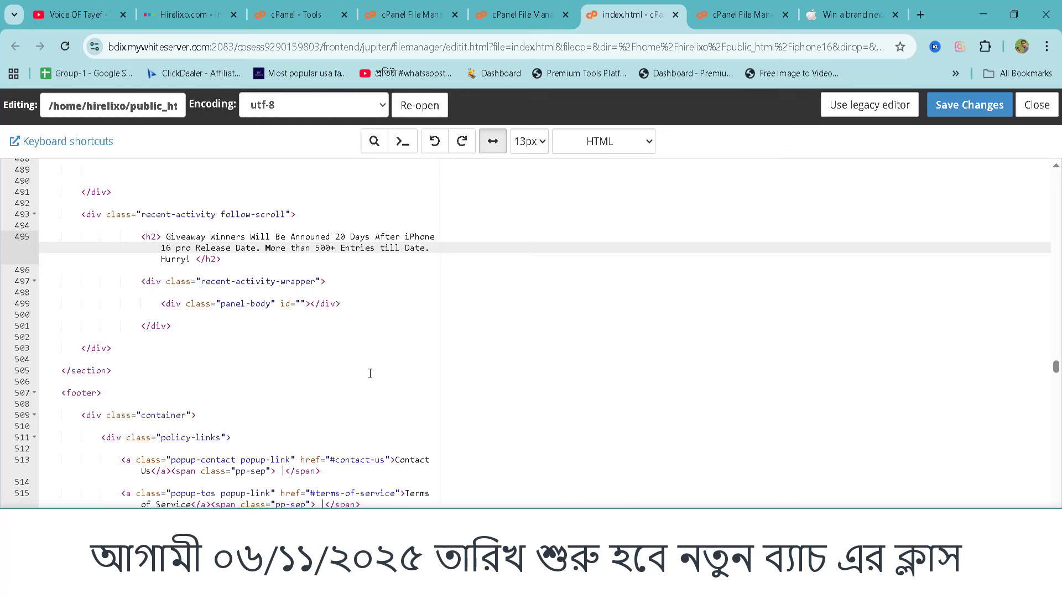
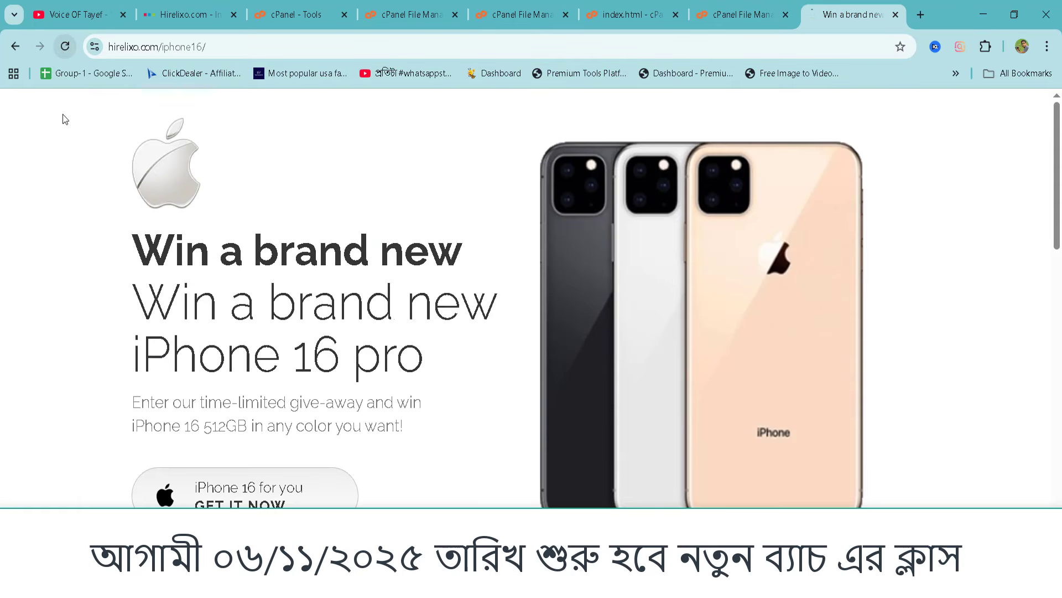
# Review the updated iphone16 landing page, choosing the Peach phone and a capacity in the give-away form.
pyautogui.scroll(-10, 332, 470)
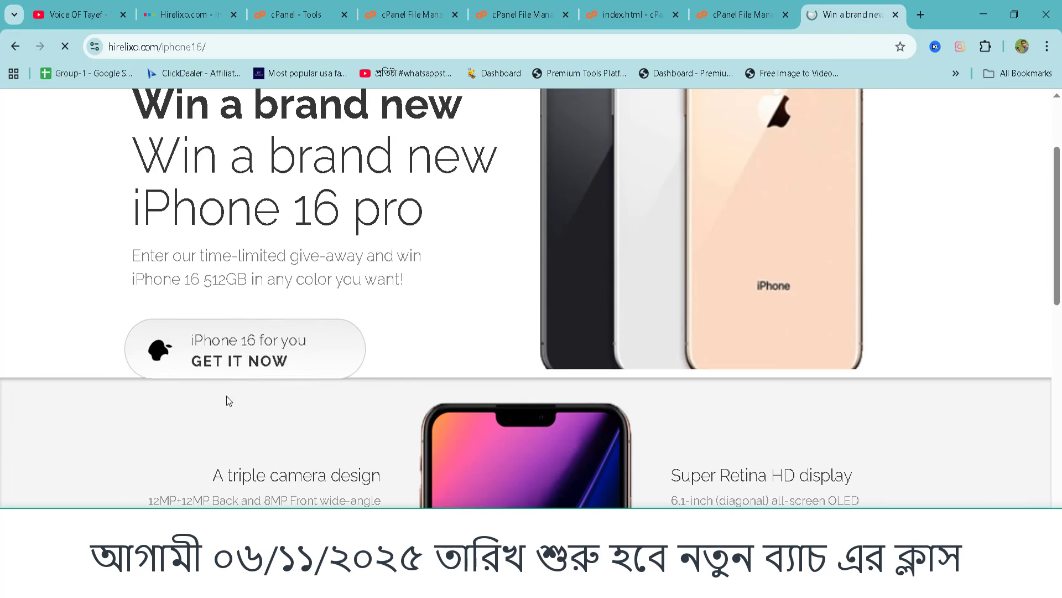
pyautogui.scroll(-5, 509, 332)
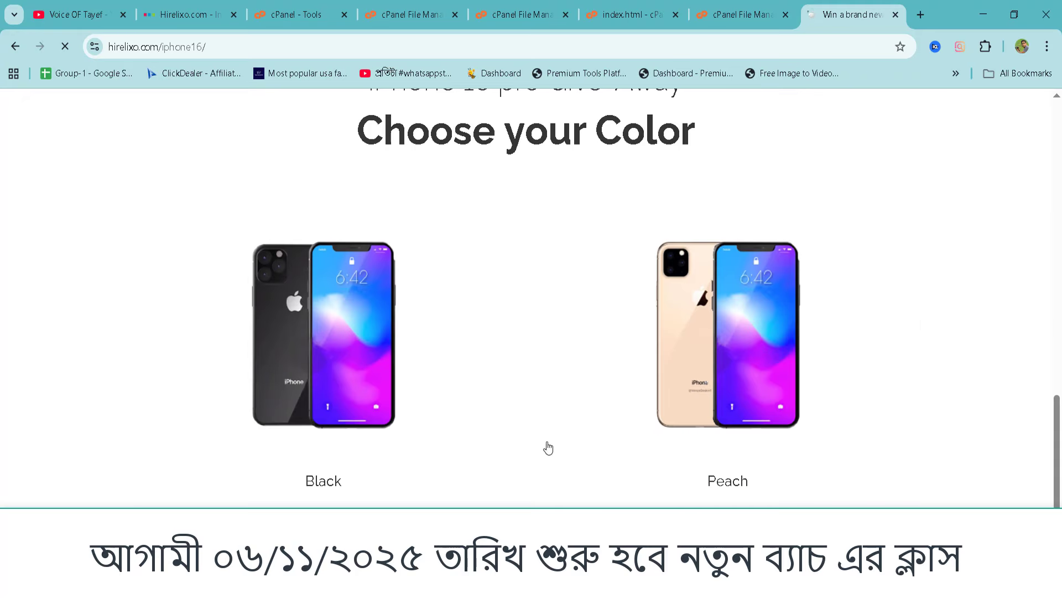
pyautogui.scroll(-3, 859, 351)
pyautogui.click(780, 258)
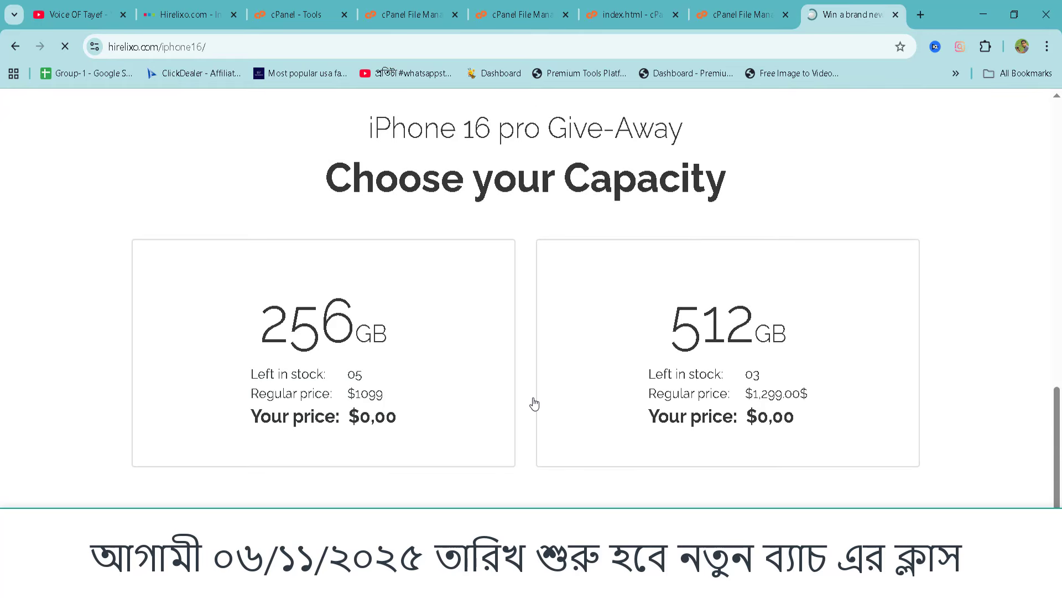
pyautogui.scroll(-2, 533, 403)
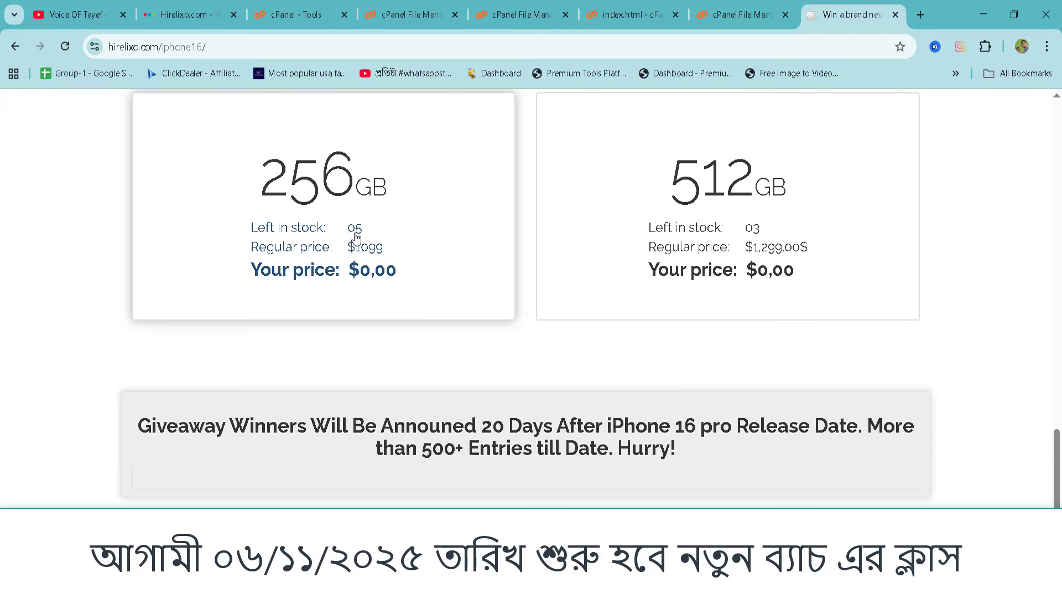
pyautogui.scroll(3, 446, 355)
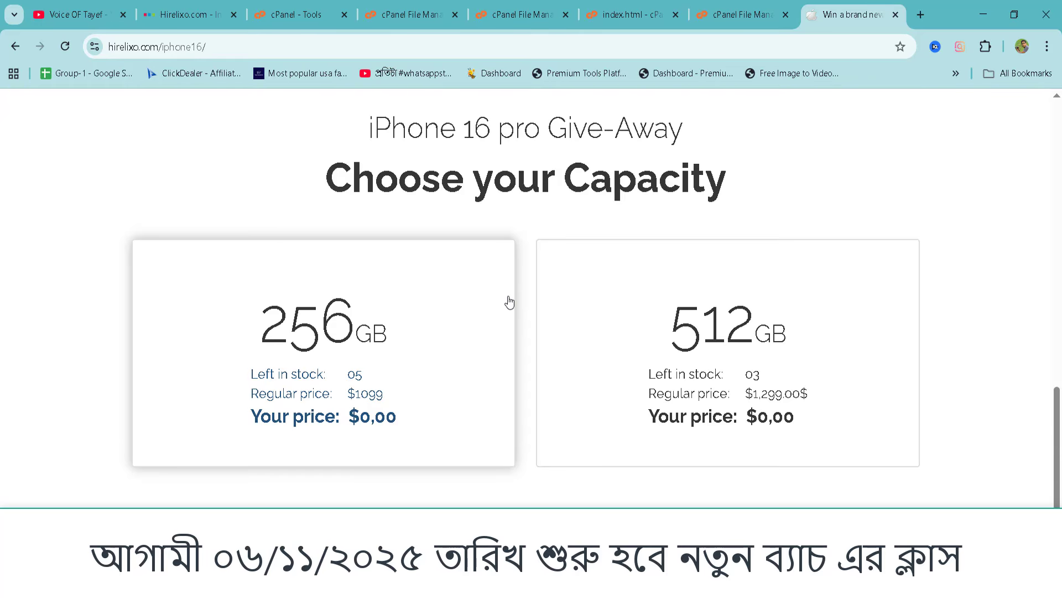
pyautogui.scroll(-3, 339, 299)
pyautogui.scroll(10, 570, 275)
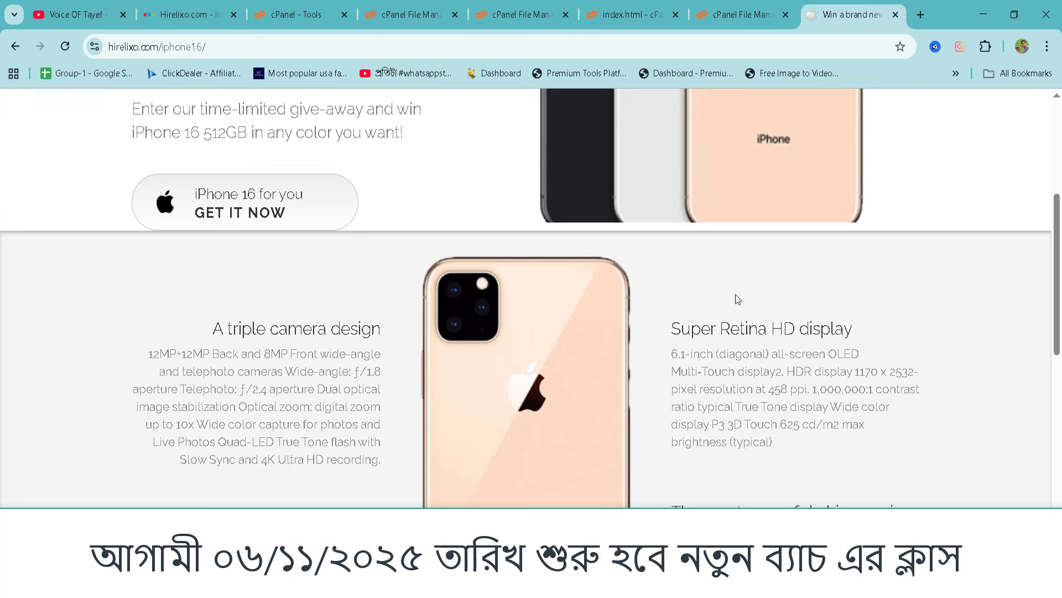
pyautogui.scroll(-10, 738, 302)
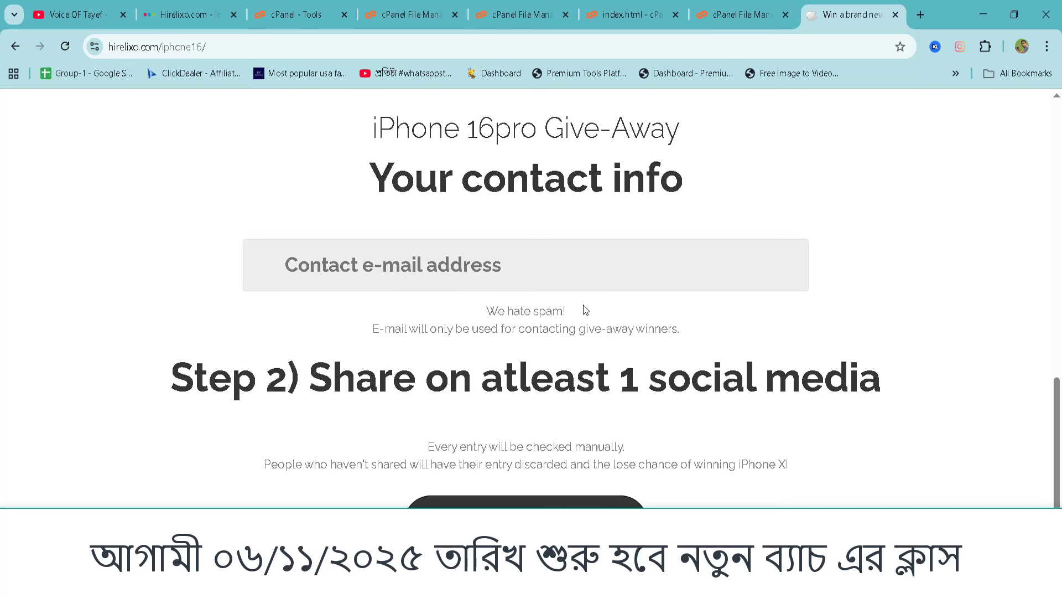
# Fill in the contact e-mail from the saved suggestion and submit the give-away entry.
pyautogui.click(414, 266)
pyautogui.click(415, 339)
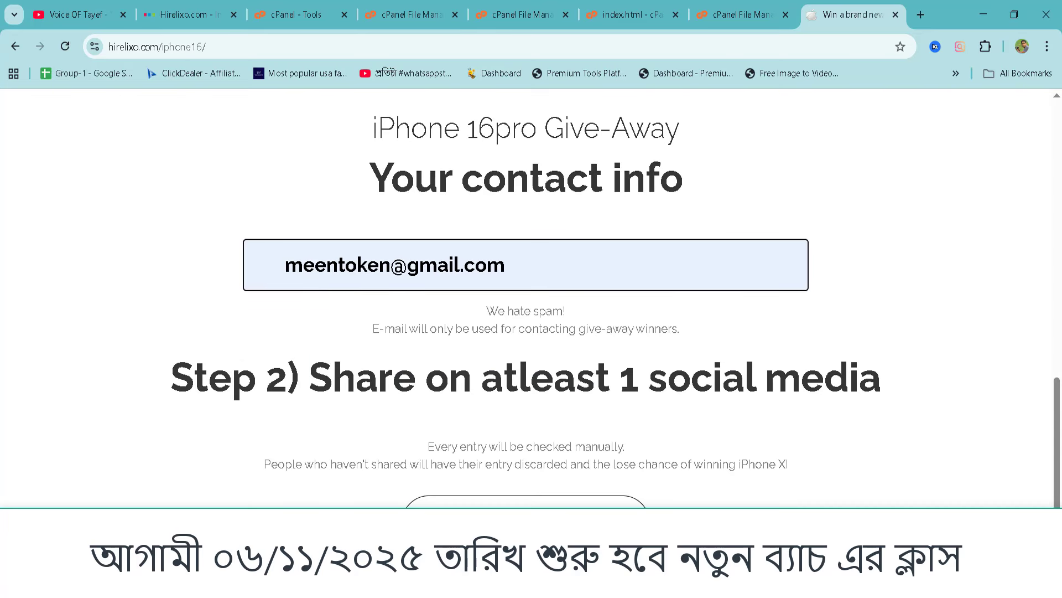
pyautogui.click(565, 519)
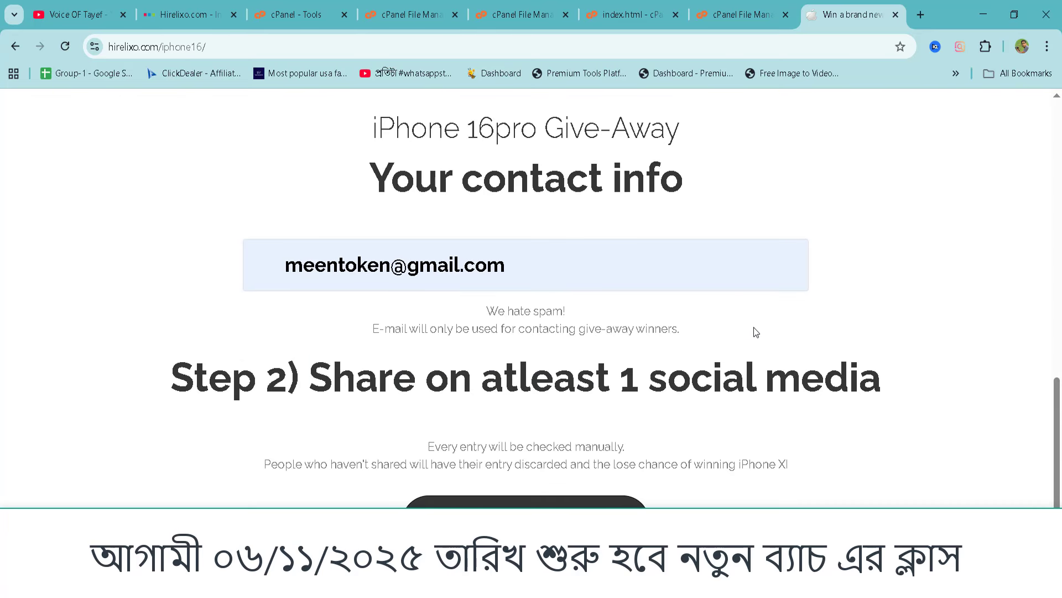
pyautogui.scroll(-4, 720, 359)
pyautogui.click(645, 303)
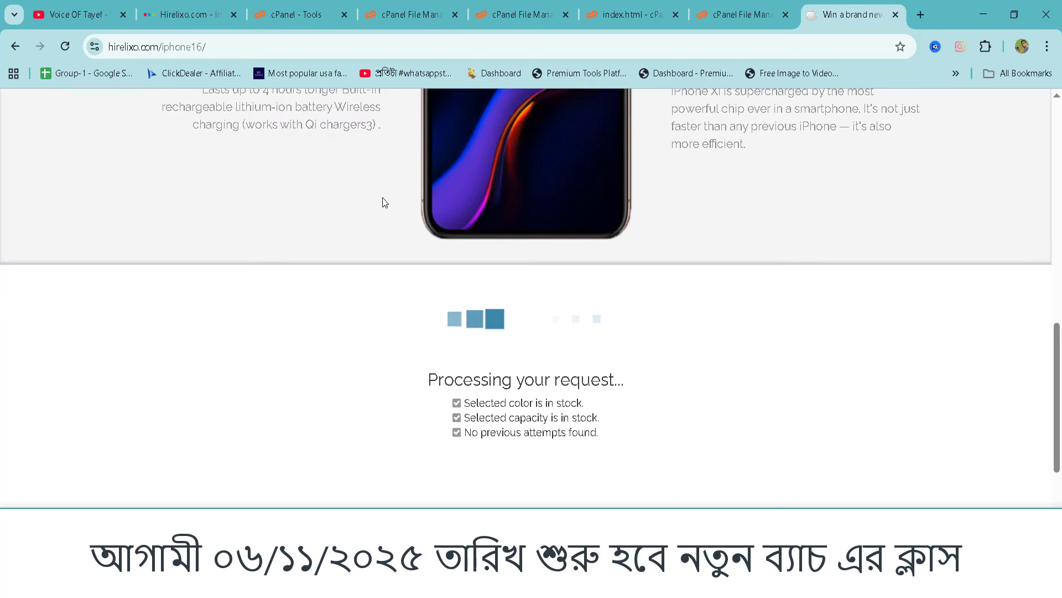
# Search the index.html code for https and select the human verification URL in the link tag.
pyautogui.click(526, 20)
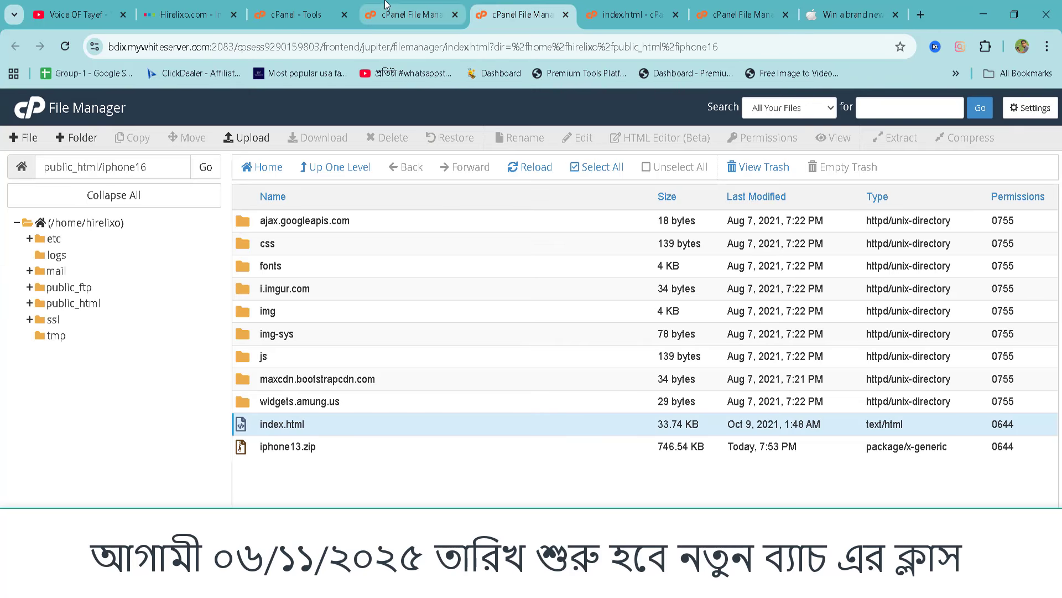
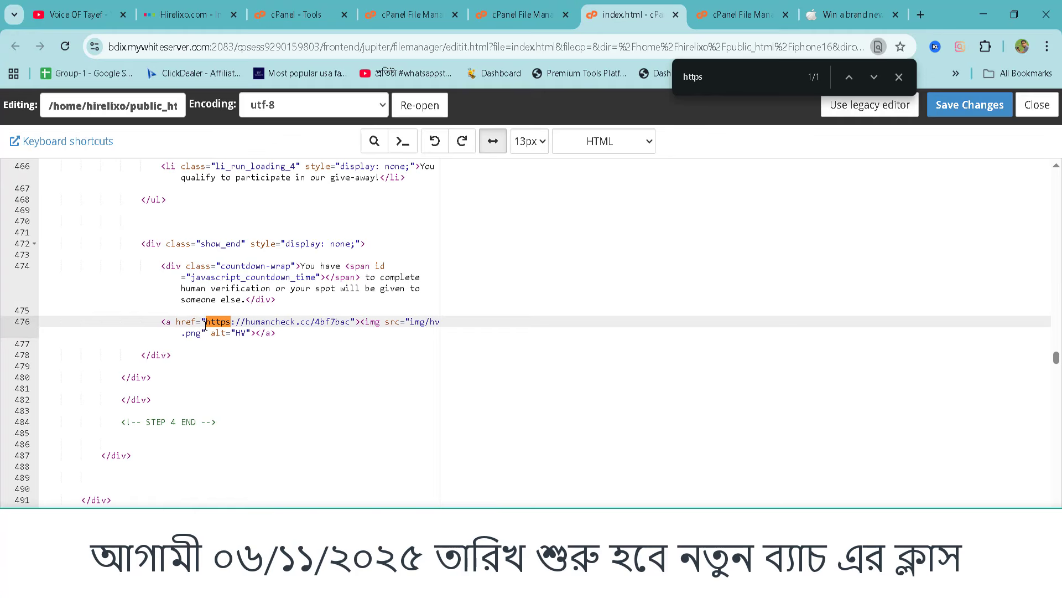
pyautogui.moveTo(206, 321); pyautogui.dragTo(352, 322)
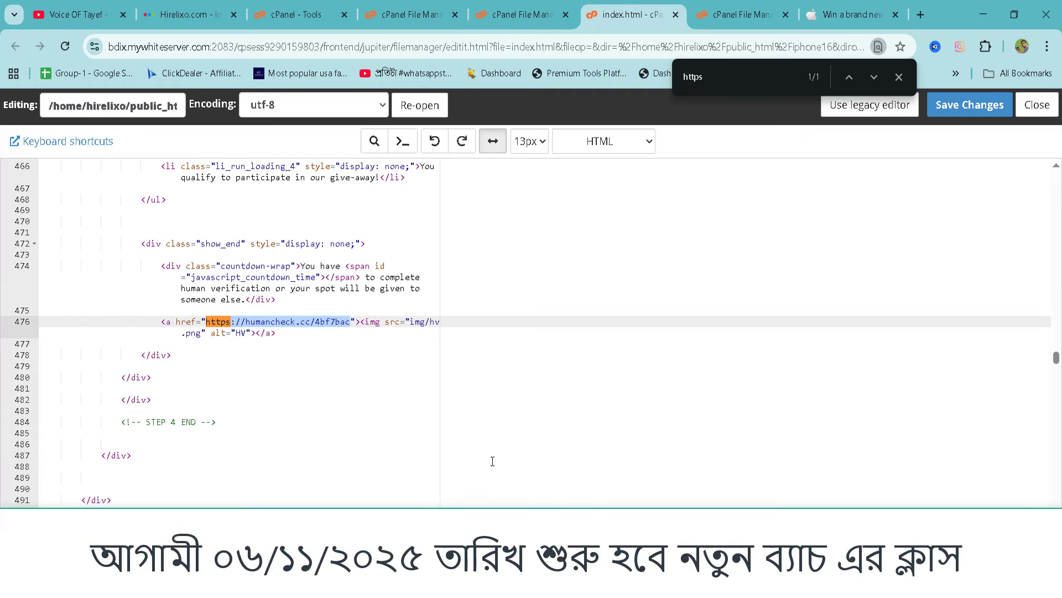
# Search the editor page for iframe and herc, then clear and close the search.
pyautogui.doubleClick(753, 76)
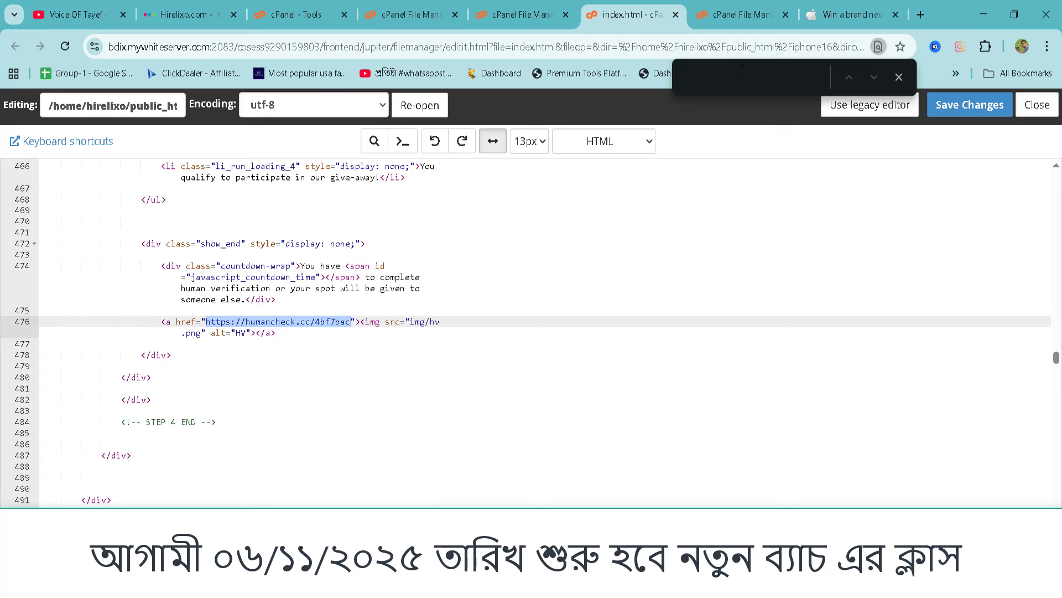
pyautogui.write('iframe')
pyautogui.press('BackSpace')
pyautogui.press('BackSpace')
pyautogui.press('BackSpace')
pyautogui.press('BackSpace')
pyautogui.press('BackSpace')
pyautogui.press('BackSpace')
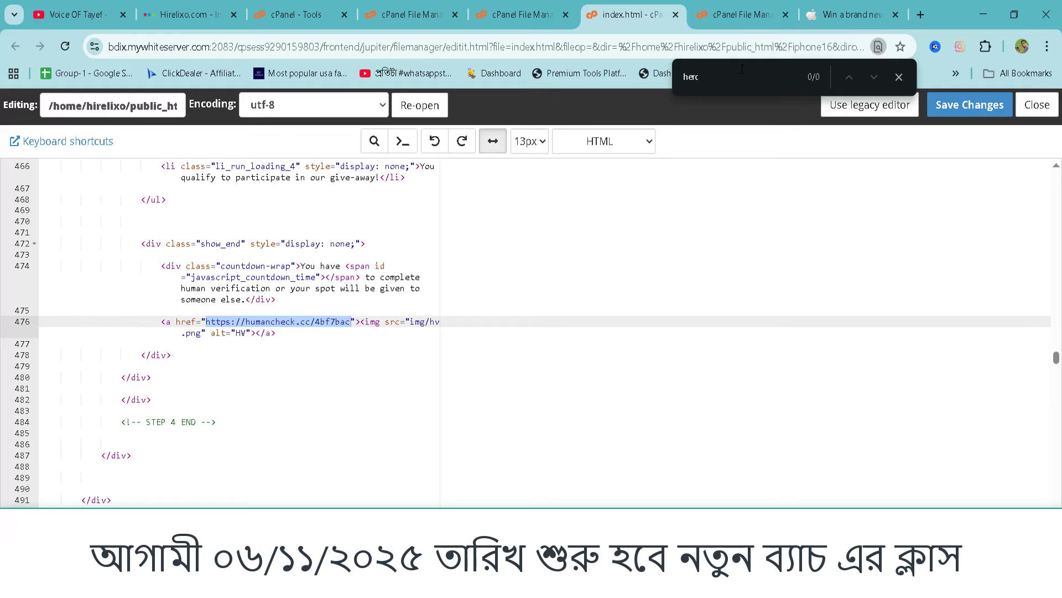
pyautogui.press('BackSpace')
pyautogui.press('BackSpace')
pyautogui.press('BackSpace')
pyautogui.press('BackSpace')
pyautogui.click(903, 77)
# Examine the remaining index.html code below the human verification link, from the footer and policy texts to the countdown script.
pyautogui.scroll(-10, 340, 403)
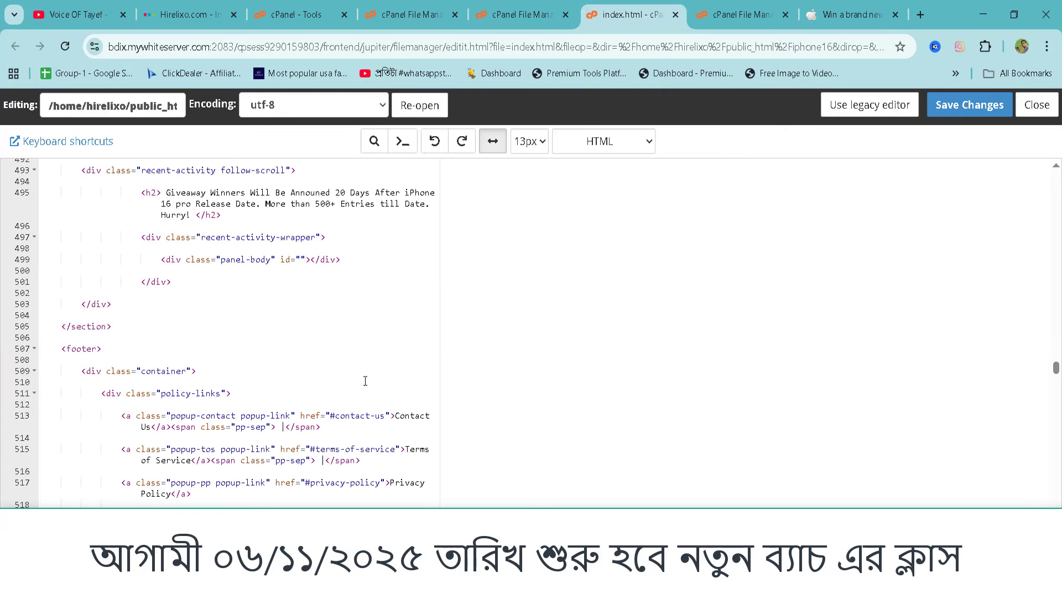
pyautogui.scroll(-20, 415, 375)
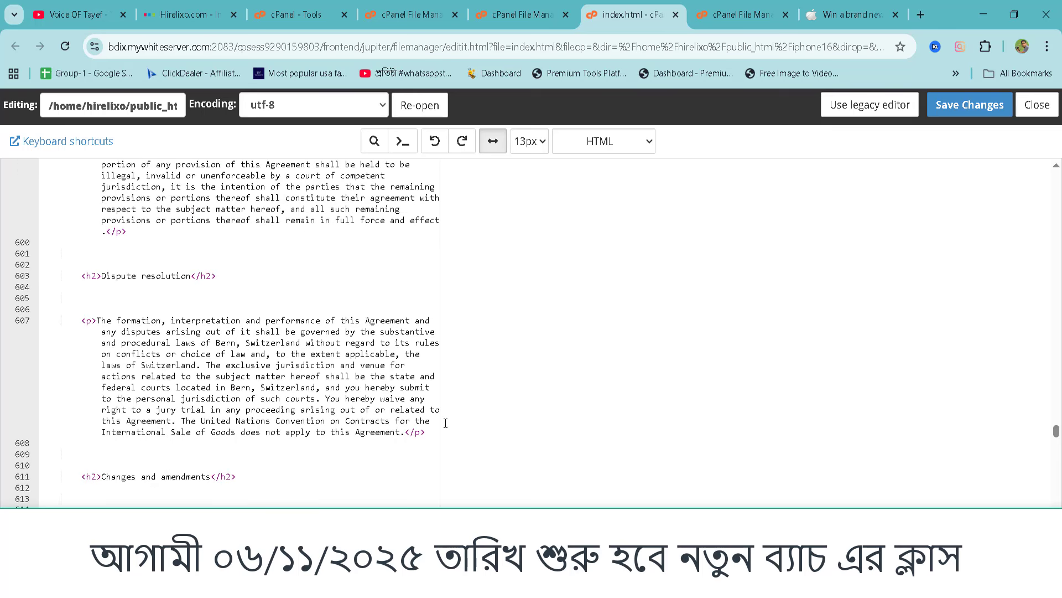
pyautogui.scroll(-5, 452, 426)
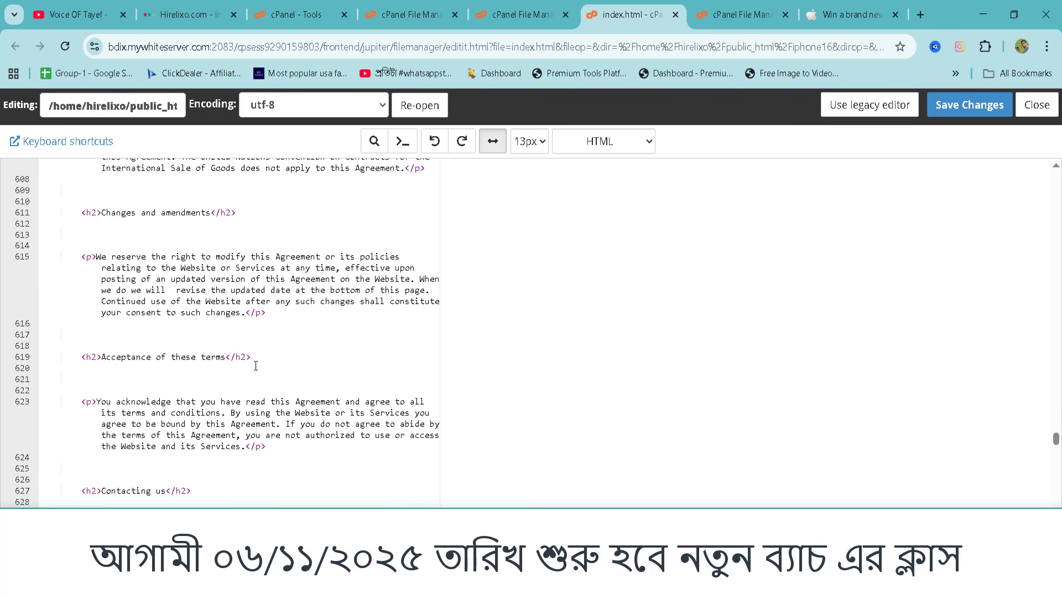
pyautogui.scroll(-8, 295, 356)
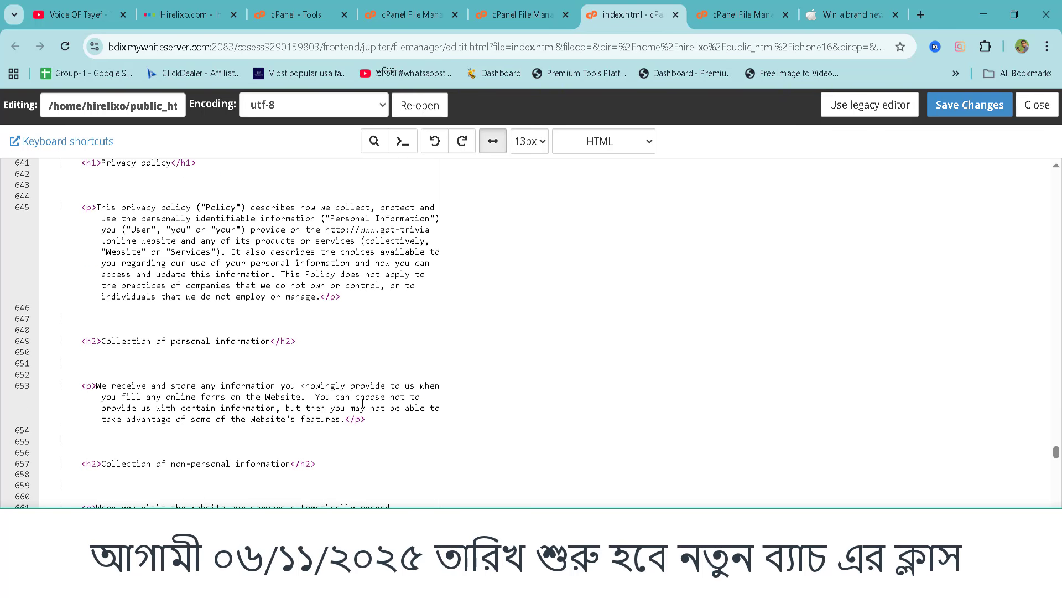
pyautogui.scroll(-3, 357, 404)
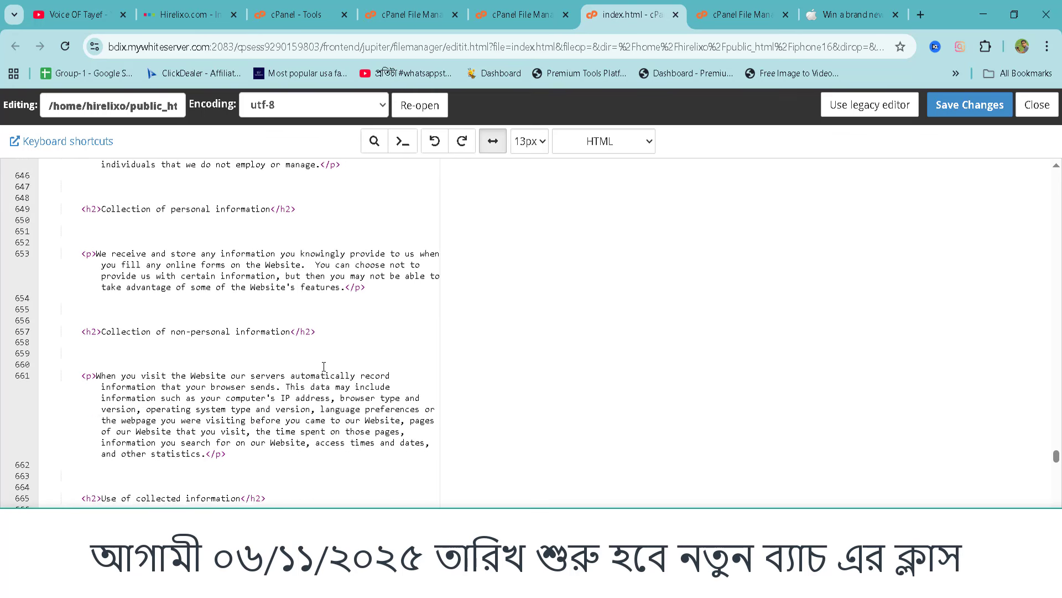
pyautogui.scroll(-10, 365, 354)
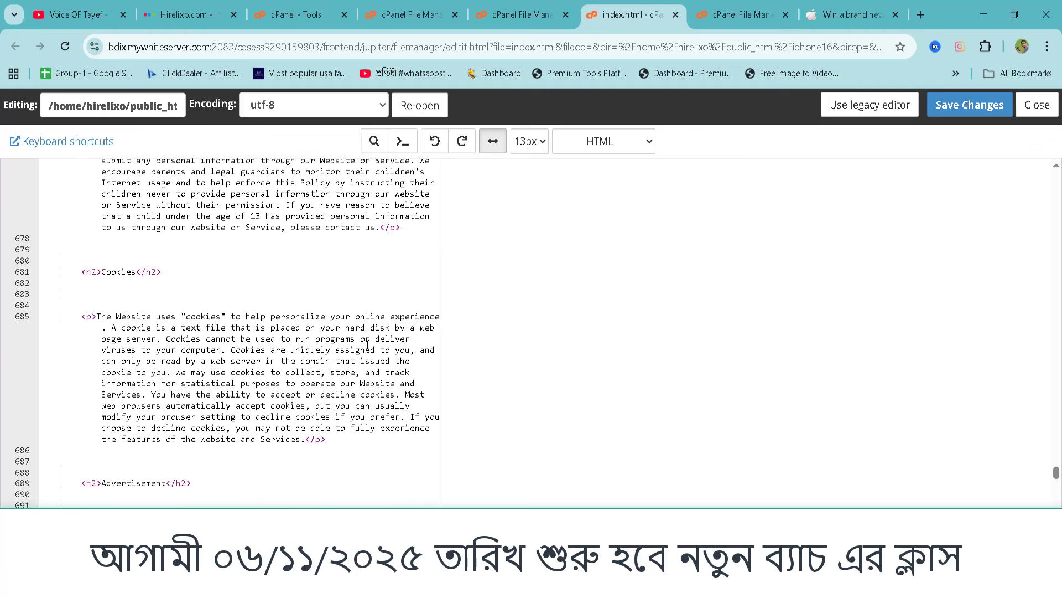
pyautogui.scroll(-20, 372, 339)
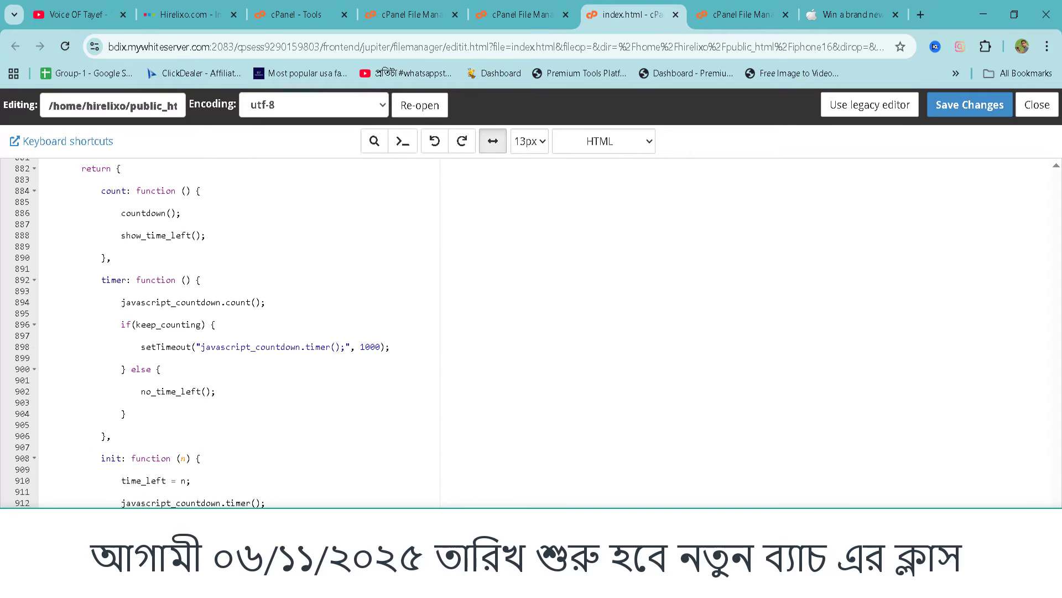
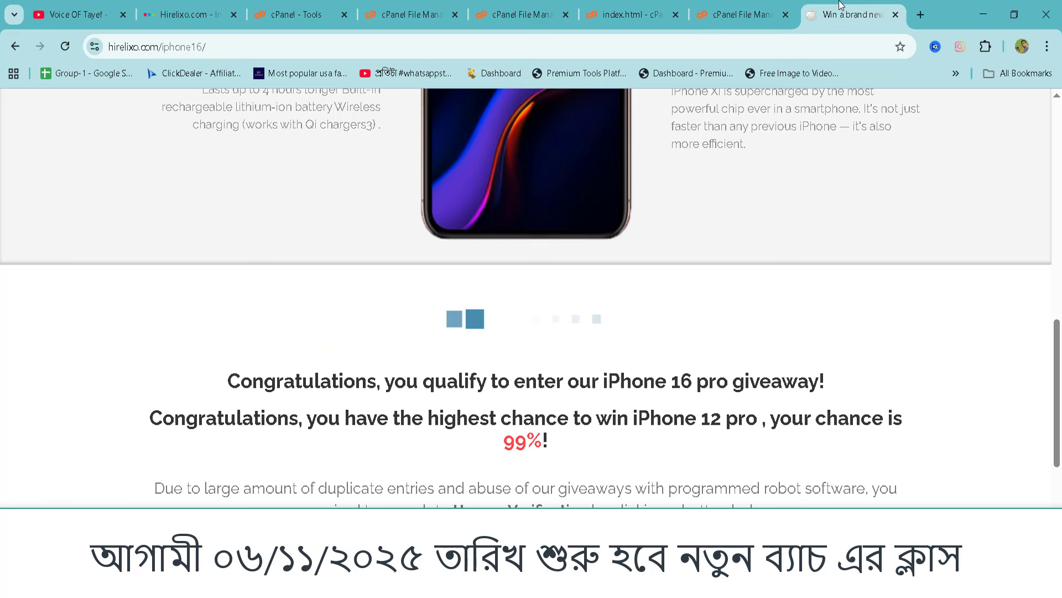
# Follow the human verification link on the iphone16 landing page to check its destination, and close that page.
pyautogui.click(850, 15)
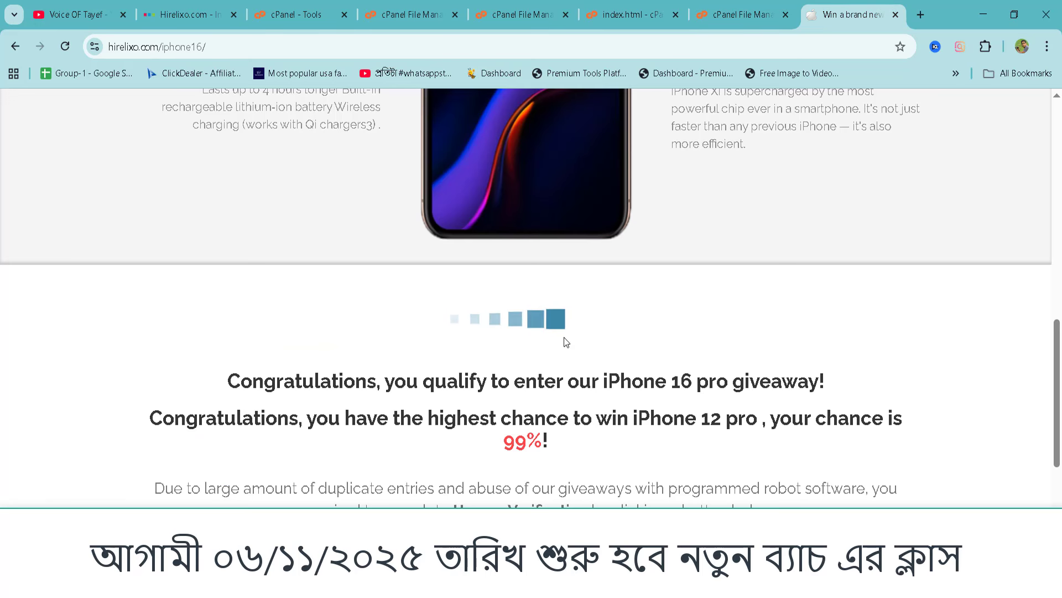
pyautogui.scroll(-5, 579, 384)
pyautogui.click(487, 433)
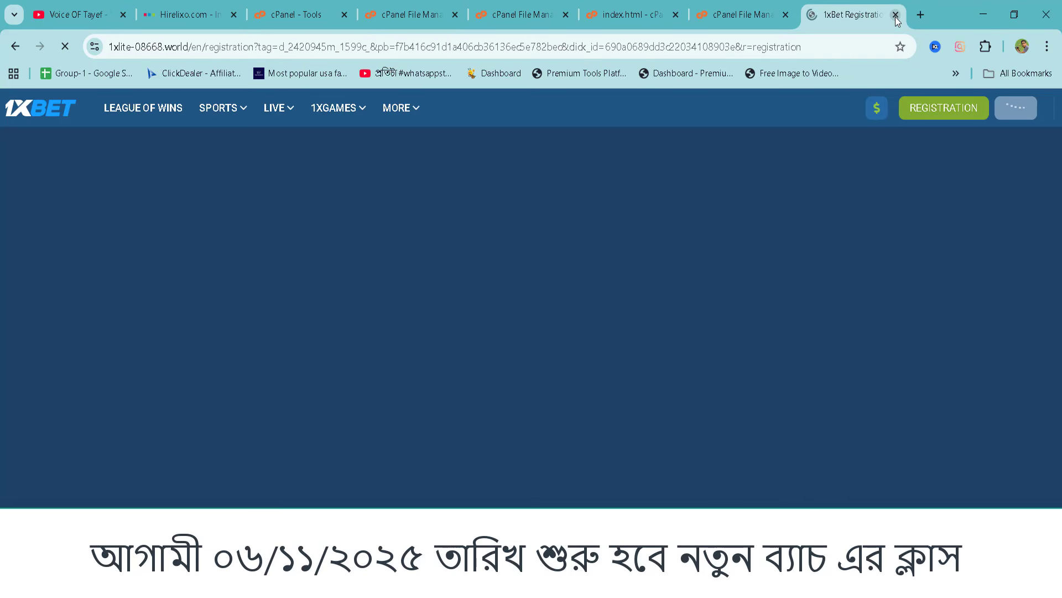
pyautogui.hotkey('ctrl', 'w')
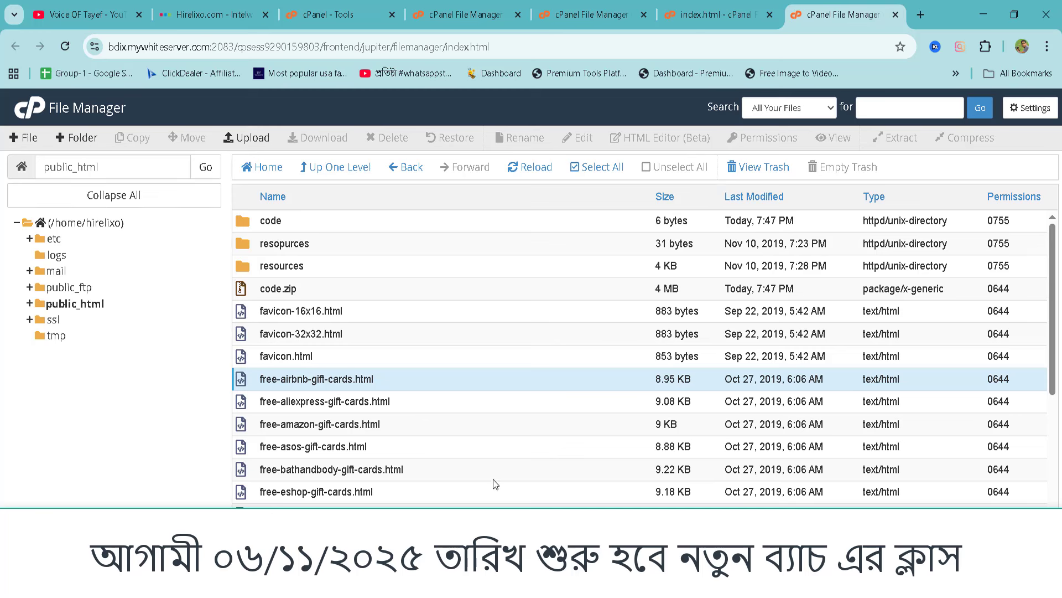
# Open public_html in a new File Manager session from cPanel Tools, and bring up the new folder form and cancel it.
pyautogui.click(371, 8)
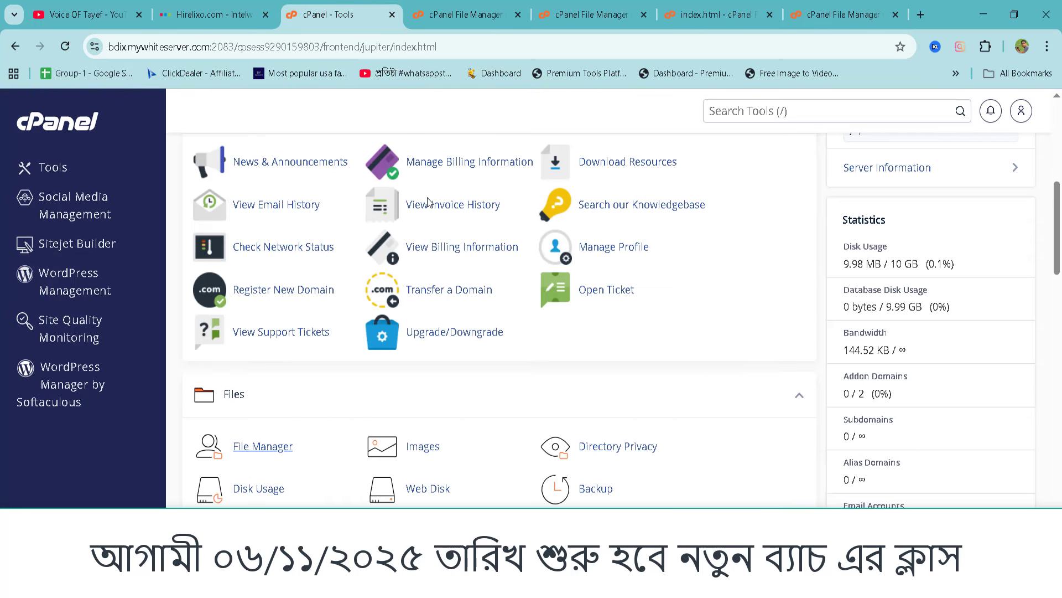
pyautogui.click(288, 444)
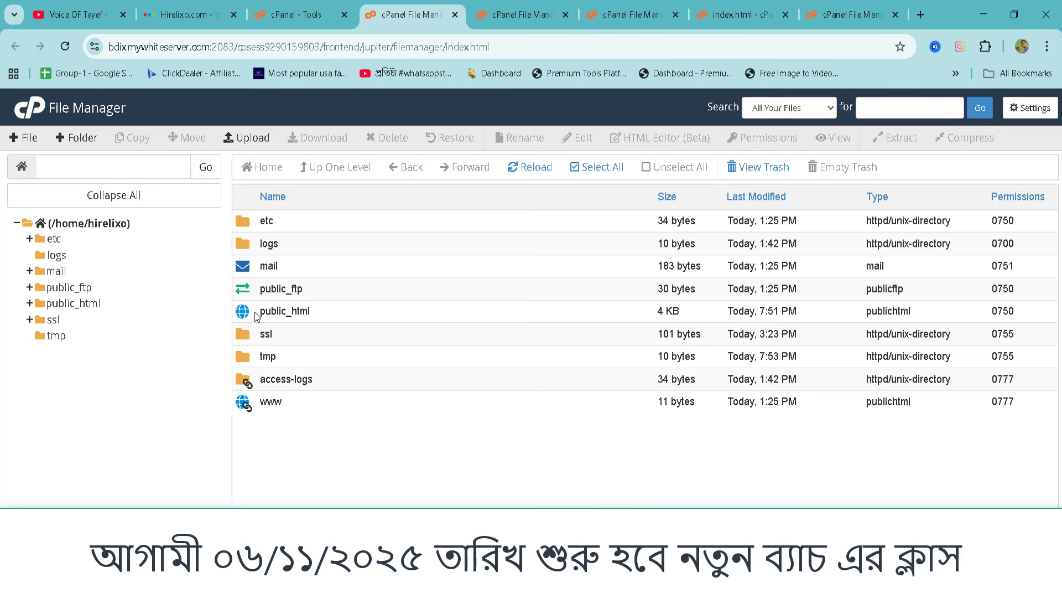
pyautogui.doubleClick(249, 312)
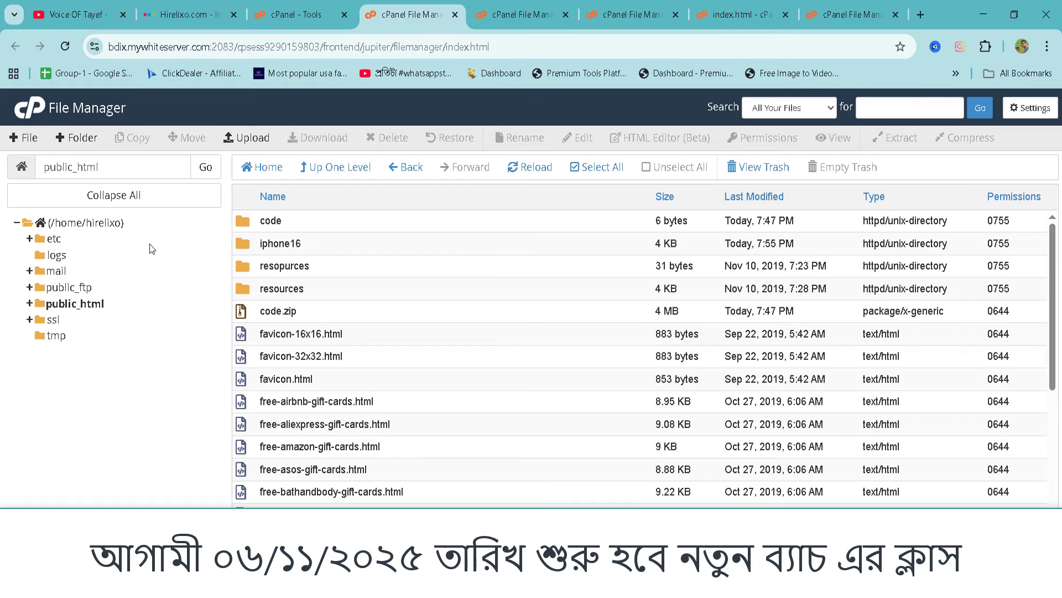
pyautogui.click(75, 139)
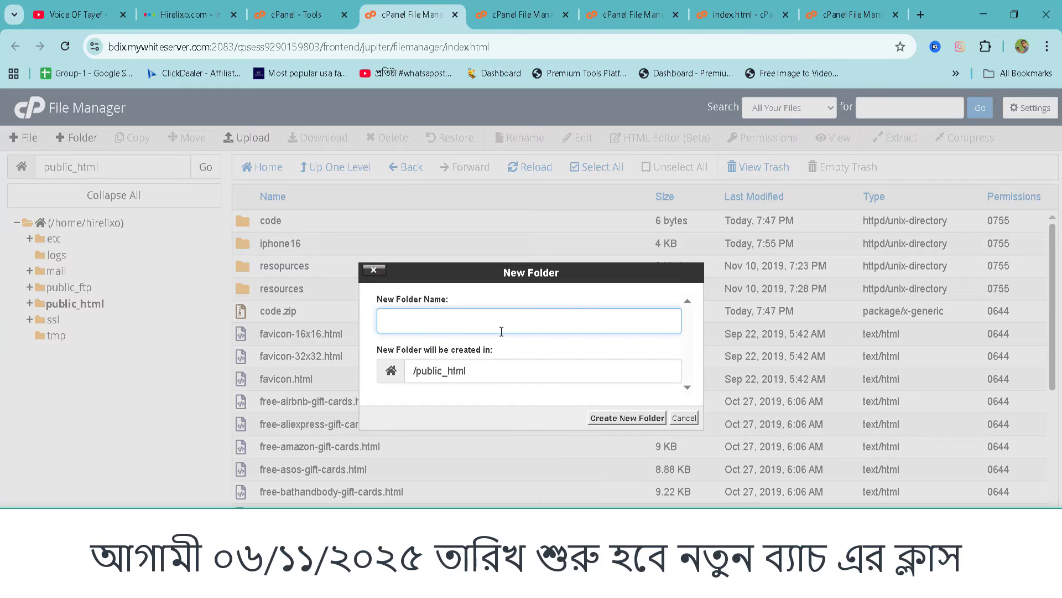
pyautogui.click(684, 417)
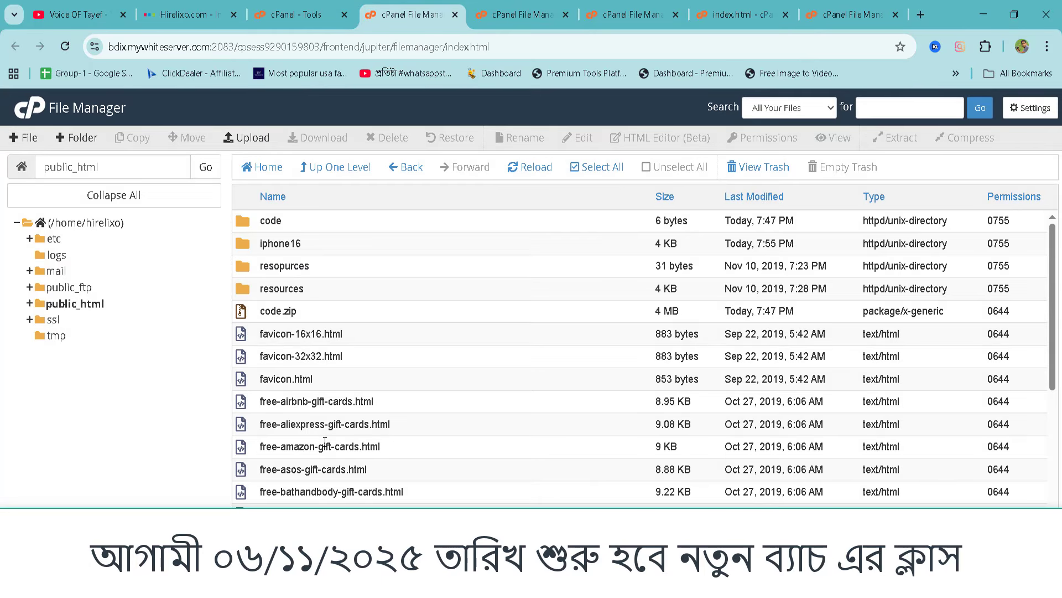